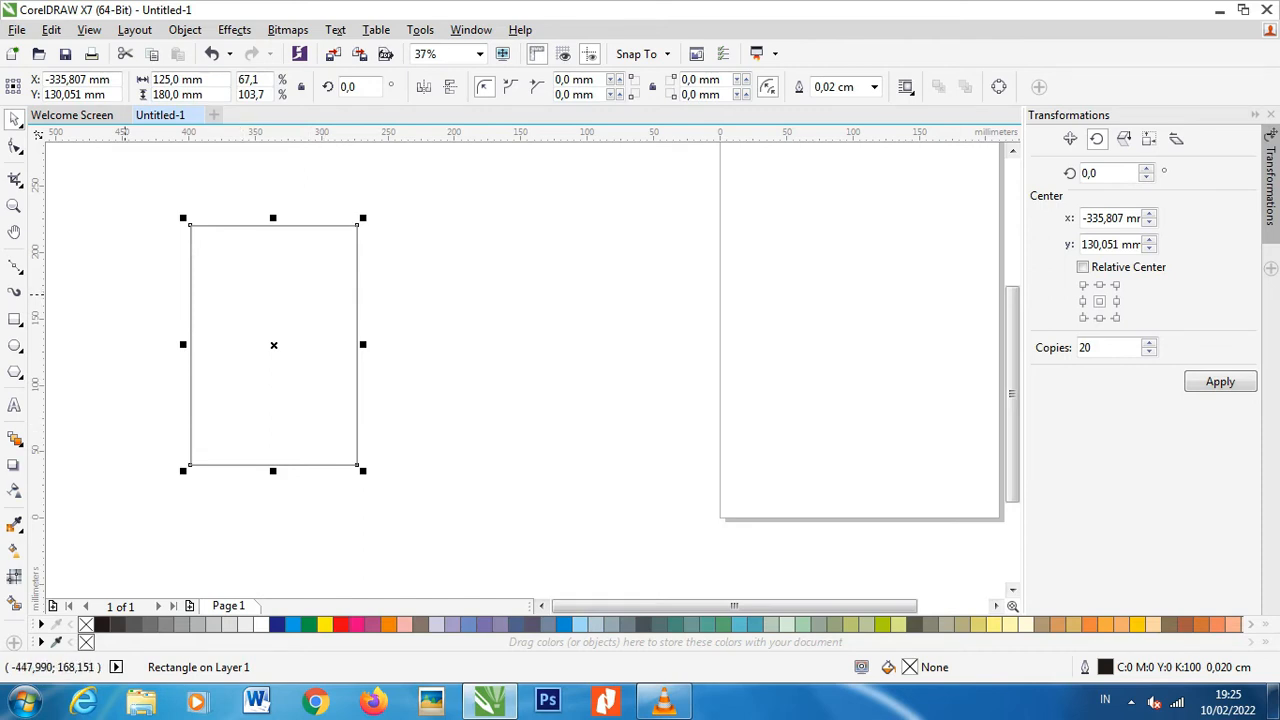
# - Add the artistic text "(KERIPIK KHADIJAH)" beside the rectangle and set its font to Rose Cake - Personal Use
pyautogui.click(14, 405)
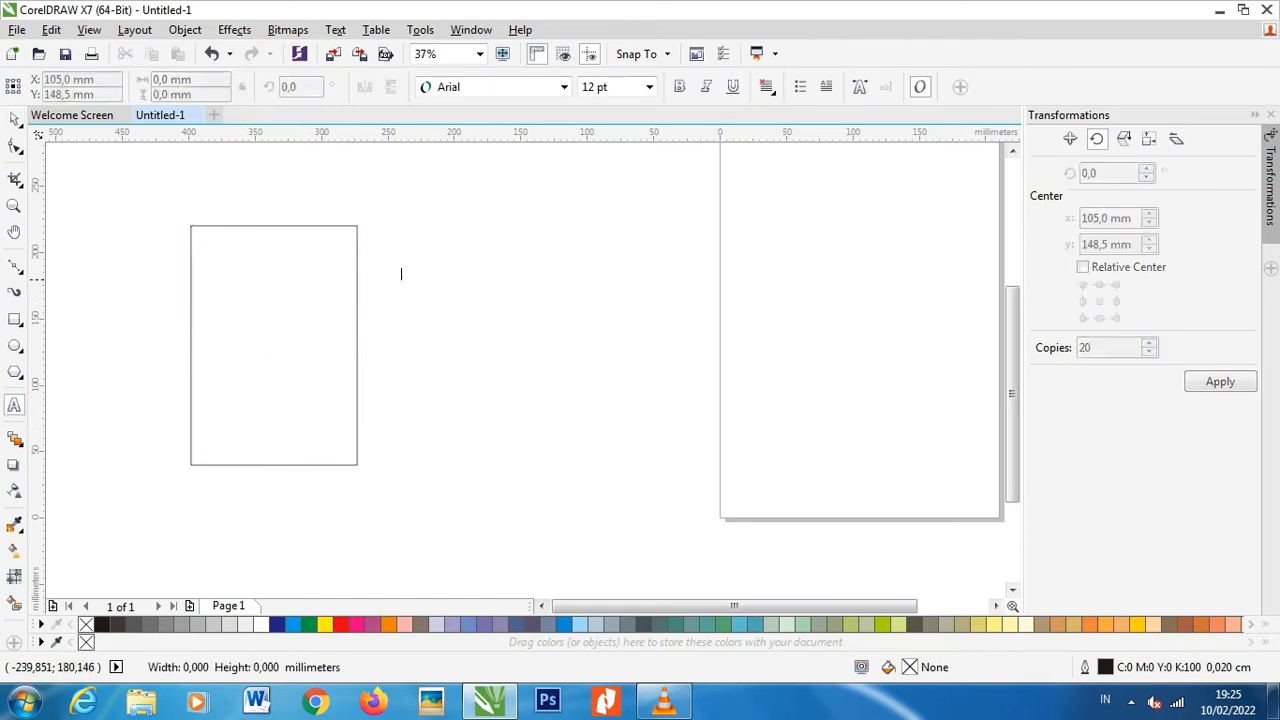
pyautogui.click(400, 274)
pyautogui.write('KERIPIK KHADIJAH)')
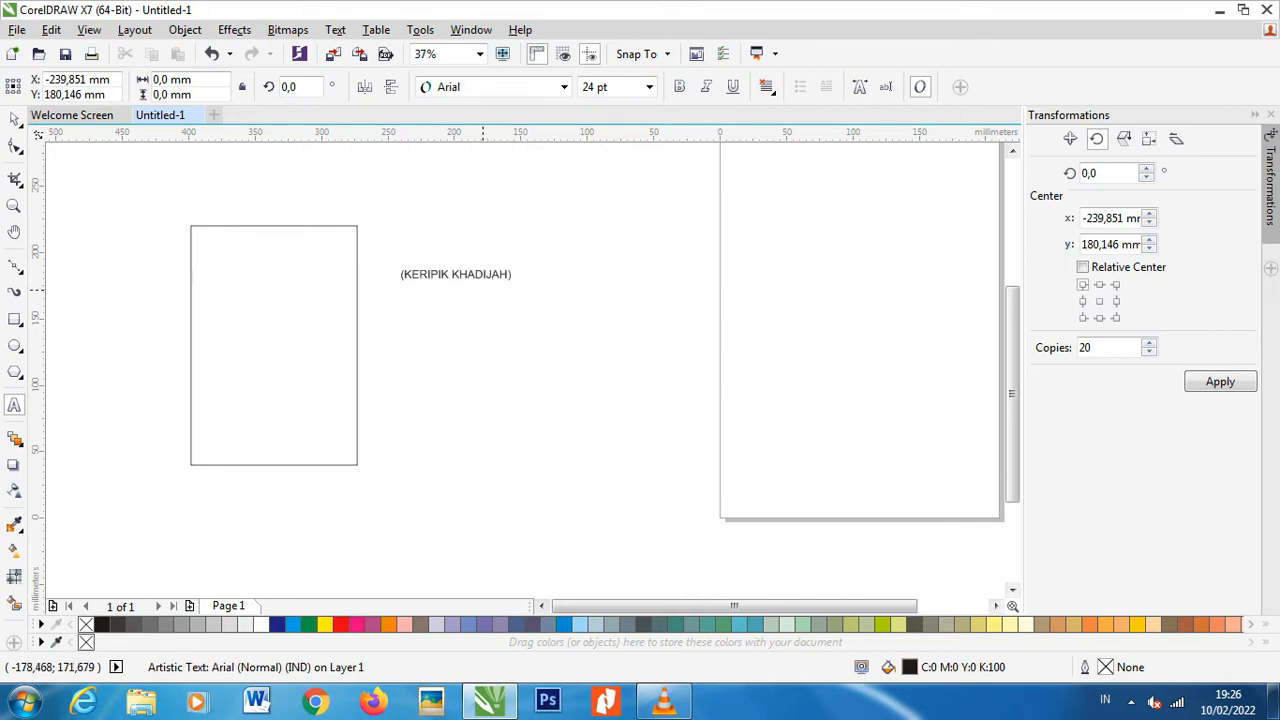
pyautogui.hotkey('ctrl', 'a')
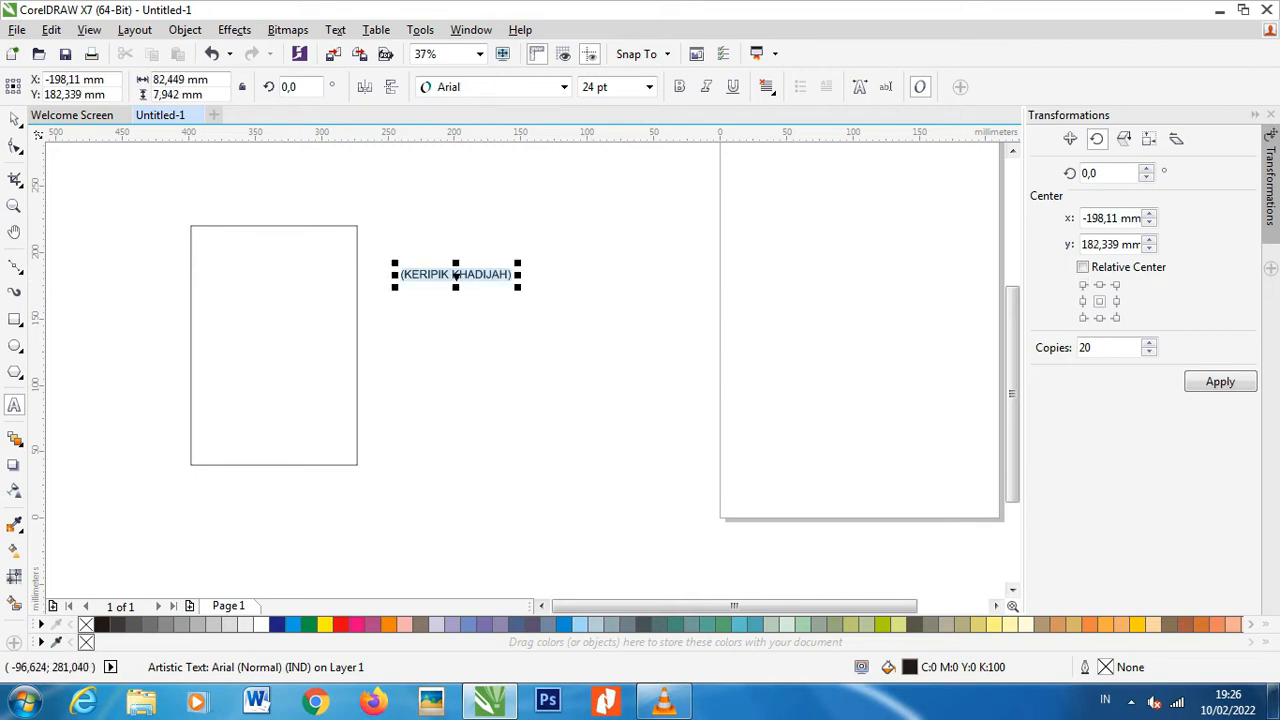
pyautogui.click(563, 87)
pyautogui.click(480, 177)
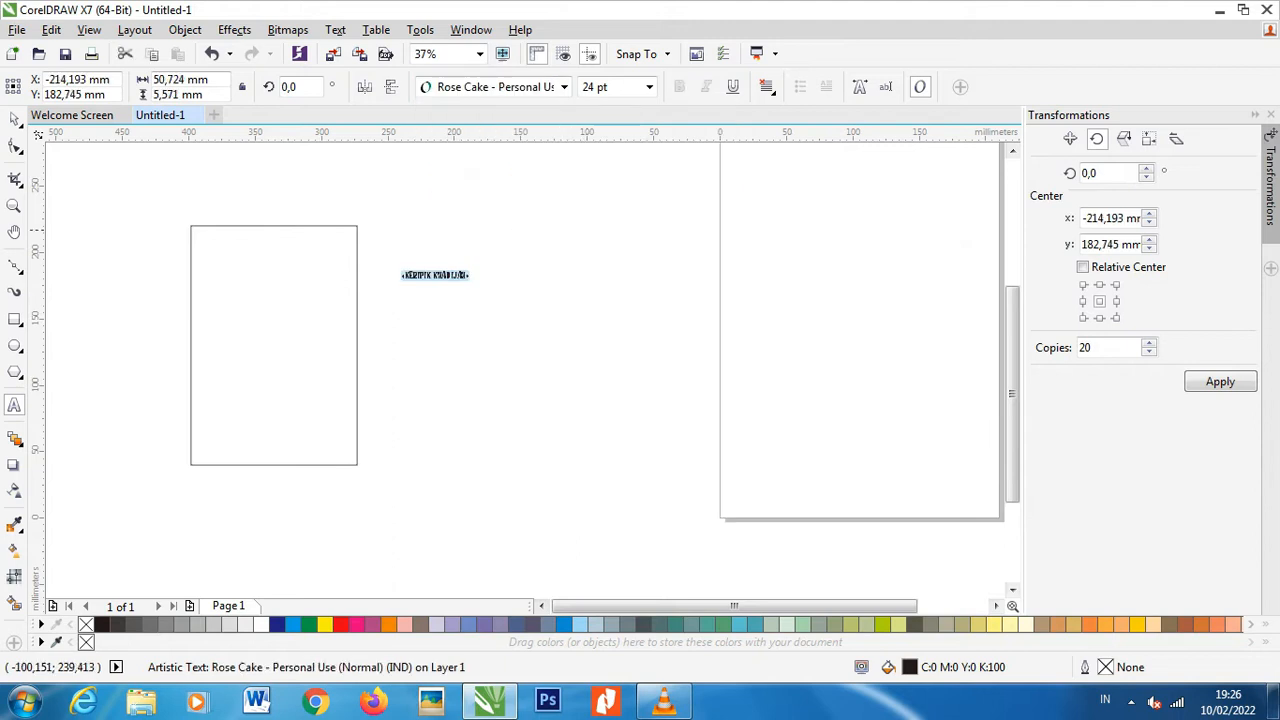
# - Enlarge the title text to roughly the rectangle's width and centre it horizontally on the rectangle
pyautogui.click(14, 119)
pyautogui.scroll(1, 386, 287)
pyautogui.moveTo(411, 250); pyautogui.dragTo(193, 172)
pyautogui.scroll(-1, 583, 375)
pyautogui.keyDown('shift'); pyautogui.click(338, 273); pyautogui.keyUp('shift')
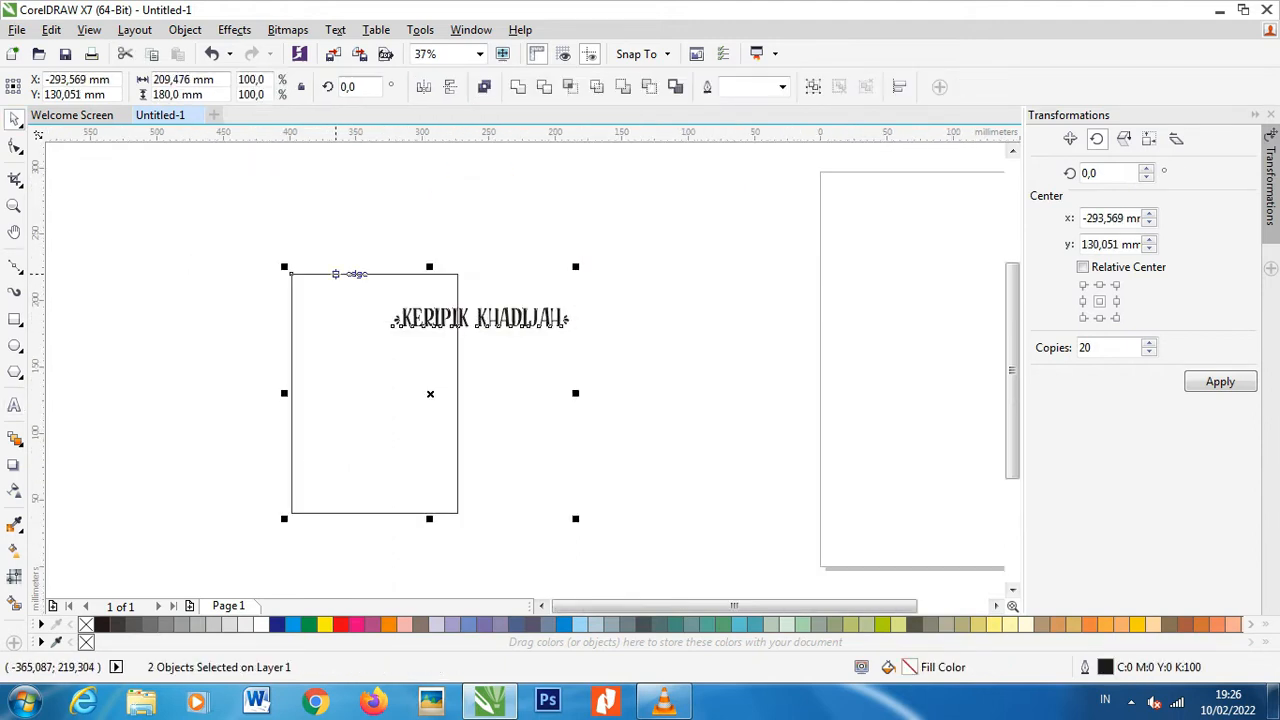
pyautogui.click(417, 366)
# - Move the title near the rectangle's upper edge and resize it to about 119 mm wide and 21 mm high
pyautogui.scroll(1, 373, 320)
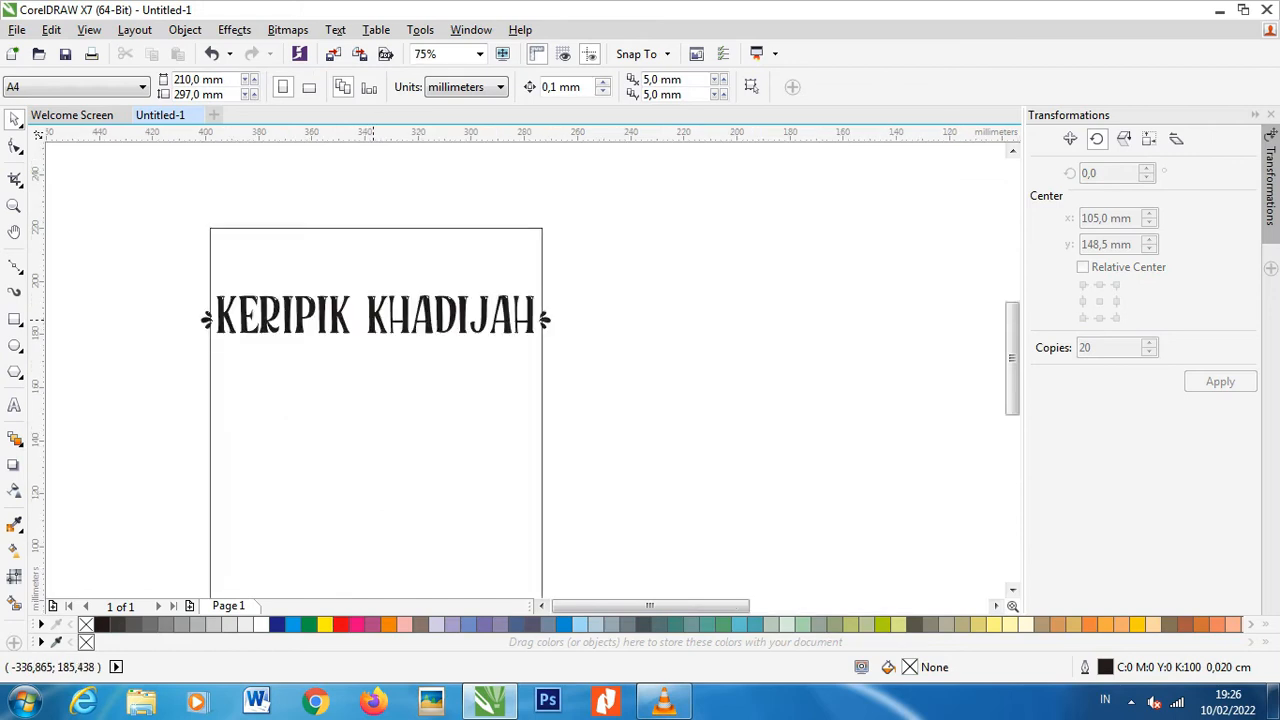
pyautogui.click(376, 315)
pyautogui.moveTo(376, 315); pyautogui.dragTo(376, 270)
pyautogui.moveTo(556, 297)
pyautogui.mouseDown()
pyautogui.moveTo(528, 300)
pyautogui.moveTo(541, 302)
pyautogui.mouseUp()
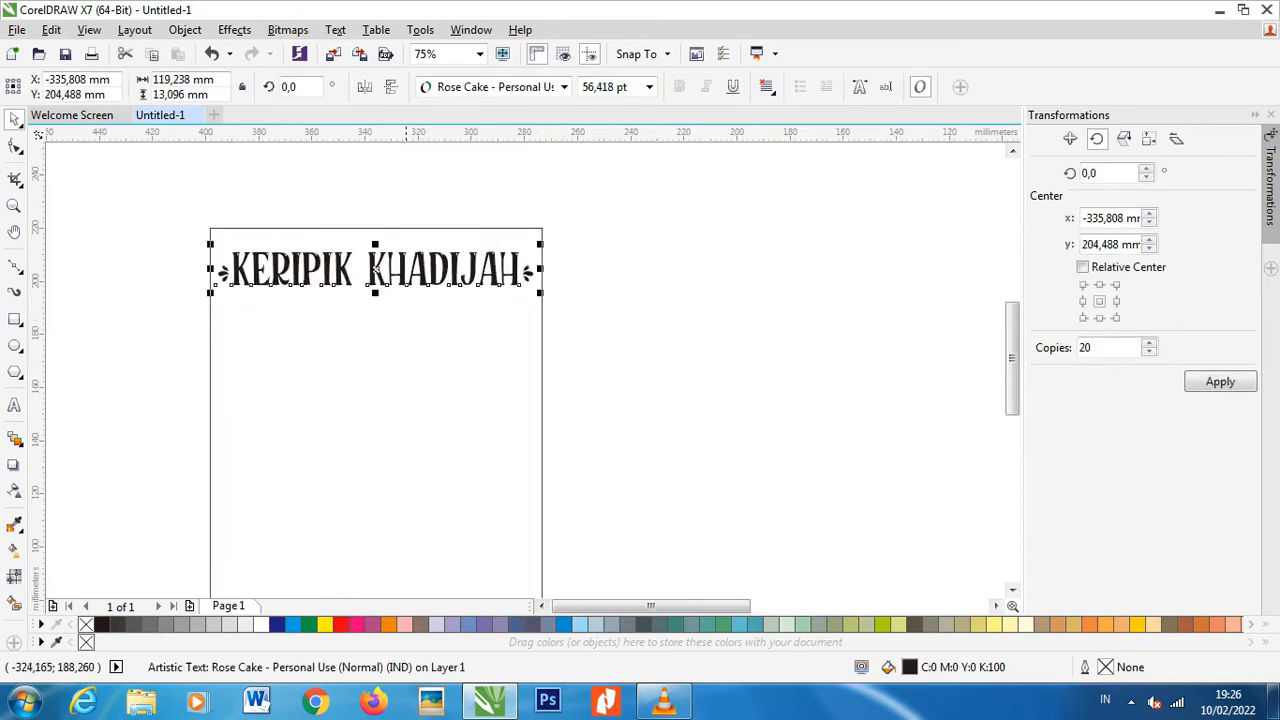
pyautogui.moveTo(376, 291); pyautogui.dragTo(376, 312)
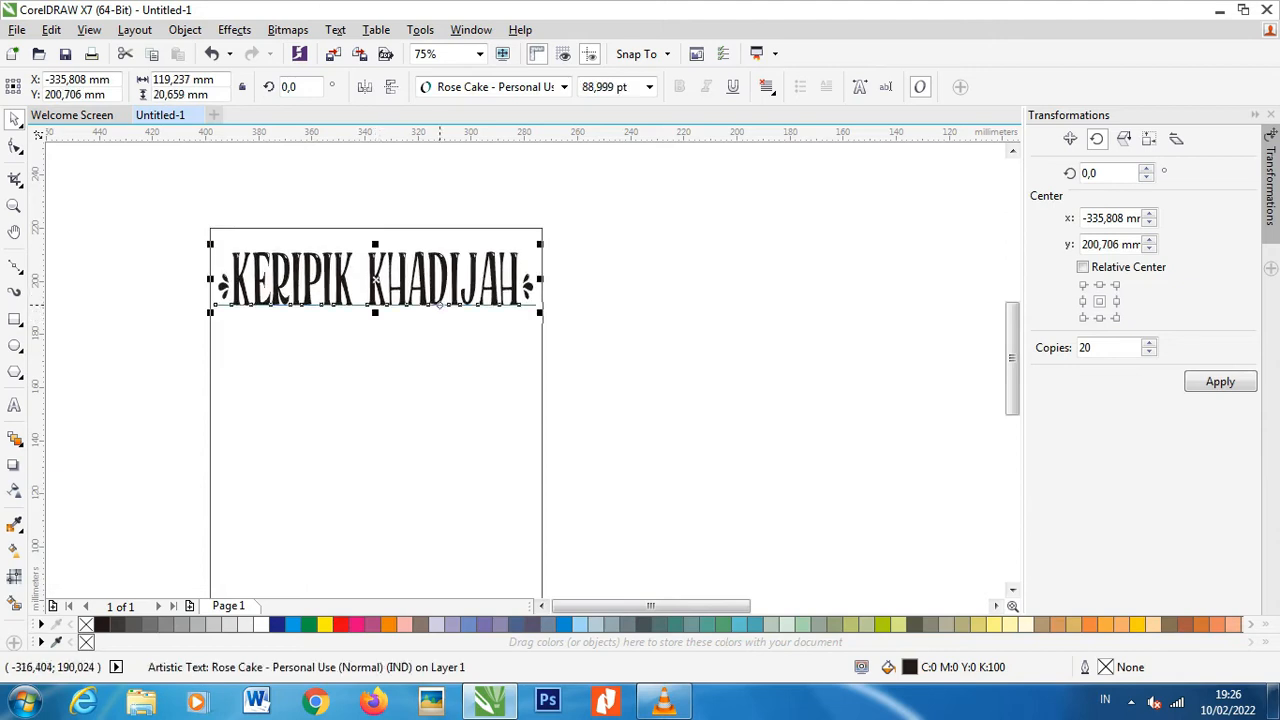
# - Add the tagline text "oleh - oleh khas bonjol" below the title
pyautogui.press('F8')
pyautogui.click(319, 368)
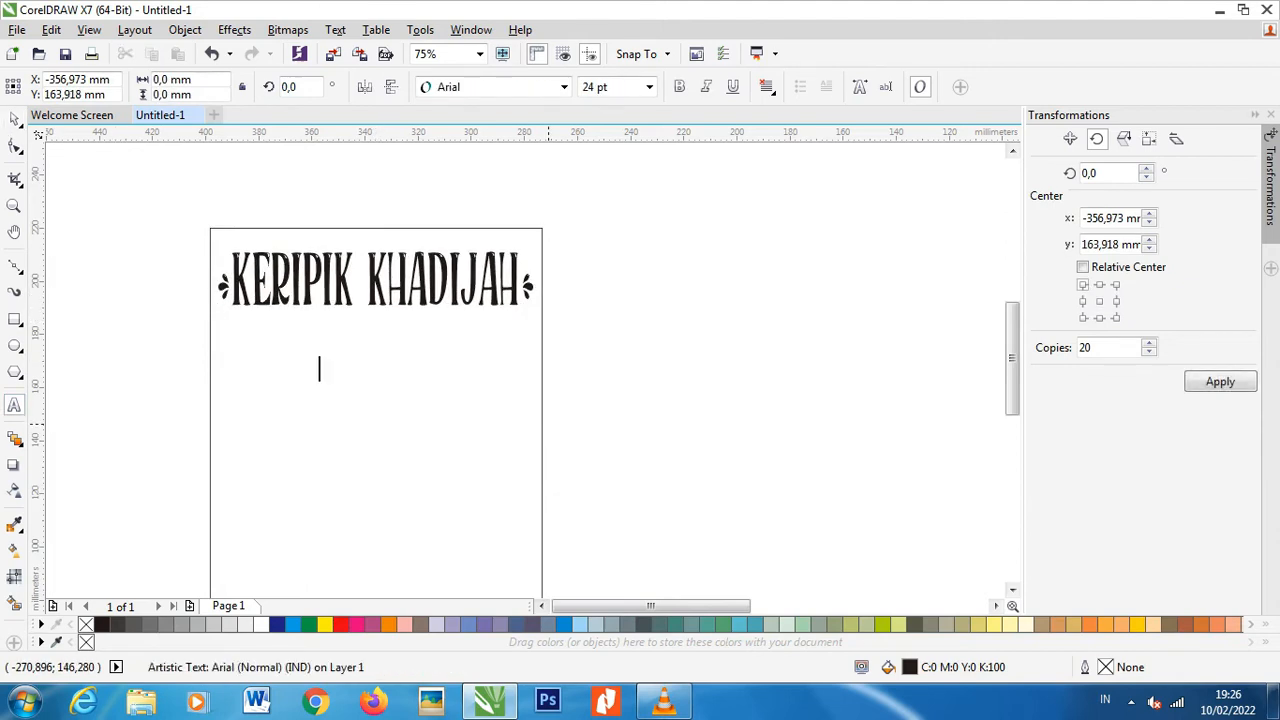
pyautogui.write('oleh - oleh kha')
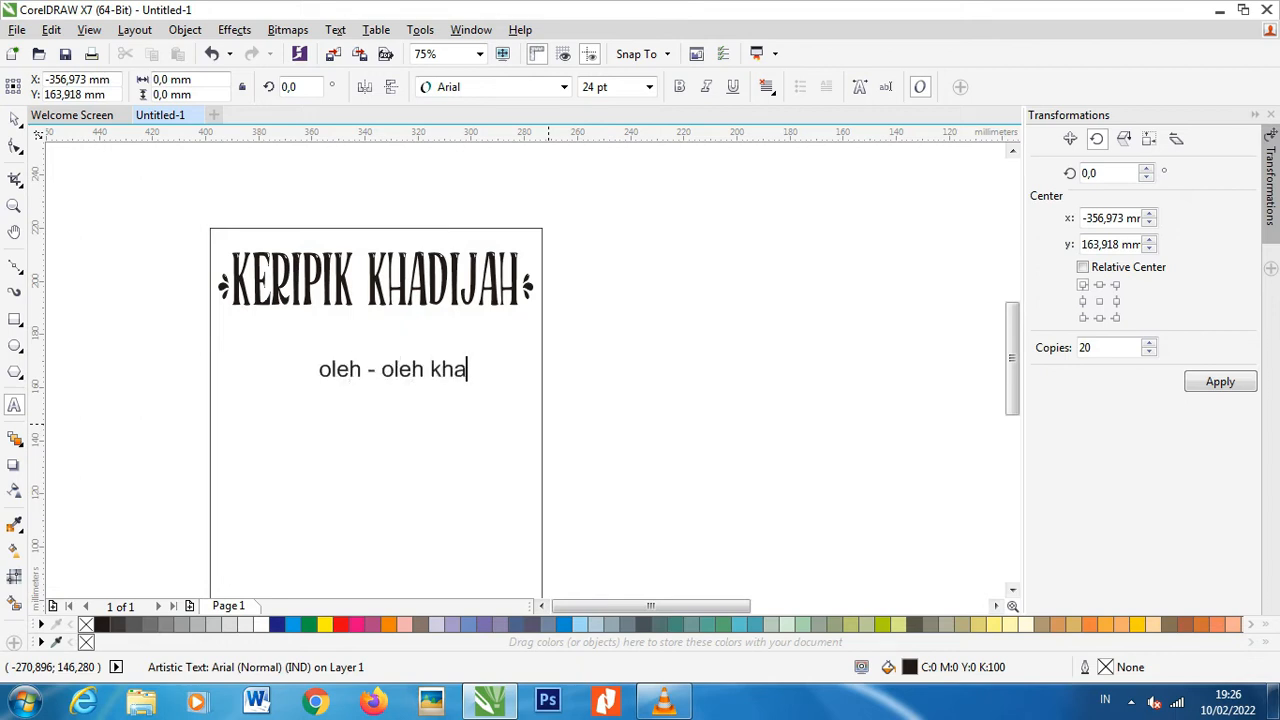
pyautogui.write('s bonjol')
# - Change the whole tagline to Title Case
pyautogui.hotkey('ctrl', 'a')
pyautogui.hotkey('shift', 'F3')
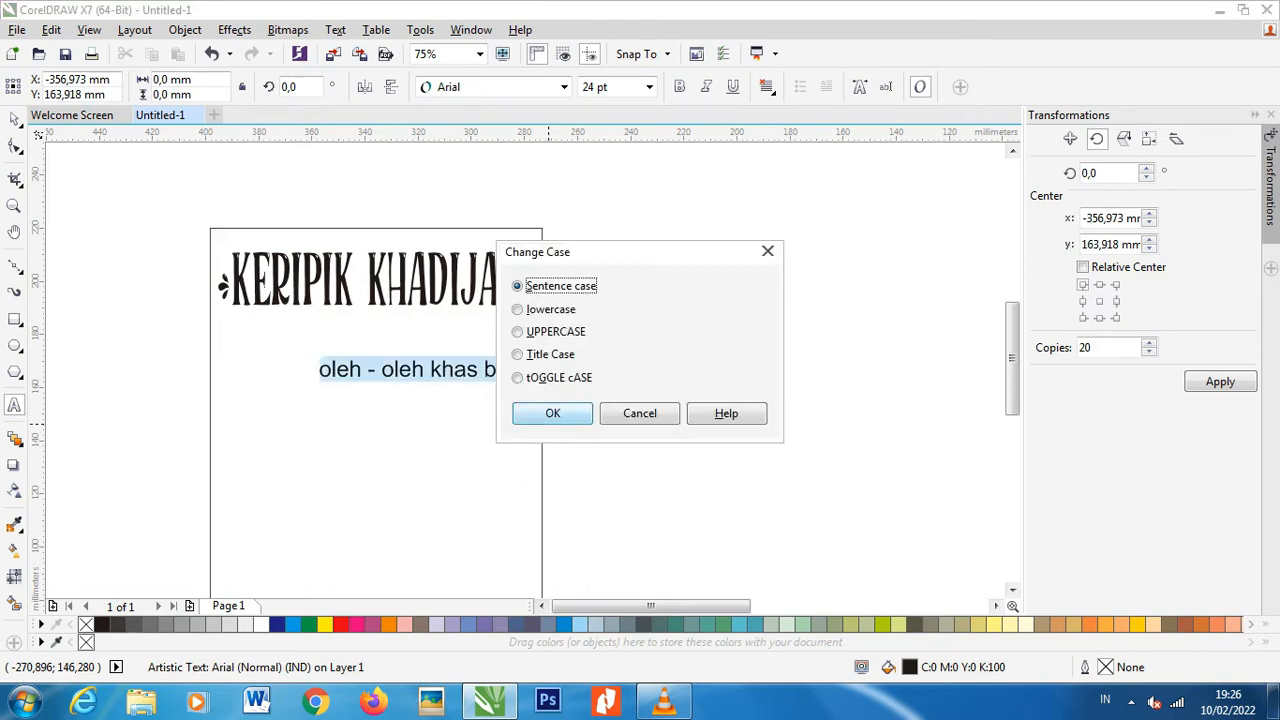
pyautogui.press('Down')
pyautogui.press('Down')
pyautogui.press('Down')
pyautogui.press('Return')
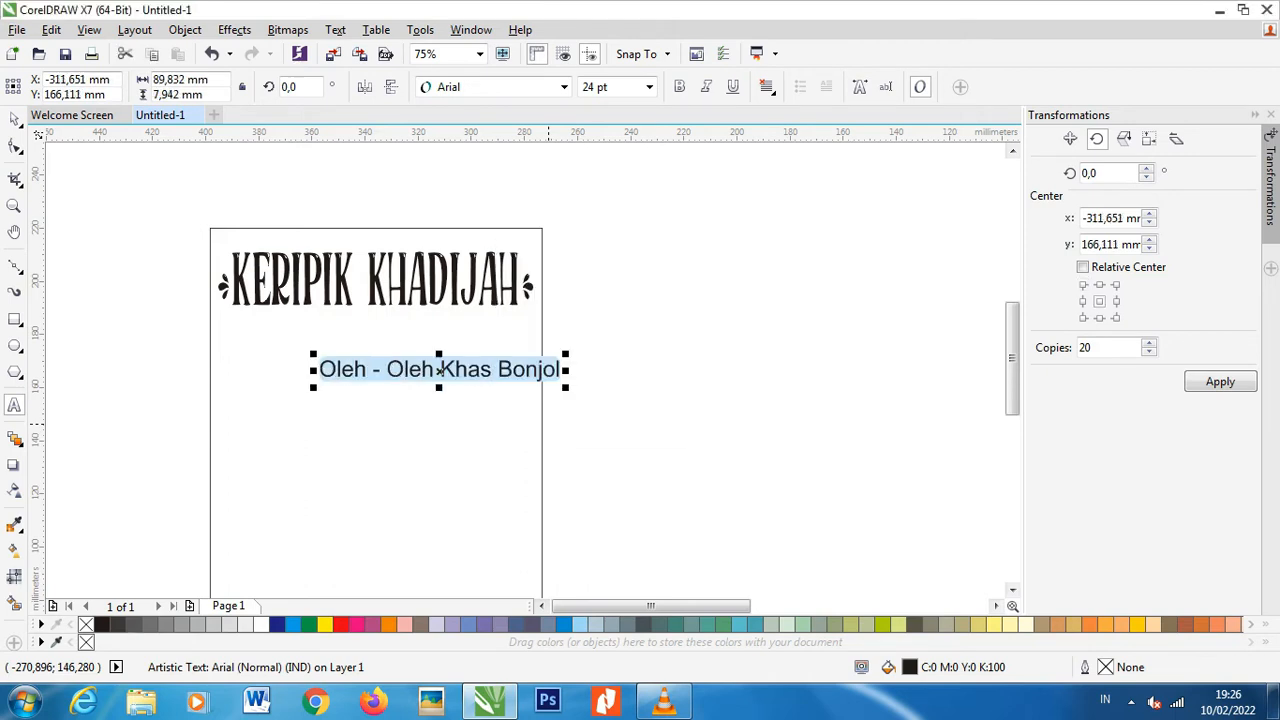
# - Set the tagline's font to Geometr415 Blk BT and place it directly beneath the title
pyautogui.click(14, 119)
pyautogui.click(564, 87)
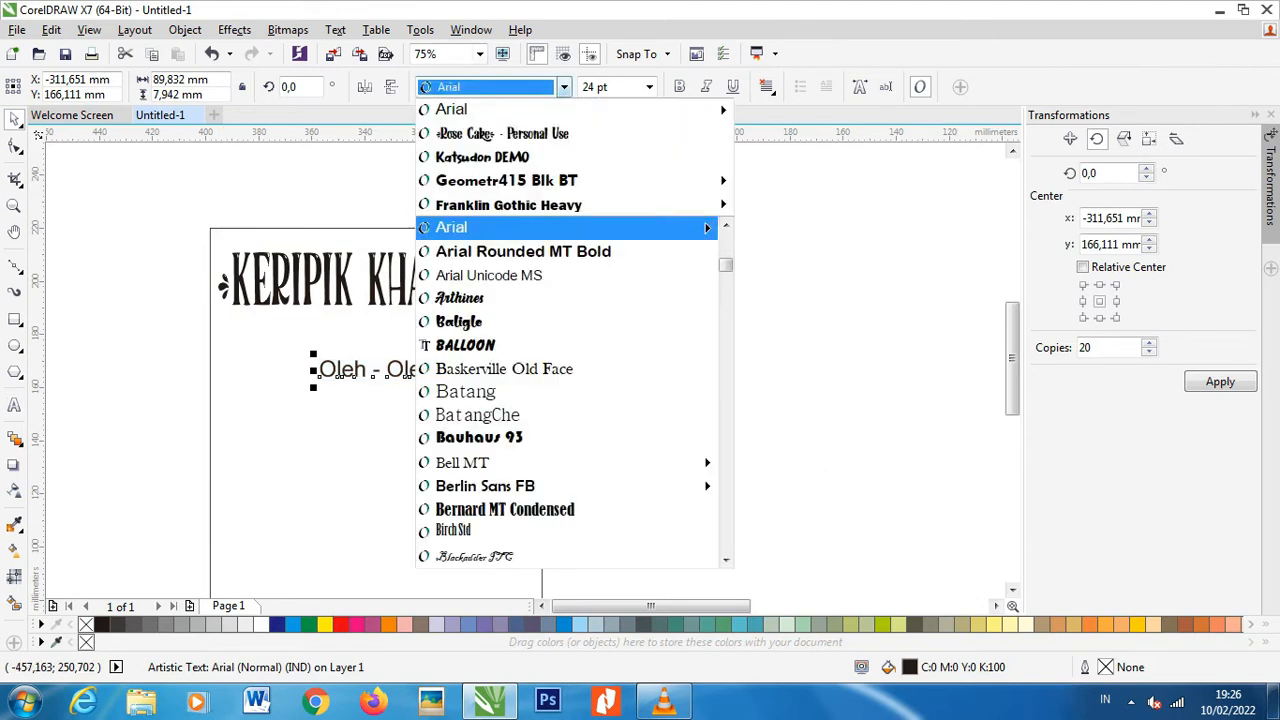
pyautogui.click(508, 181)
pyautogui.moveTo(399, 372); pyautogui.dragTo(332, 336)
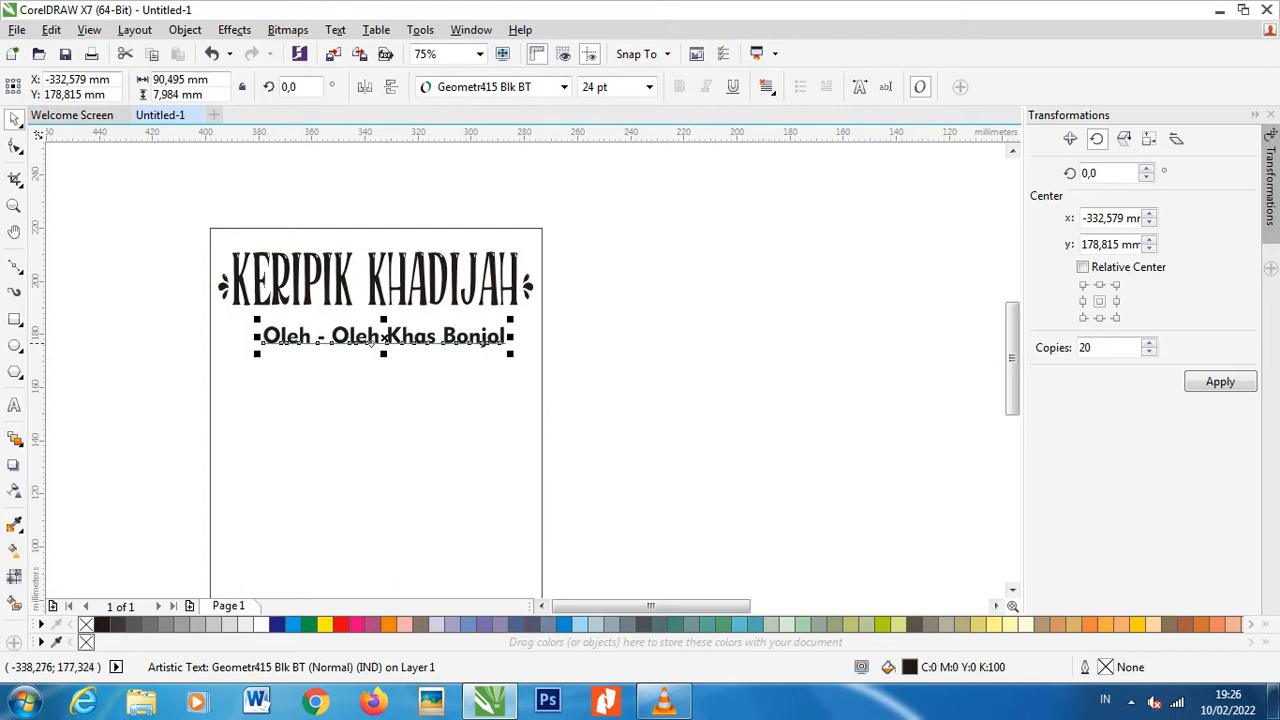
# - Duplicate the tagline below itself and replace the copy's text with two lines, "Keripik Tempe" and "Keripik Kacang"
pyautogui.hotkey('ctrl', 'd')
pyautogui.moveTo(408, 328); pyautogui.dragTo(364, 378)
pyautogui.click(14, 405)
pyautogui.hotkey('ctrl', 'a')
pyautogui.write('K')
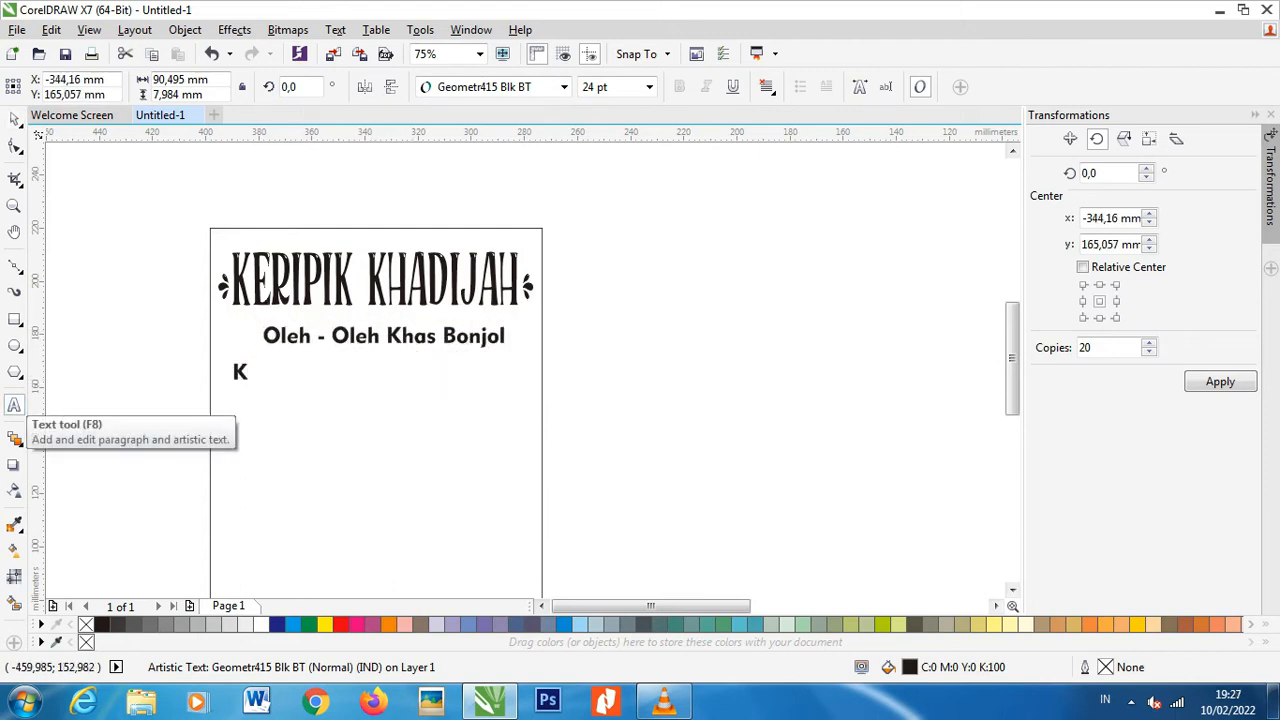
pyautogui.write('eripik Tempe ')
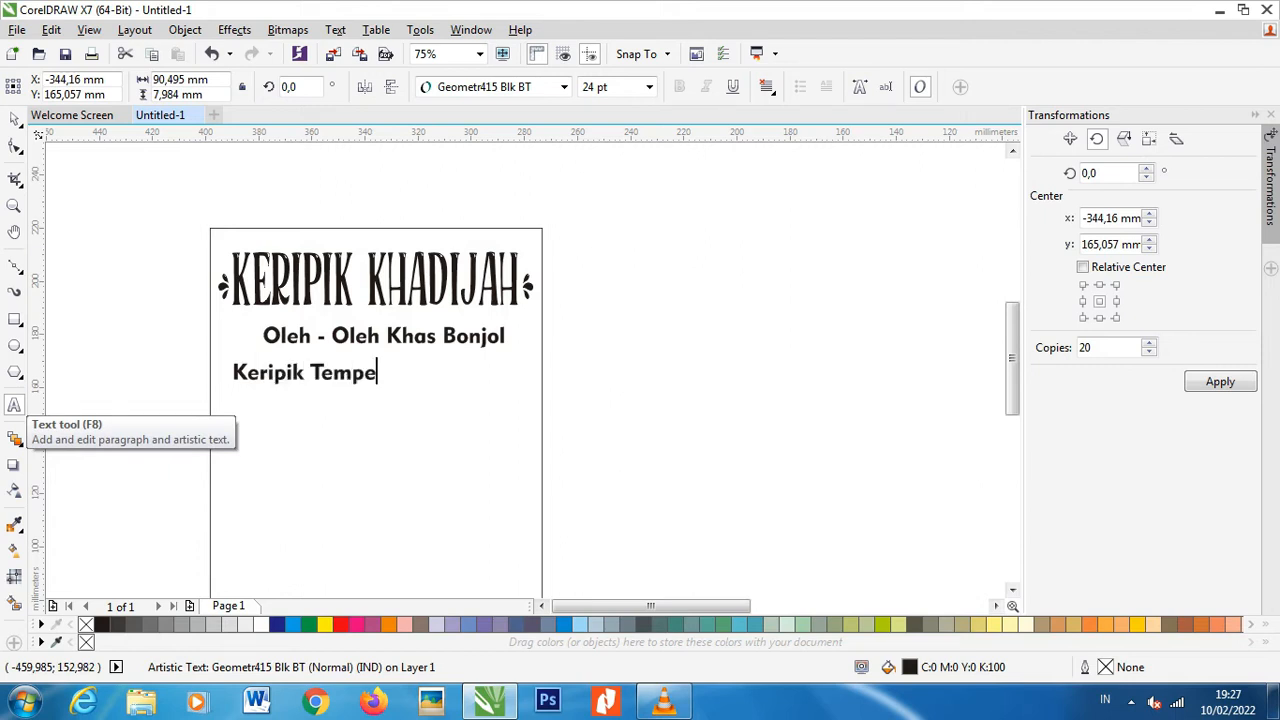
pyautogui.write('Keripik')
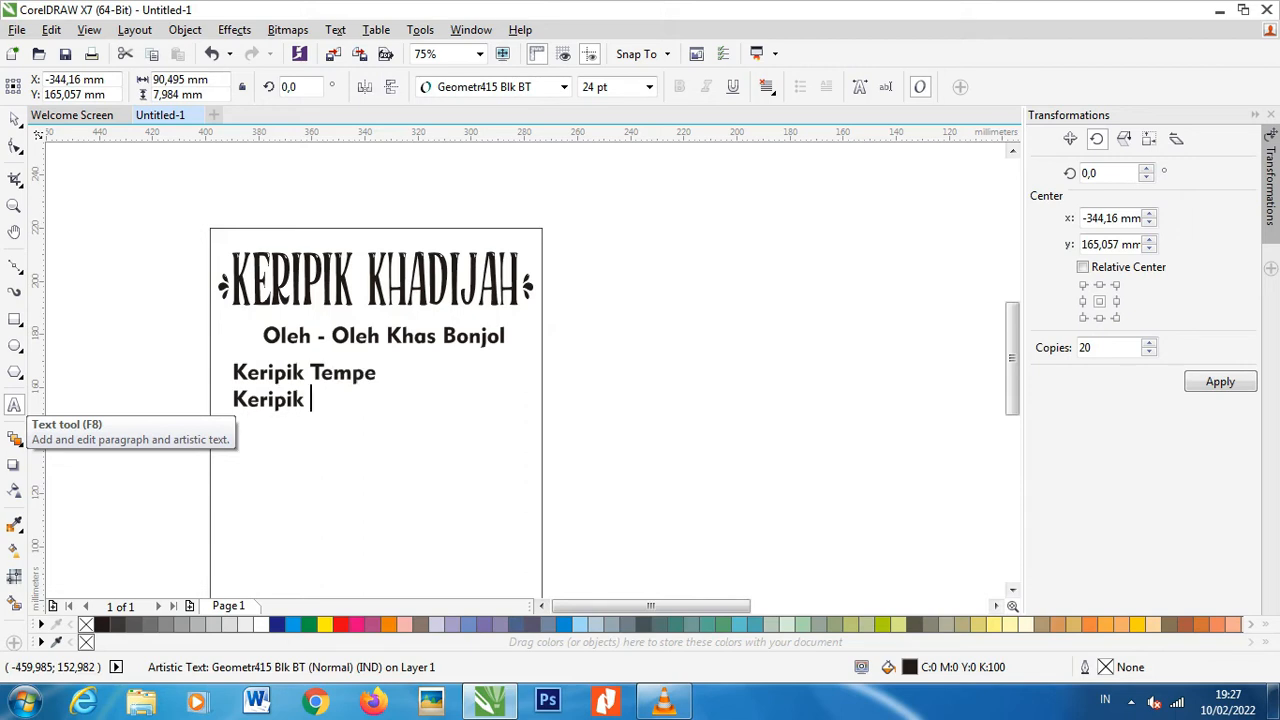
pyautogui.write(' Kacang')
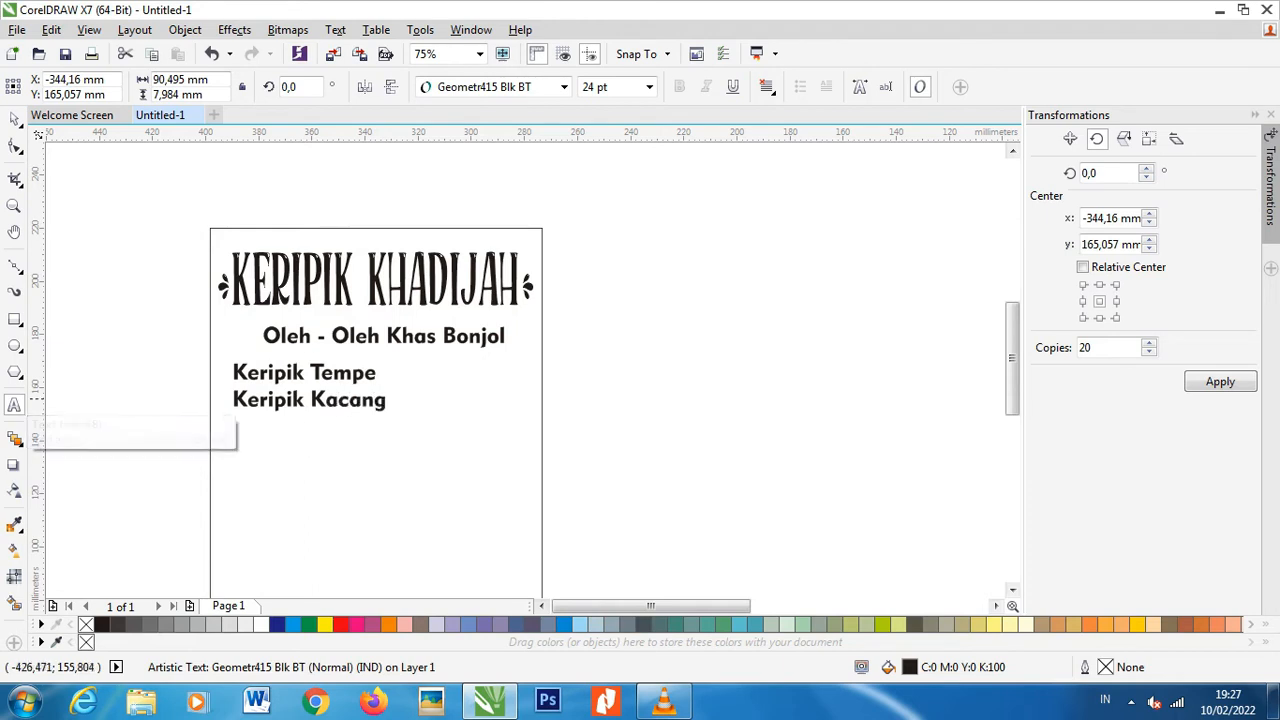
# - Add a leading hyphen to both the Keripik Tempe and Keripik Kacang lines
pyautogui.click(234, 377)
pyautogui.write('-')
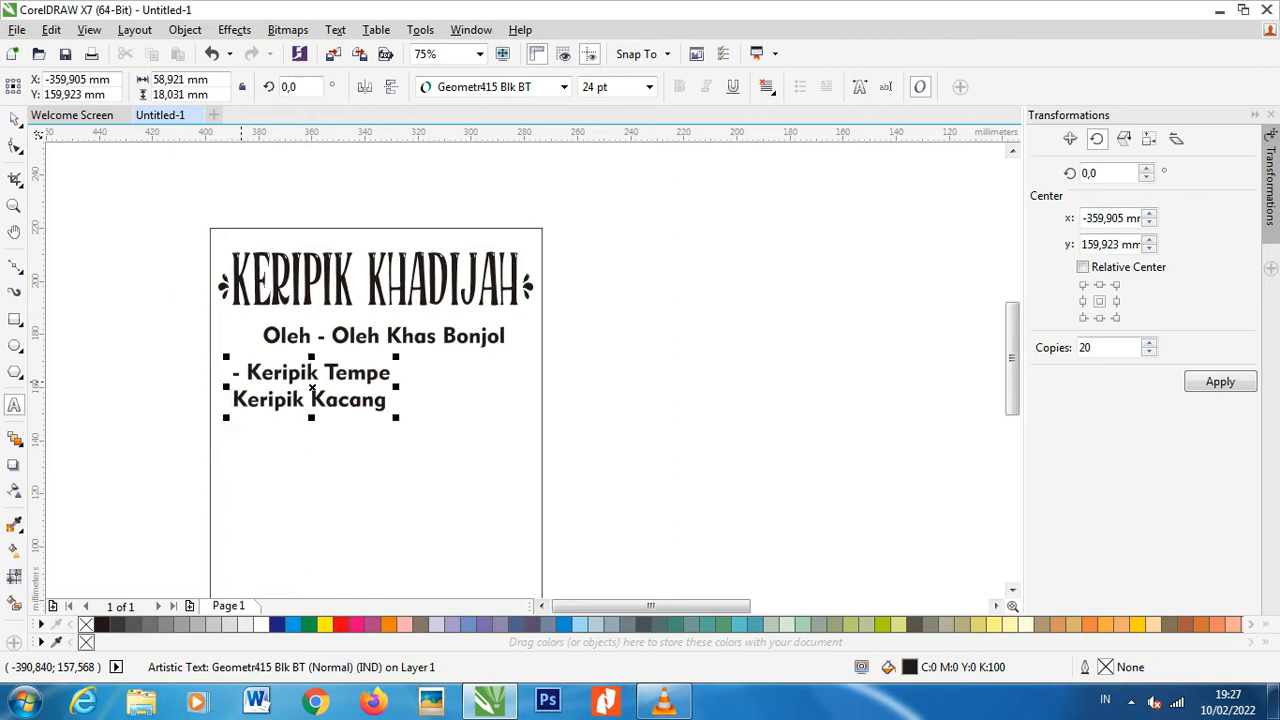
pyautogui.click(233, 400)
pyautogui.write('-')
# - Change the font of the two-line product list to Katsudon DEMO
pyautogui.hotkey('ctrl', 'a')
pyautogui.click(564, 87)
pyautogui.press('Down')
pyautogui.press('Down')
pyautogui.press('Down')
pyautogui.press('Return')
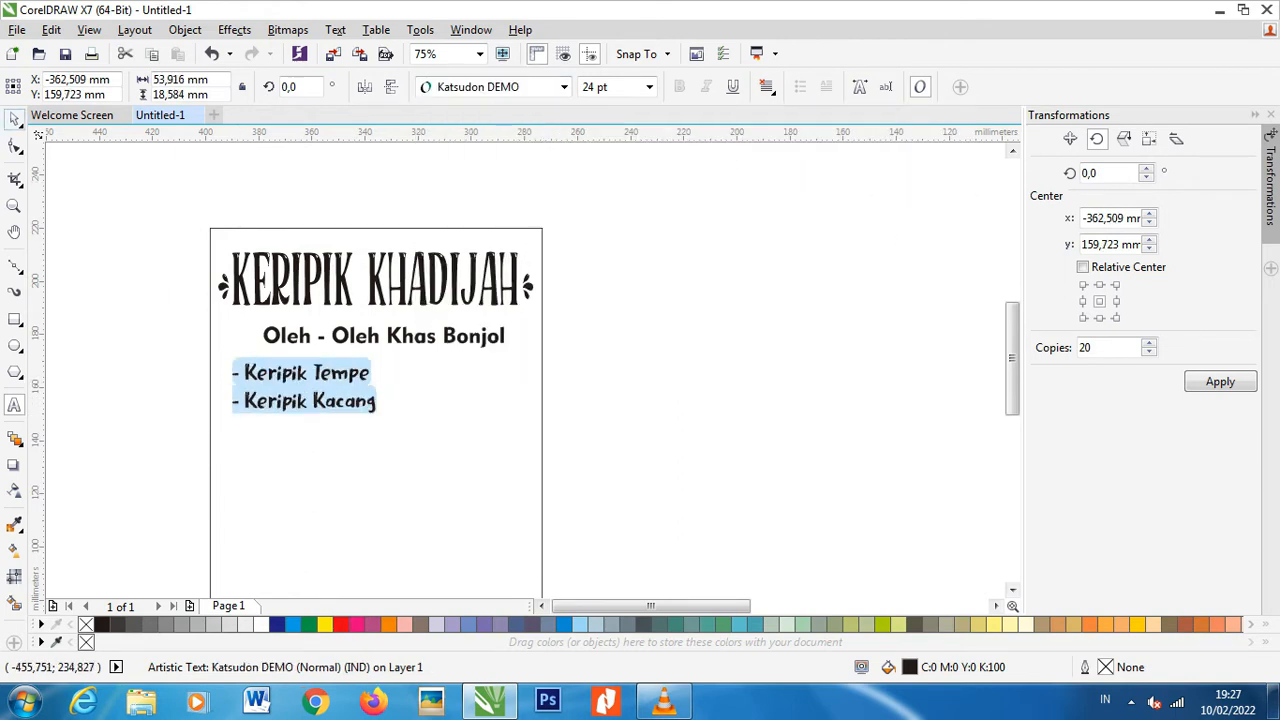
# - Enlarge the product list to about 89 mm wide and position it just below the tagline
pyautogui.click(14, 119)
pyautogui.moveTo(380, 419); pyautogui.dragTo(471, 524)
pyautogui.moveTo(426, 379); pyautogui.dragTo(417, 387)
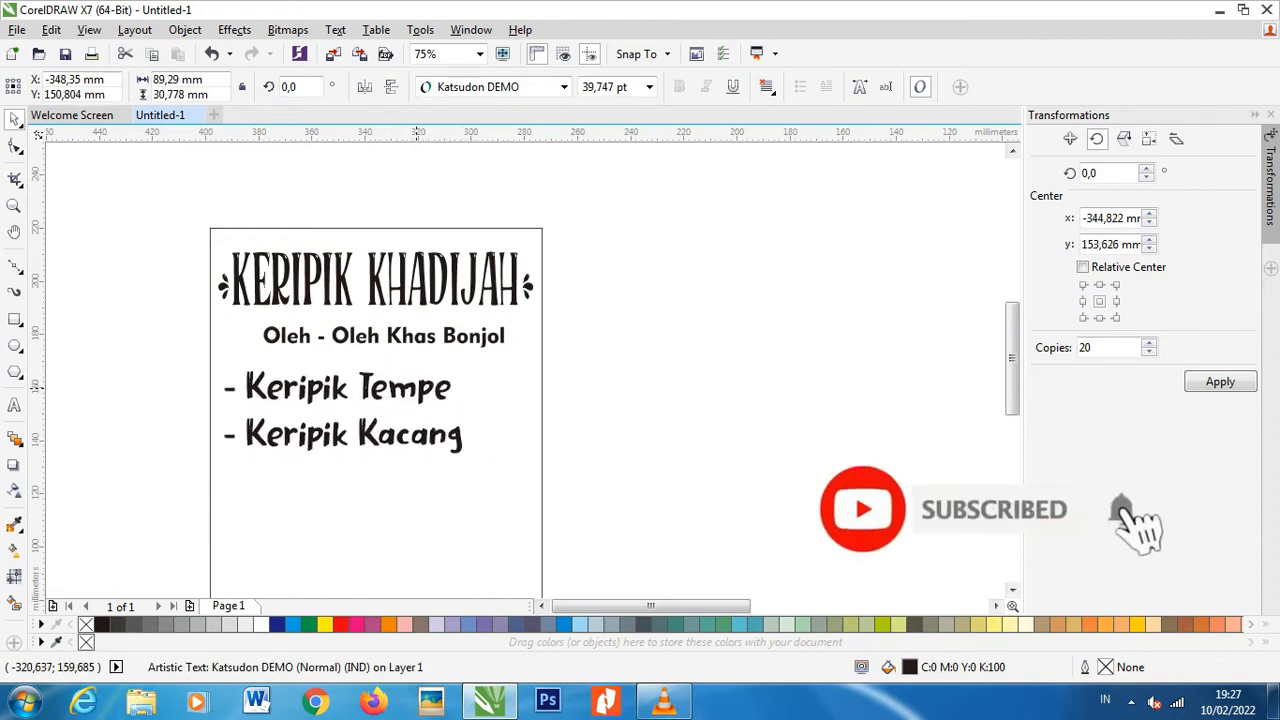
# - Draw a rectangle about 62 by 10.6 mm over the tagline's first part, filled red and without an outline
pyautogui.click(381, 342)
pyautogui.click(377, 339)
pyautogui.moveTo(257, 352); pyautogui.dragTo(402, 357)
pyautogui.press('F6')
pyautogui.click(341, 625)
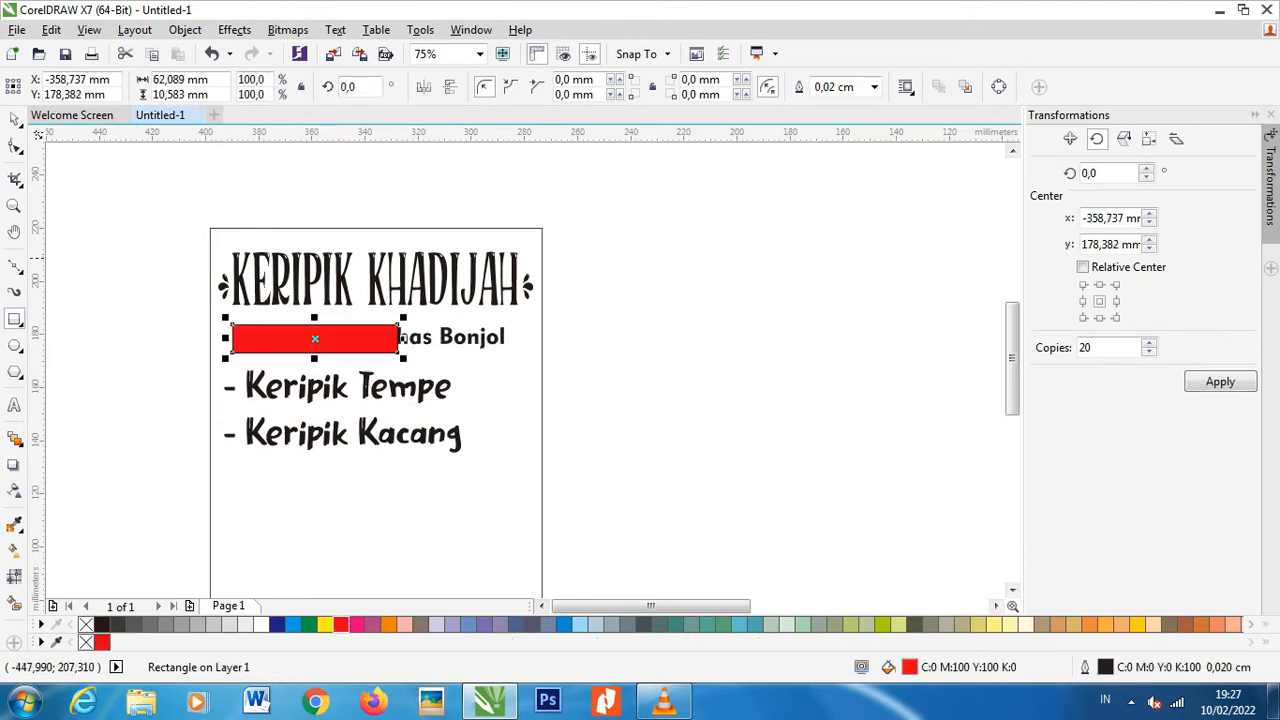
pyautogui.rightClick(86, 624)
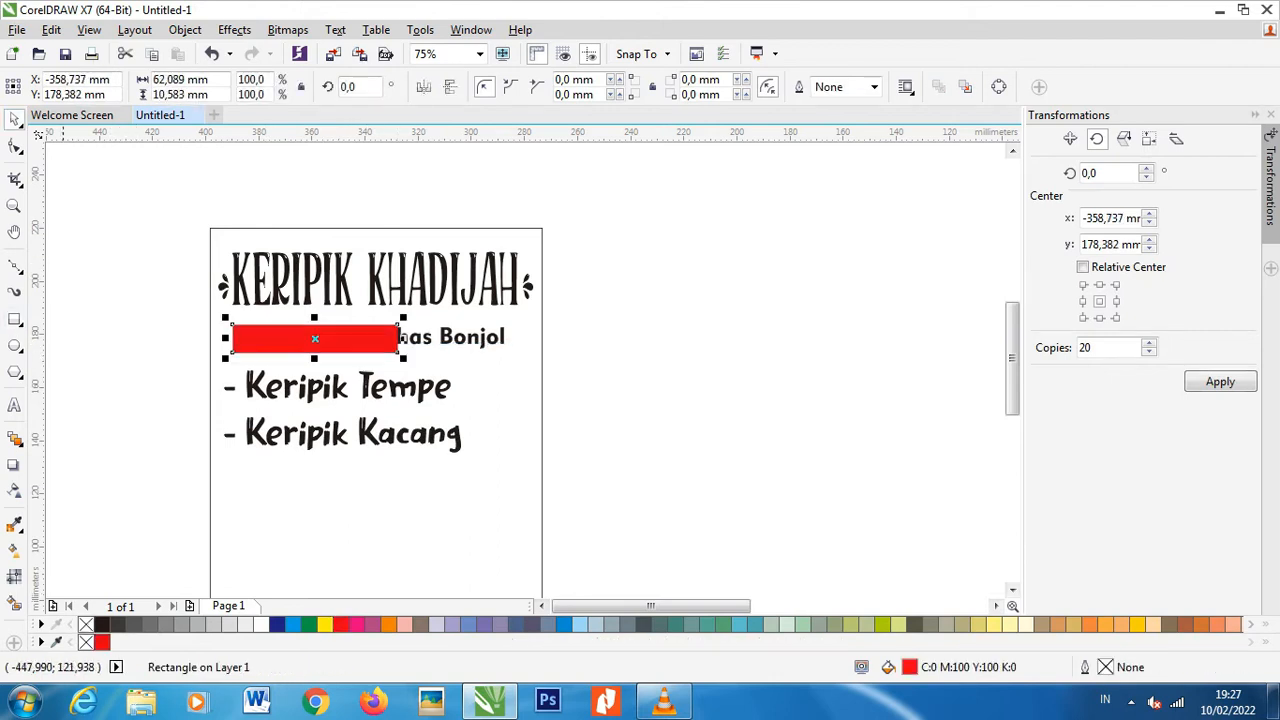
# - Apply a linear transparency to the red bar so it fades out towards its right end
pyautogui.click(14, 490)
pyautogui.scroll(2, 292, 350)
pyautogui.moveTo(304, 338); pyautogui.dragTo(491, 334)
pyautogui.press('space')
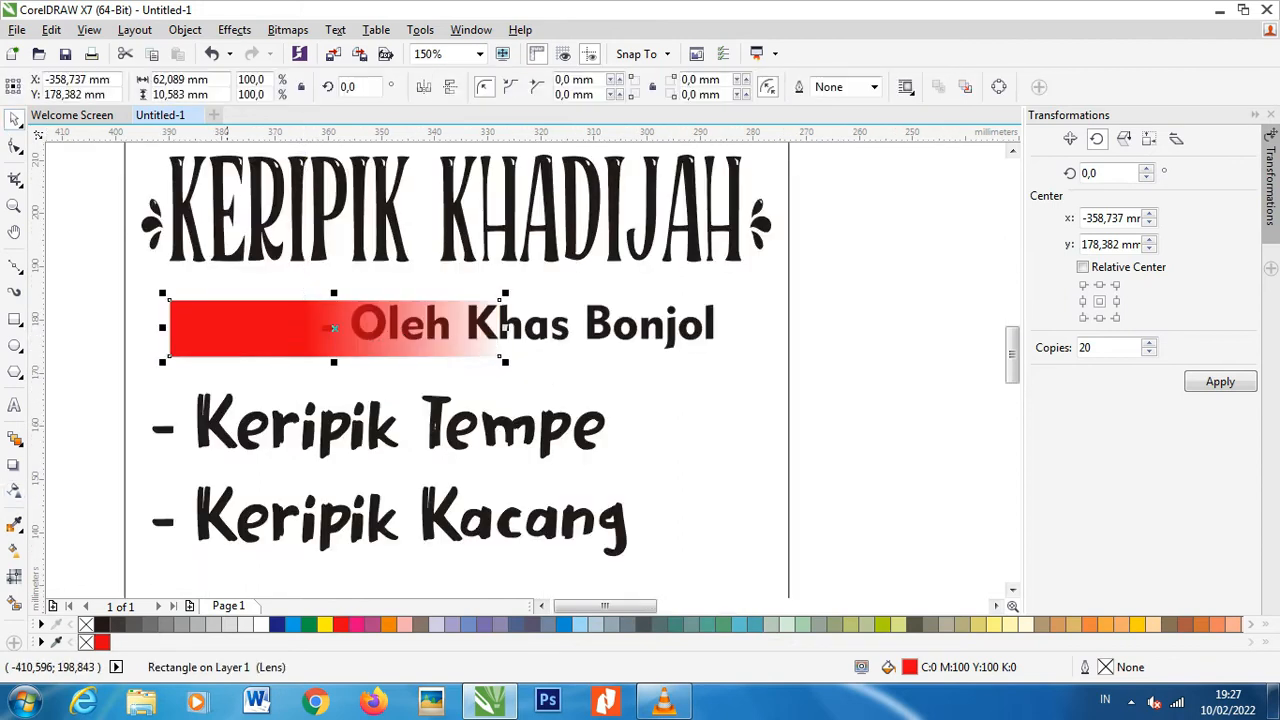
# - Duplicate the fading red bar and mirror one of them horizontally so the two halves form a banner across the tagline
pyautogui.moveTo(230, 306); pyautogui.dragTo(510, 306)
pyautogui.hotkey('ctrl', 'd')
pyautogui.moveTo(631, 292); pyautogui.dragTo(260, 328)
pyautogui.click(424, 87)
# - Align the centres of the two red bars on one horizontal line and group them behind the tagline
pyautogui.keyDown('shift'); pyautogui.click(548, 326); pyautogui.keyUp('shift')
pyautogui.press('e')
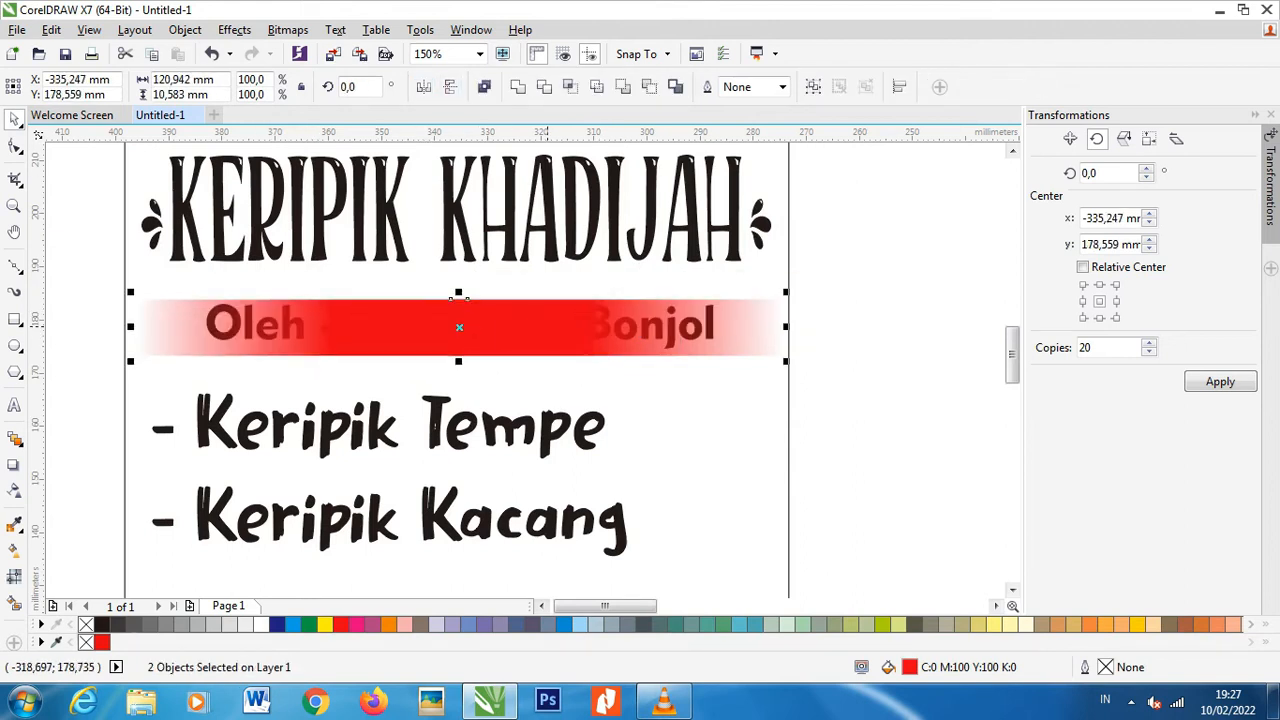
pyautogui.hotkey('ctrl', 'g')
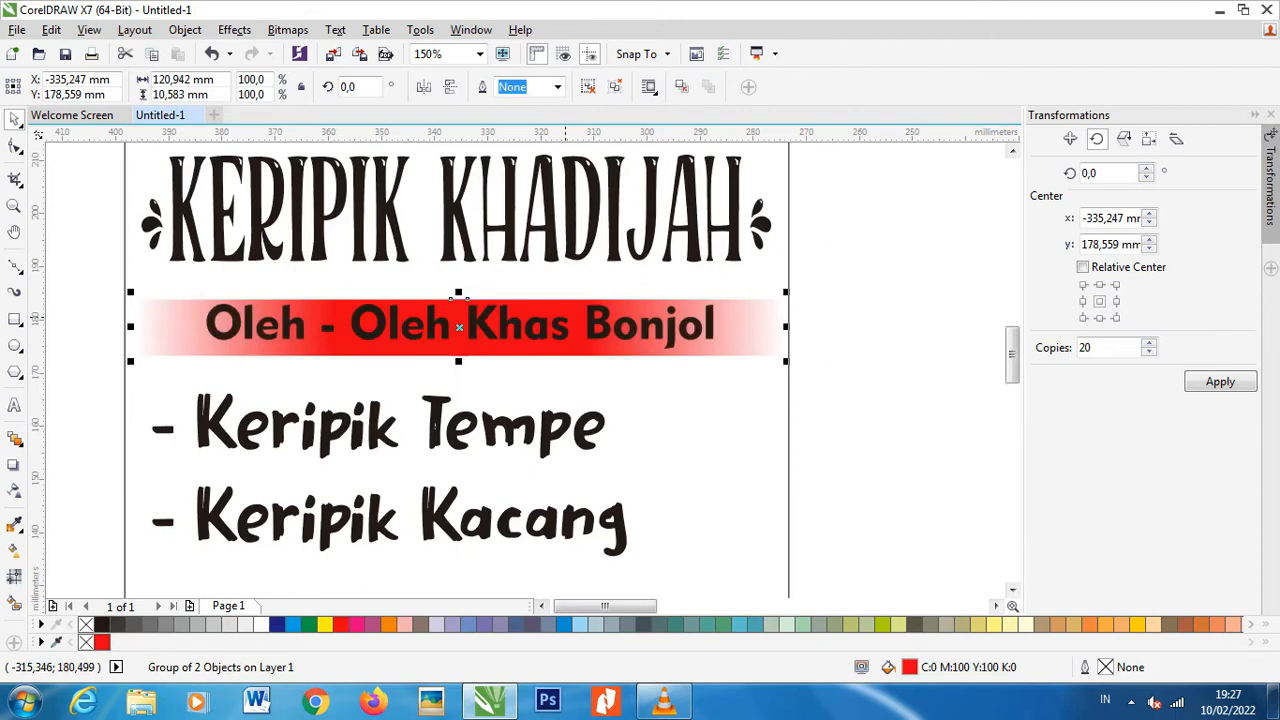
# - Fill the tagline with white and widen the red banner behind it to about 127 mm
pyautogui.click(567, 324)
pyautogui.click(261, 625)
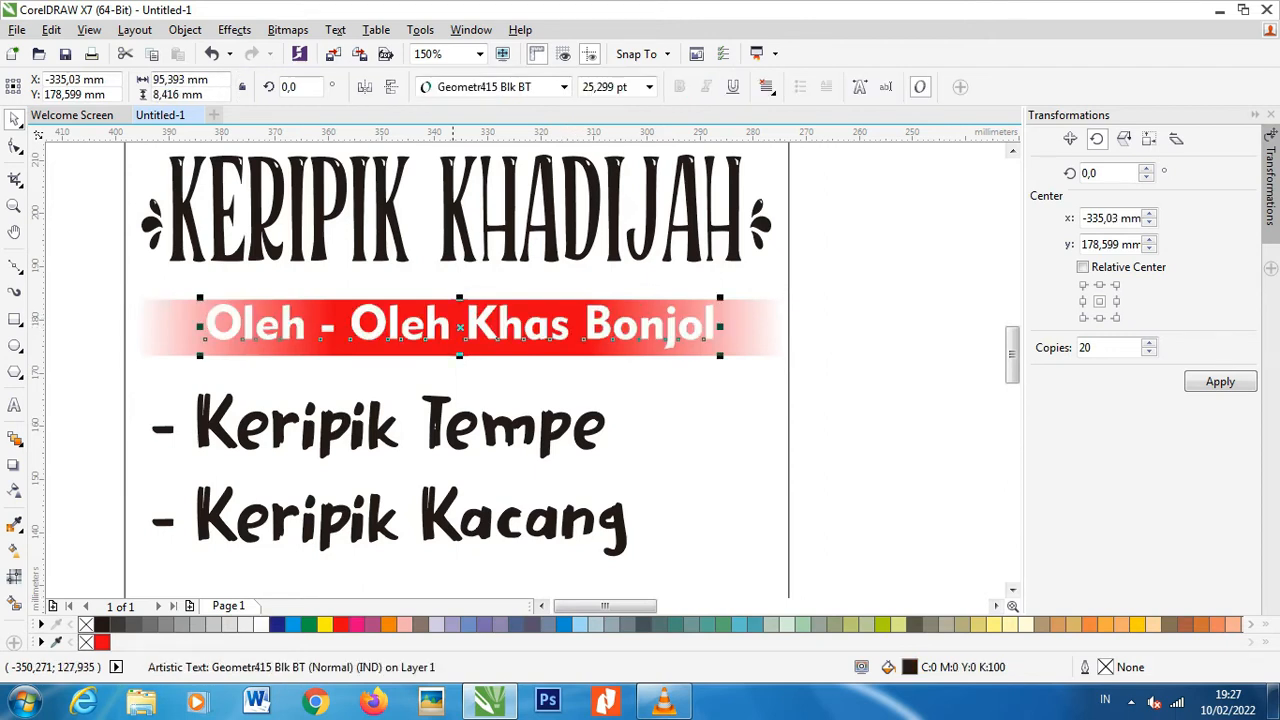
pyautogui.click(232, 345)
pyautogui.moveTo(787, 327); pyautogui.dragTo(807, 329)
pyautogui.moveTo(458, 298); pyautogui.dragTo(459, 296)
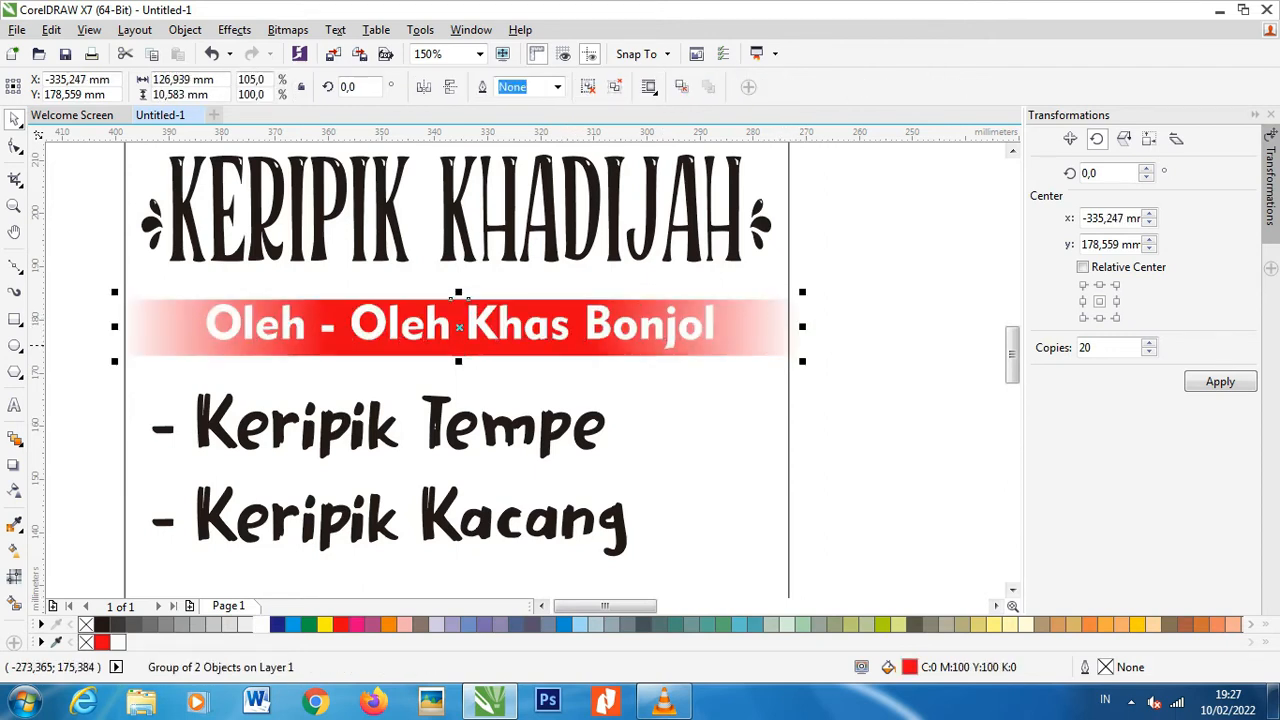
# - Centre the red banner horizontally on the outer rectangle
pyautogui.scroll(-2, 550, 334)
pyautogui.keyDown('shift'); pyautogui.click(716, 402); pyautogui.keyUp('shift')
pyautogui.press('c')
pyautogui.click(754, 384)
# - Fill the KERIPIK KHADIJAH title with red
pyautogui.click(626, 301)
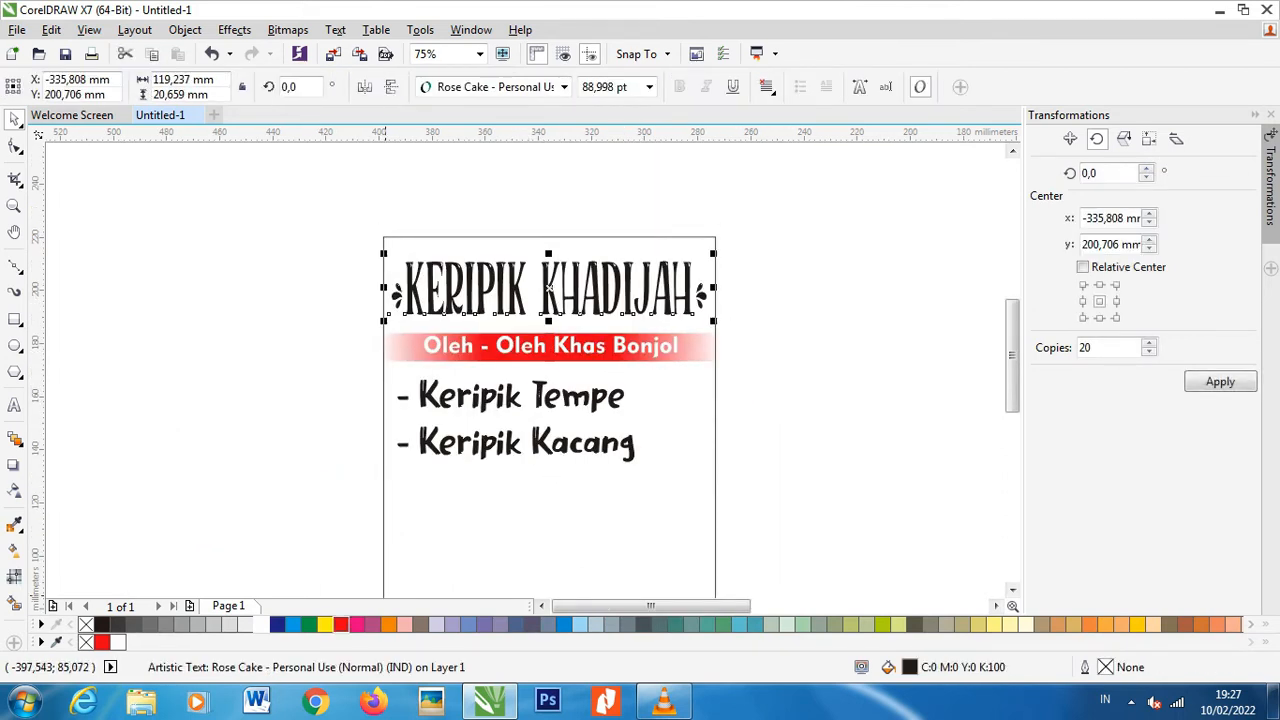
pyautogui.click(341, 624)
pyautogui.click(335, 430)
# - Try a black 0.25 cm outline with round corners on the title, set behind the fill and scaling with the object
pyautogui.click(482, 295)
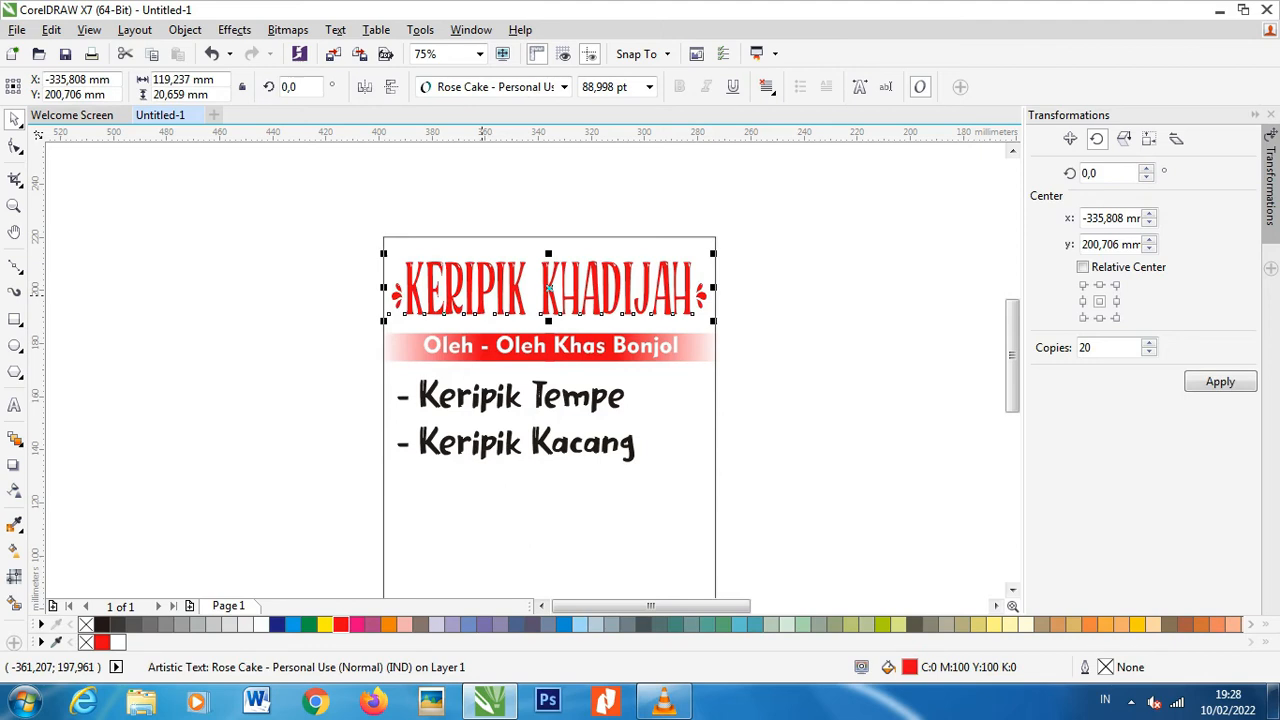
pyautogui.press('F12')
pyautogui.click(520, 227)
pyautogui.click(475, 387)
pyautogui.click(576, 356)
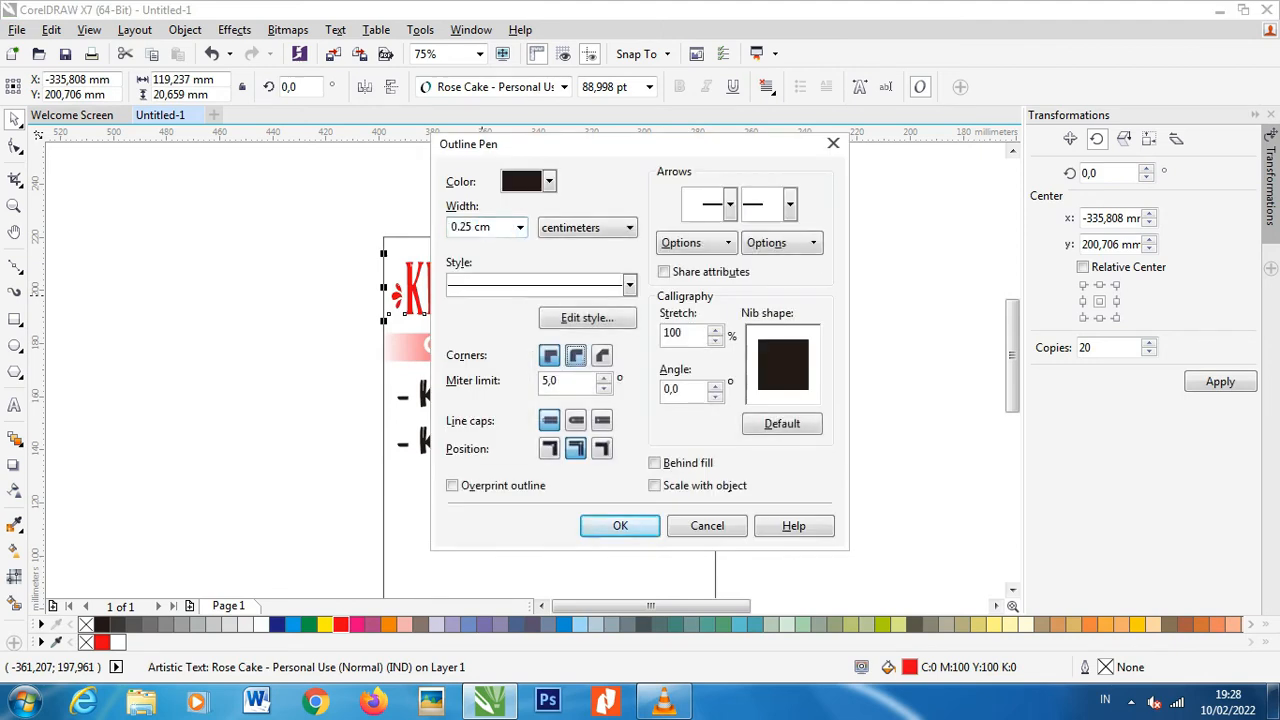
pyautogui.click(655, 463)
pyautogui.click(655, 486)
pyautogui.click(620, 526)
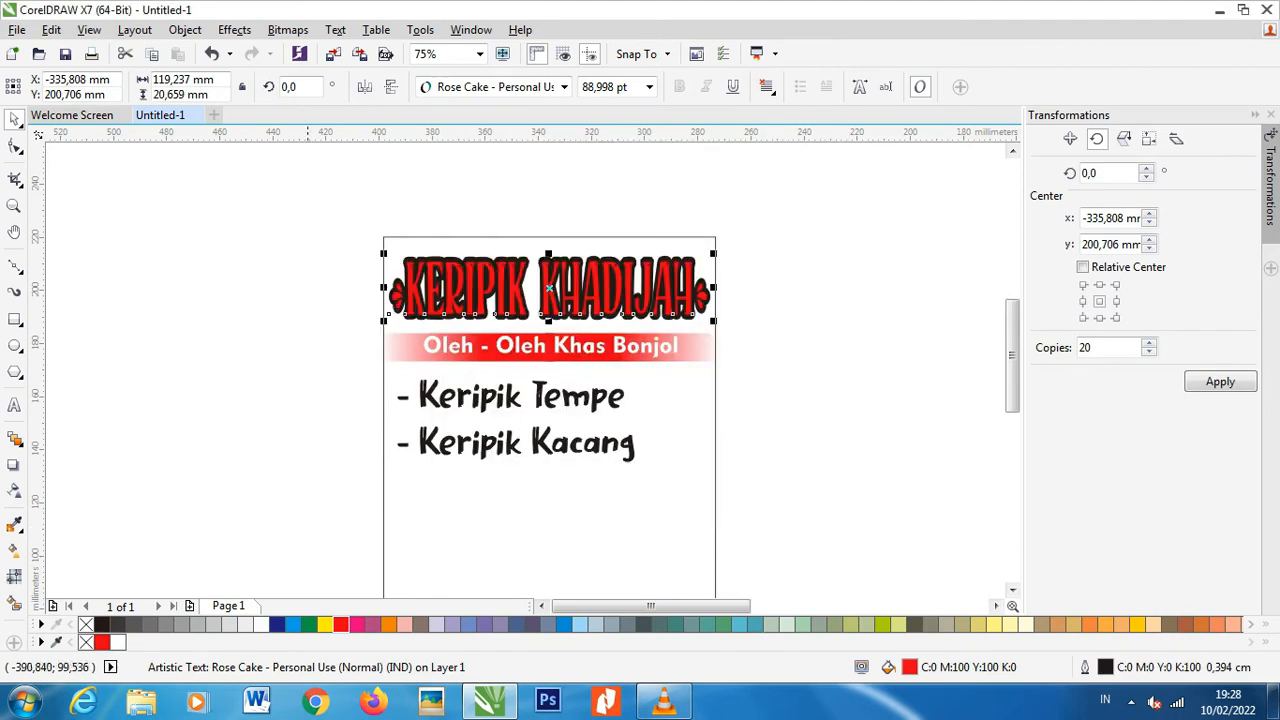
pyautogui.hotkey('ctrl', 'z')
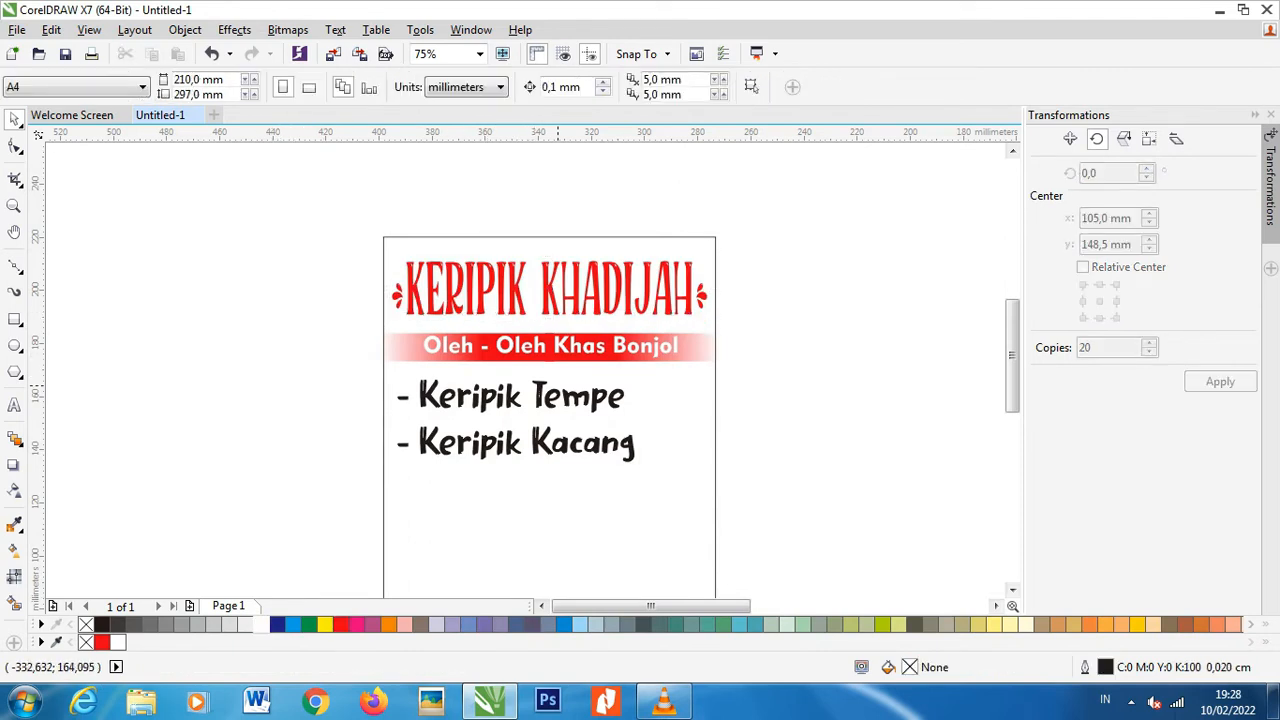
# - Fill the Keripik Tempe and Keripik Kacang list with blue
pyautogui.click(558, 388)
pyautogui.click(277, 624)
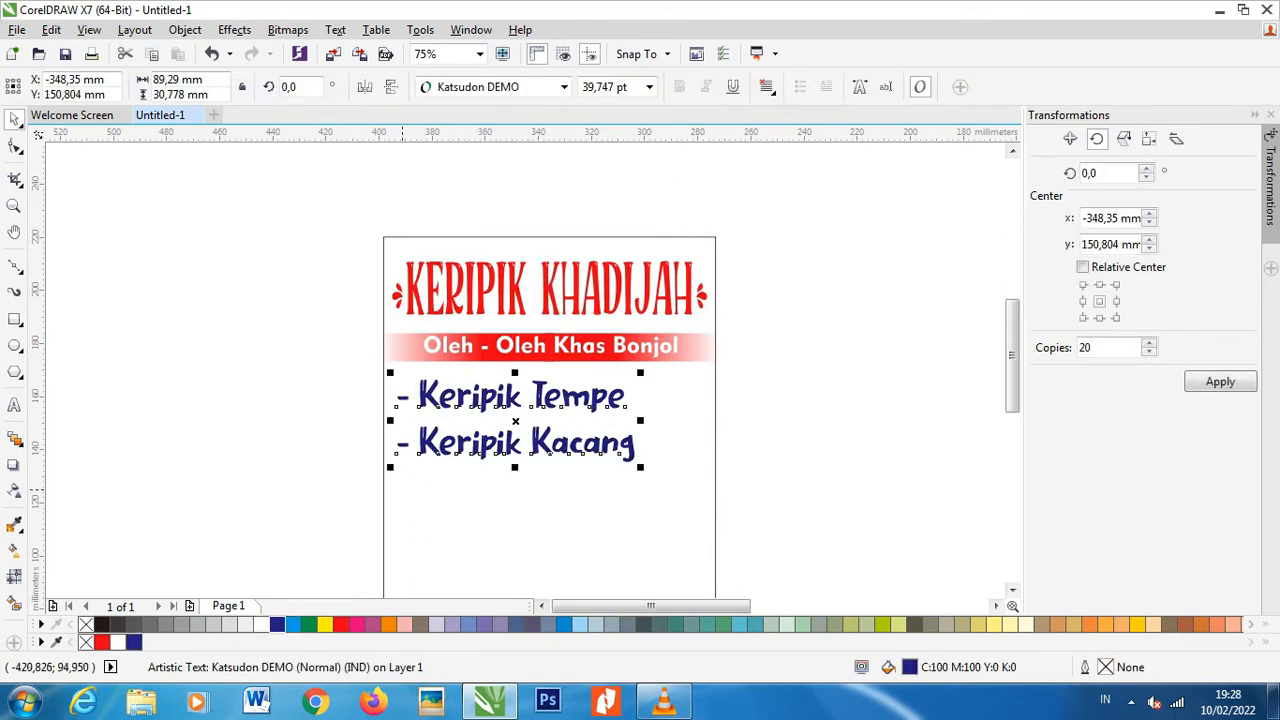
pyautogui.scroll(-1, 616, 354)
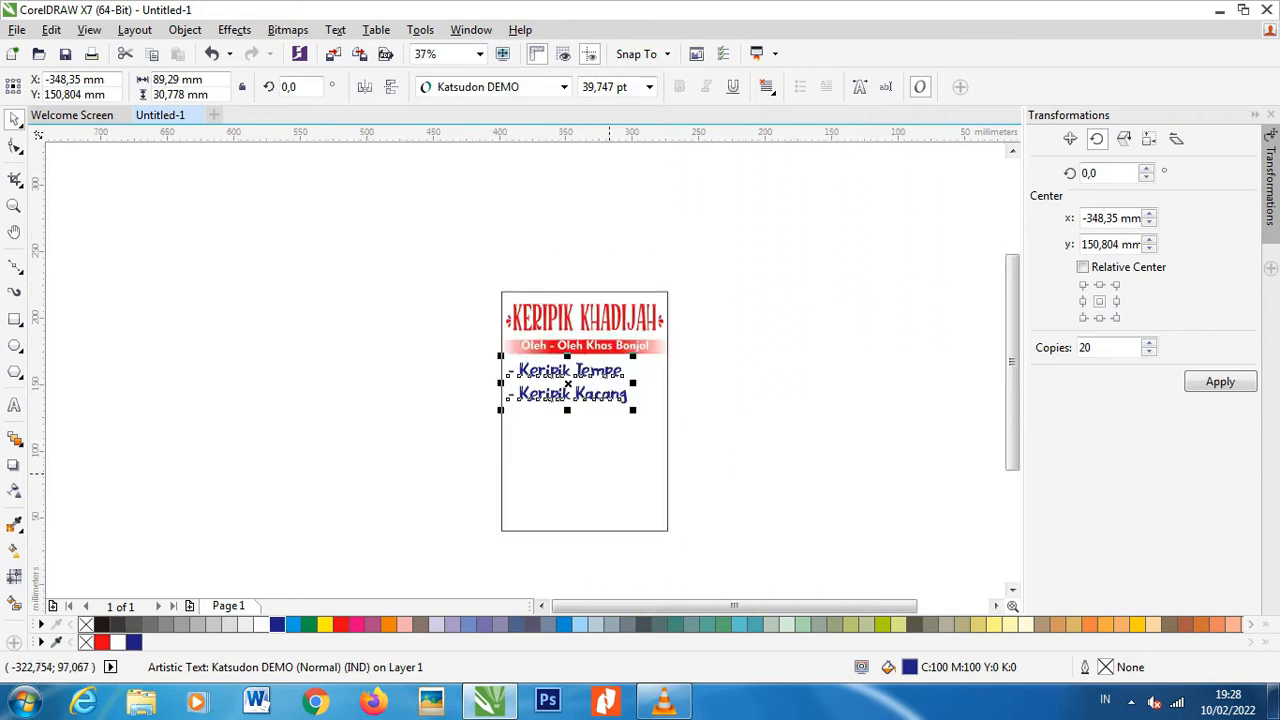
# - Duplicate the Oleh - Oleh Khas Bonjol tagline, place the copy near the frame's bottom edge and fill it black
pyautogui.scroll(1, 611, 444)
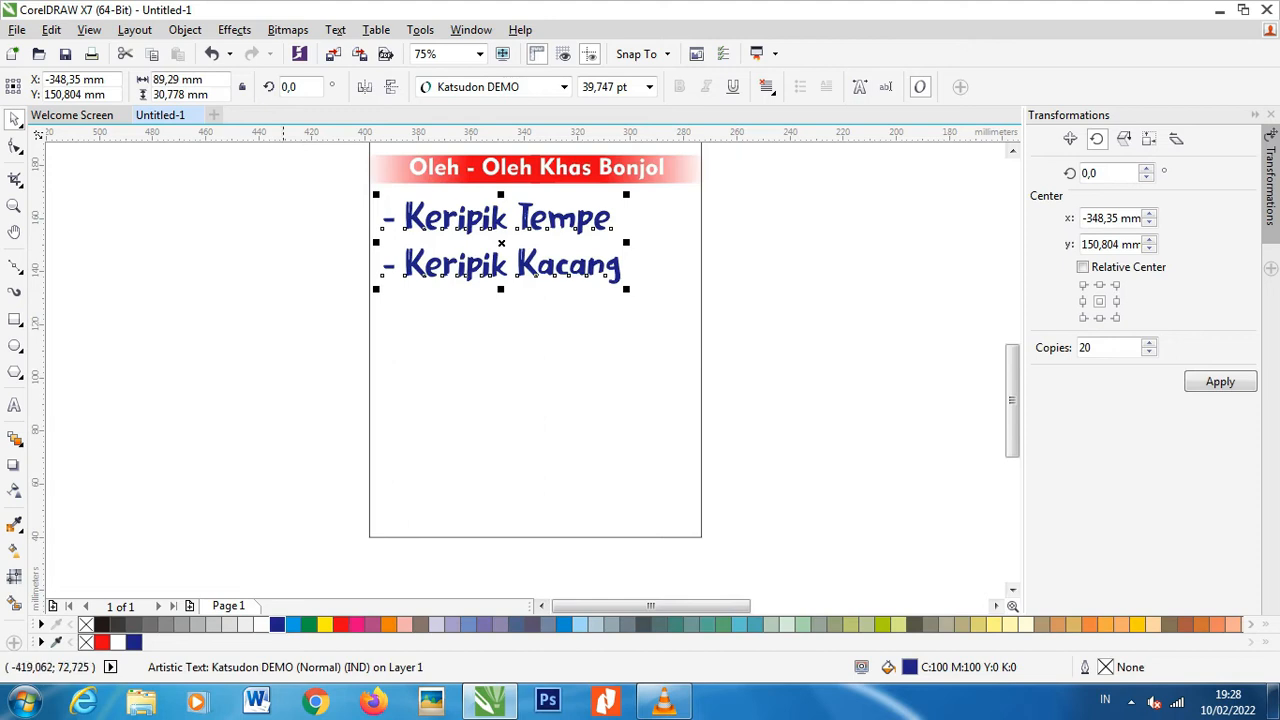
pyautogui.click(505, 172)
pyautogui.hotkey('ctrl', 'd')
pyautogui.moveTo(537, 160); pyautogui.dragTo(487, 505)
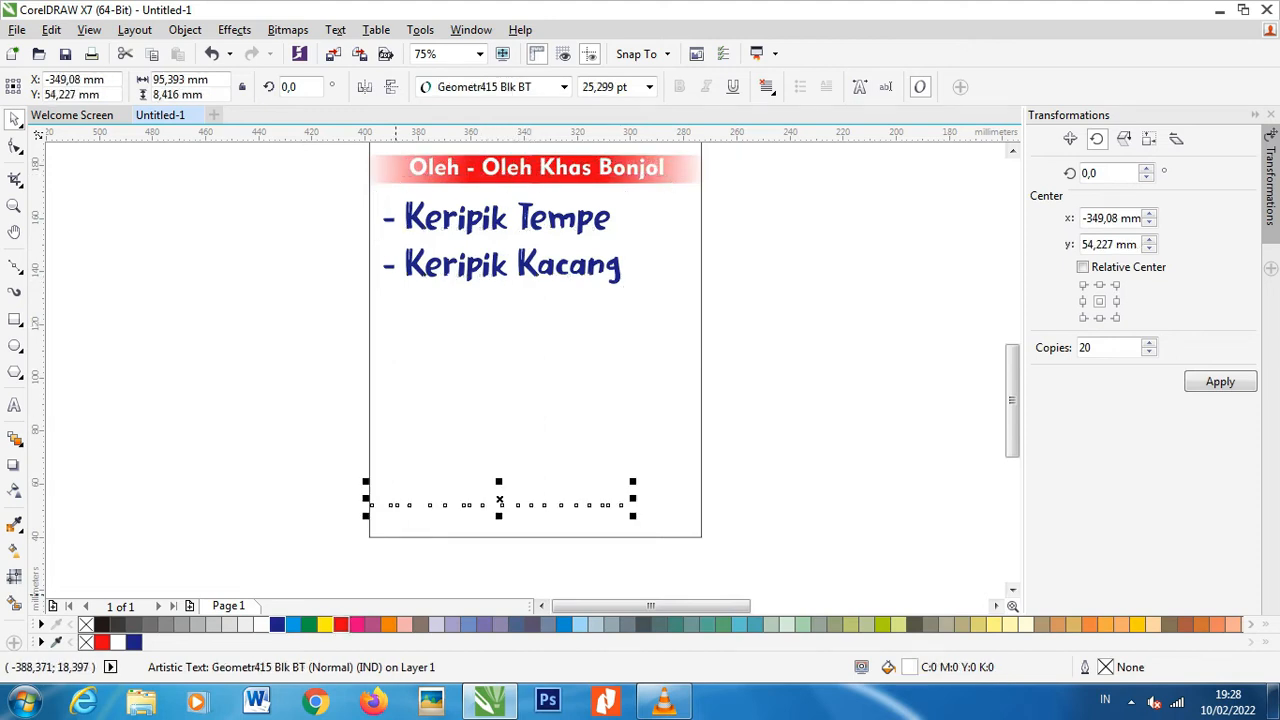
pyautogui.click(102, 624)
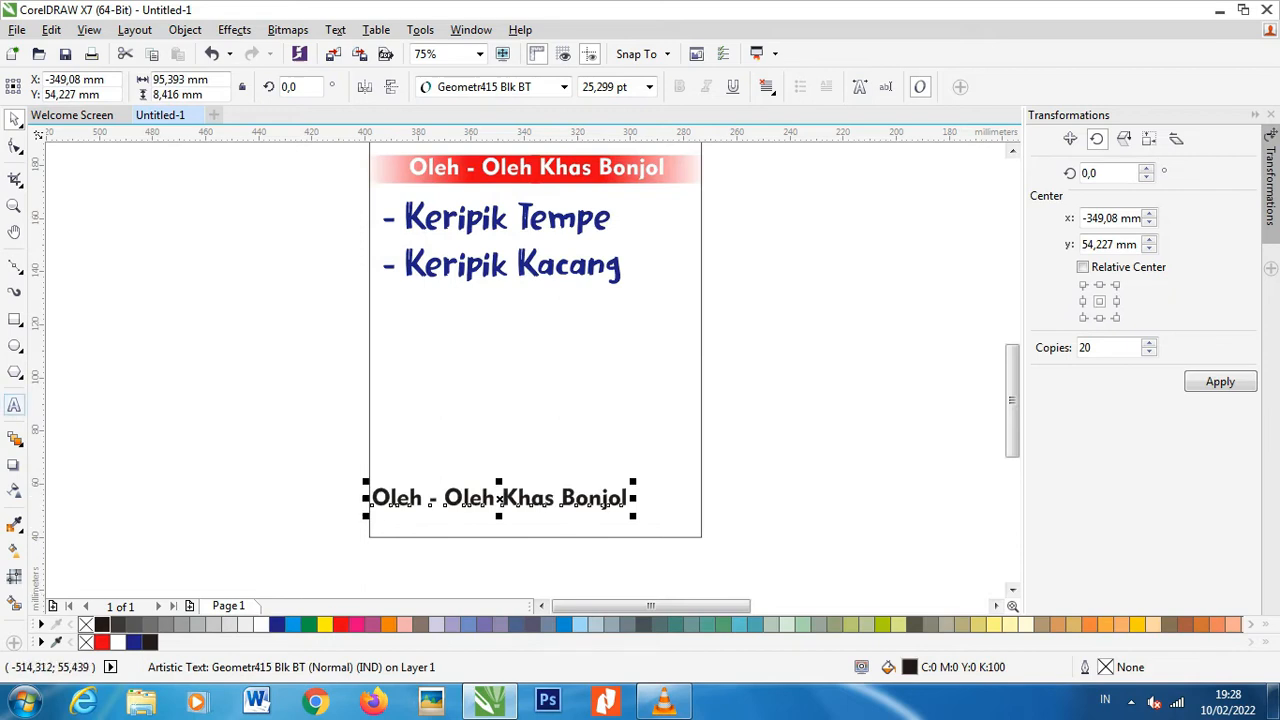
# - Replace the copied tagline's text with "Alamat : Equator - Bonjol"
pyautogui.click(14, 405)
pyautogui.hotkey('ctrl', 'a')
pyautogui.write('Alam')
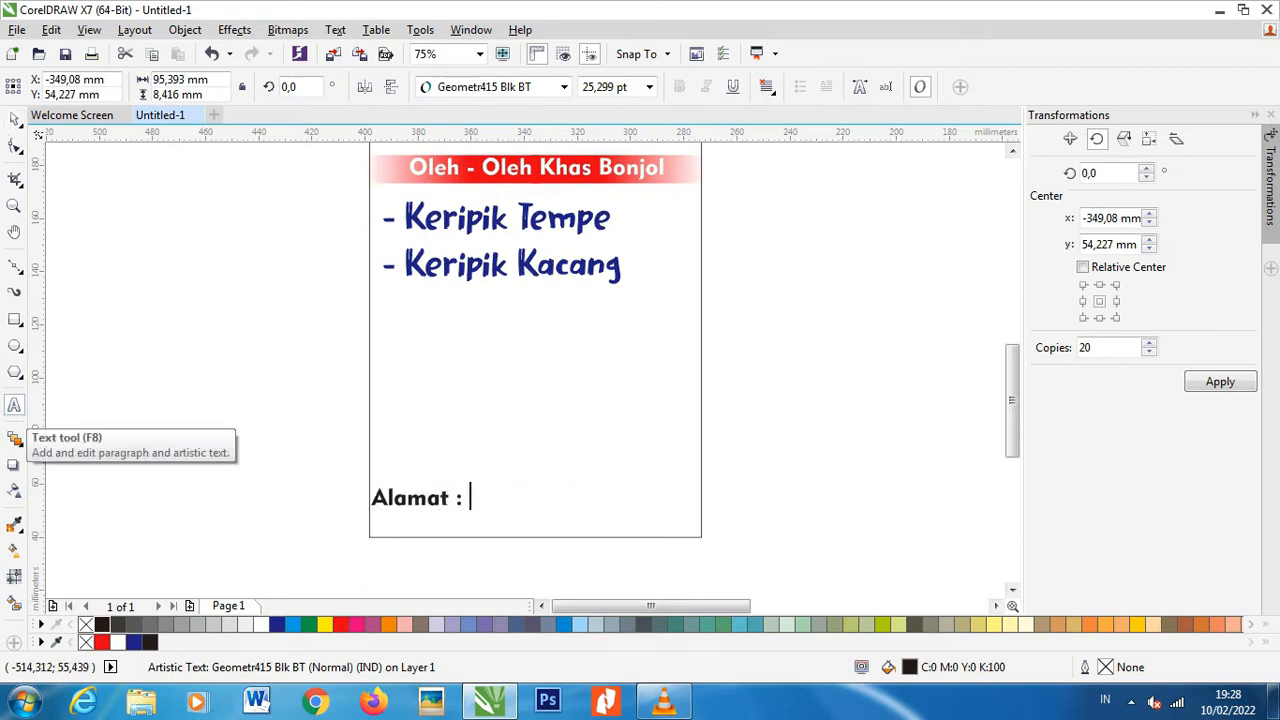
pyautogui.write('at : Equato')
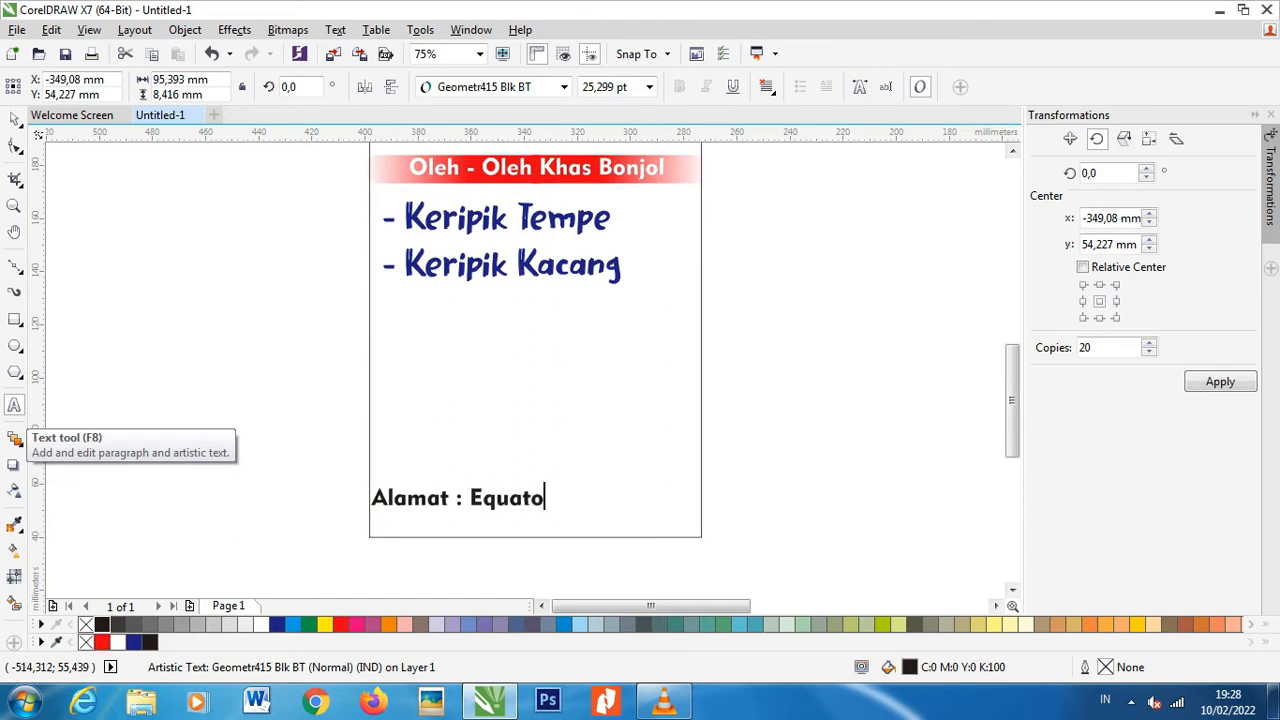
pyautogui.write('r - Bonjol')
# - Move the address line just above the frame's bottom edge, shrink it slightly and centre it horizontally on the frame
pyautogui.click(14, 119)
pyautogui.moveTo(529, 505); pyautogui.dragTo(519, 517)
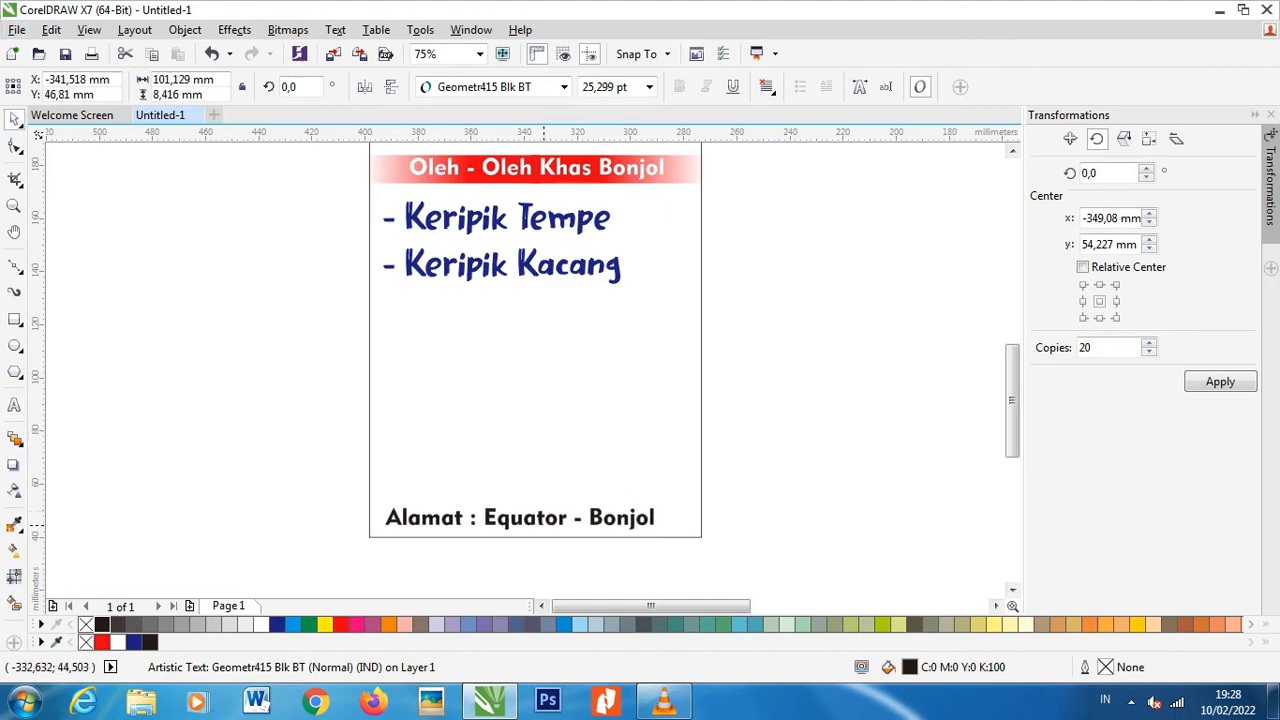
pyautogui.moveTo(660, 536); pyautogui.dragTo(620, 531)
pyautogui.keyDown('shift'); pyautogui.click(663, 537); pyautogui.keyUp('shift')
pyautogui.press('e')
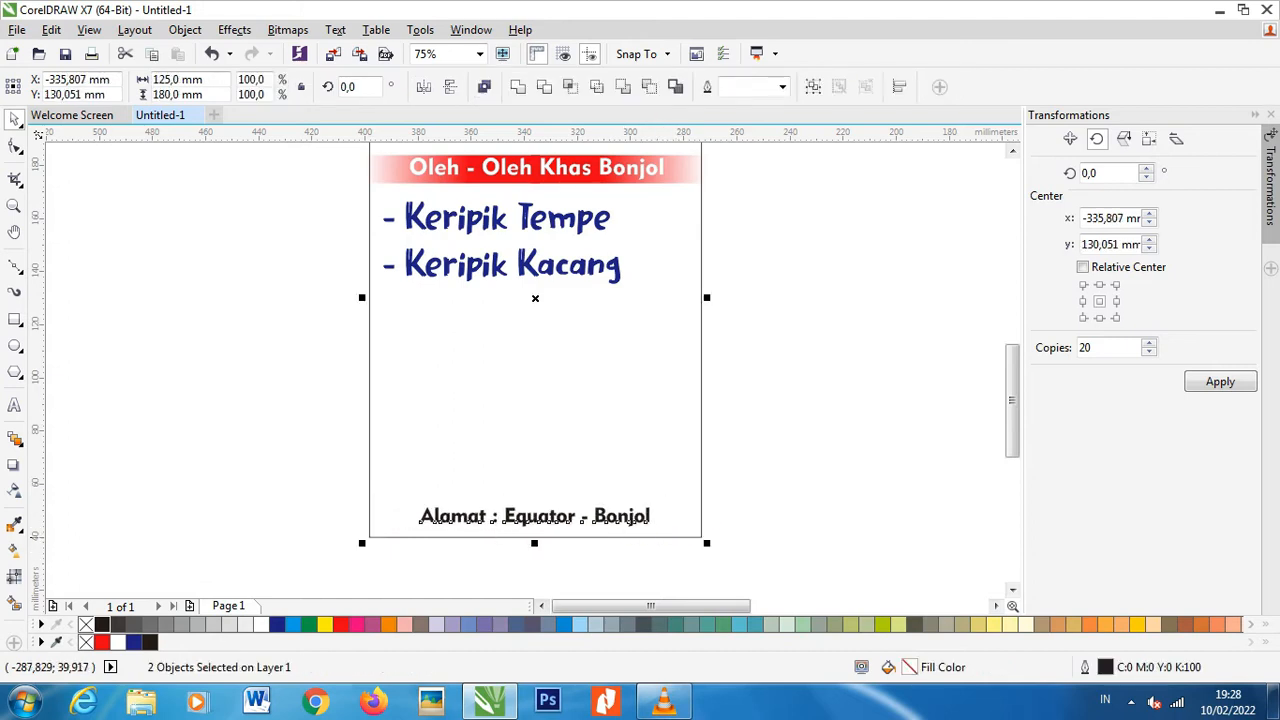
pyautogui.press('Escape')
# - Draw a rectangle about 153 x 29 mm across the frame's bottom, convert it to curves and make its top edge a curved segment
pyautogui.click(15, 319)
pyautogui.moveTo(331, 476); pyautogui.dragTo(738, 552)
pyautogui.click(15, 146)
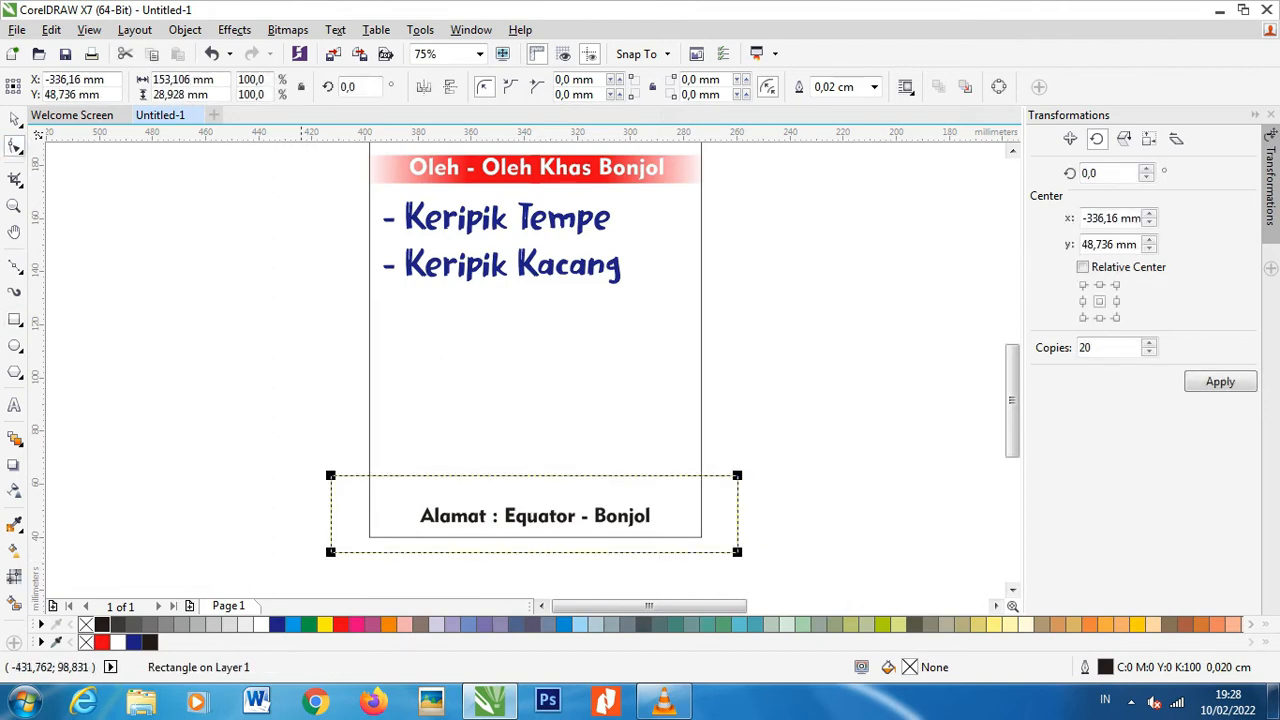
pyautogui.hotkey('ctrl', 'q')
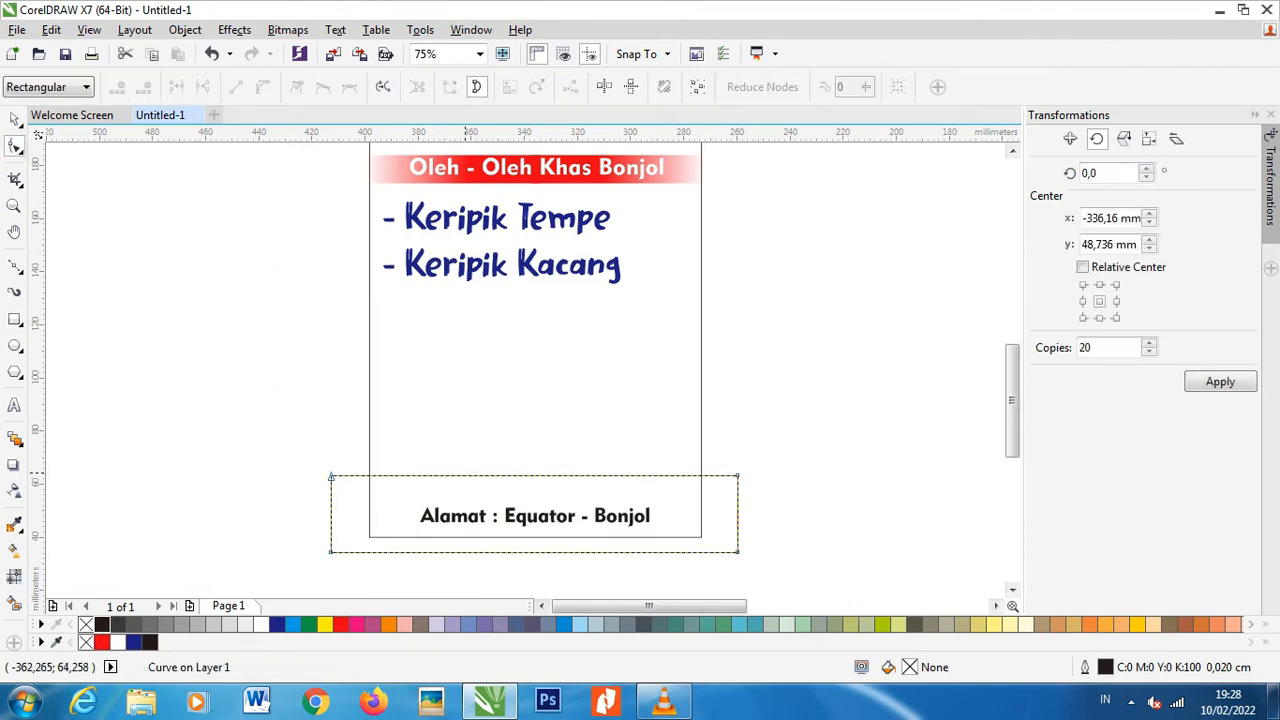
pyautogui.click(465, 476)
pyautogui.click(262, 86)
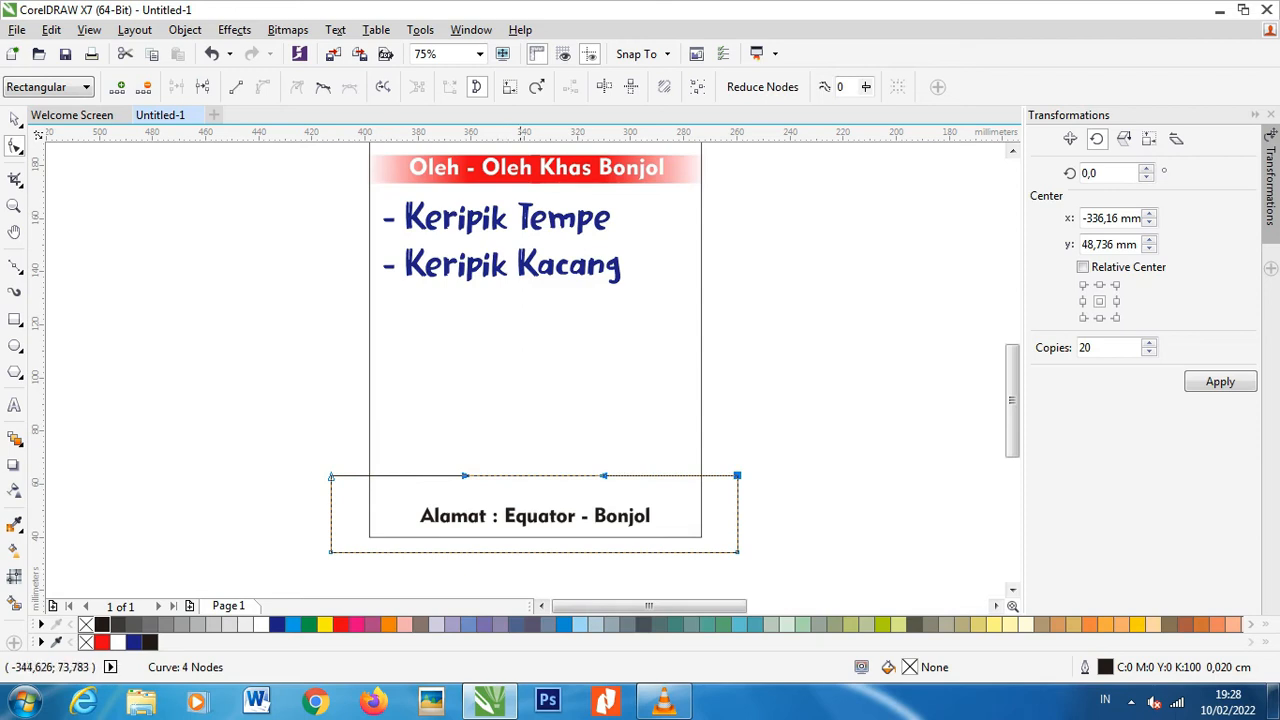
pyautogui.moveTo(594, 478); pyautogui.dragTo(536, 513)
pyautogui.moveTo(466, 477); pyautogui.dragTo(480, 430)
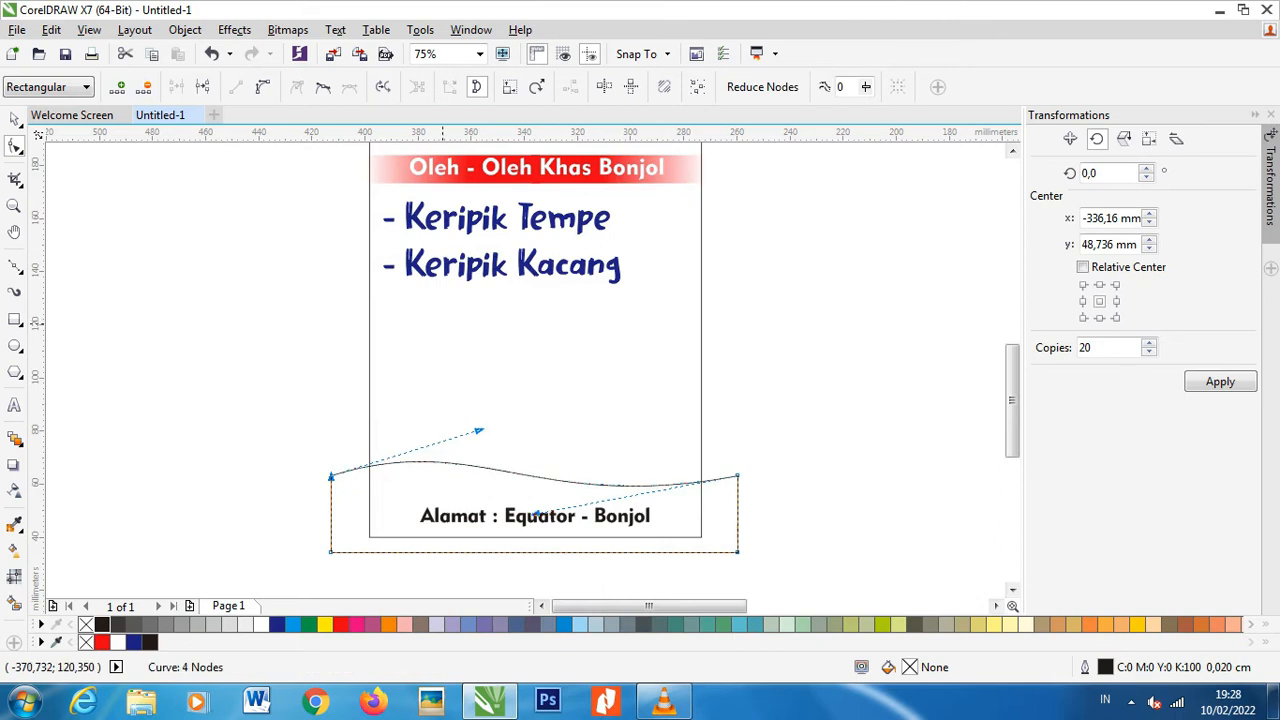
pyautogui.hotkey('ctrl', 'z')
pyautogui.hotkey('ctrl', 'z')
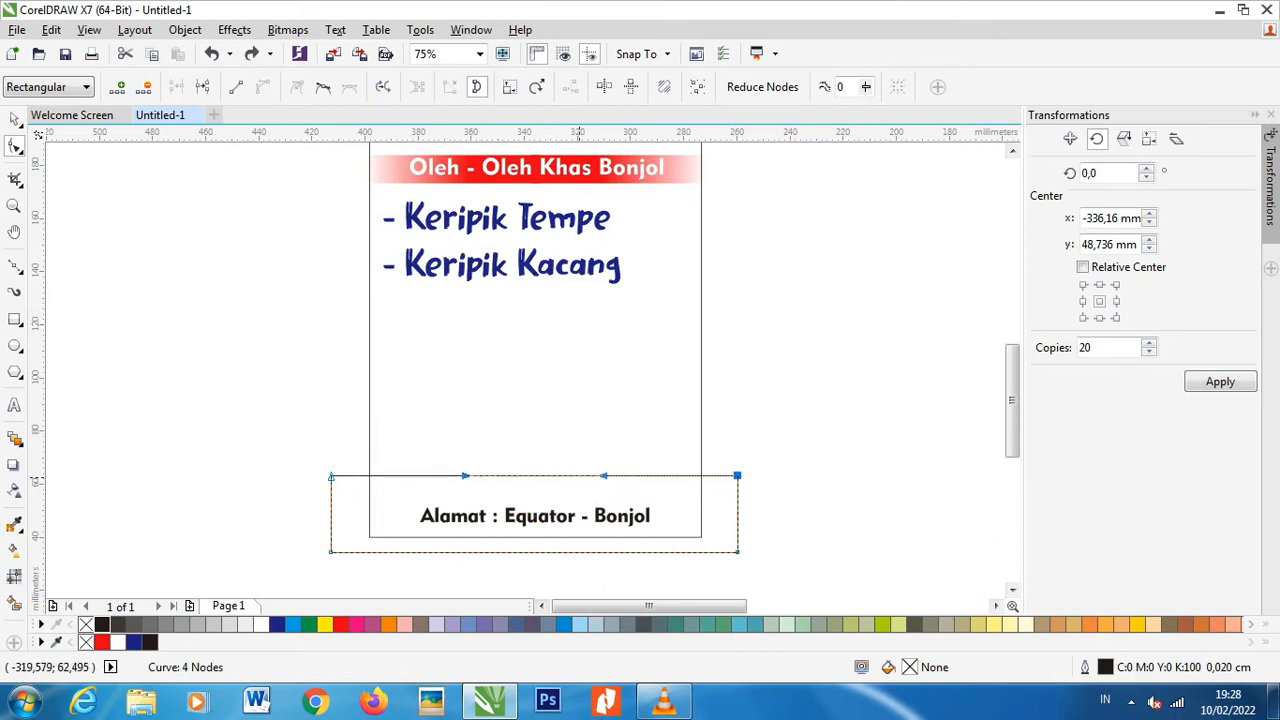
# - Bend the shape's top edge into a wave dipping on the left and cresting on the right, raising its upper-left corner to about 43 mm overall height
pyautogui.moveTo(465, 476); pyautogui.dragTo(486, 520)
pyautogui.moveTo(603, 476); pyautogui.dragTo(610, 445)
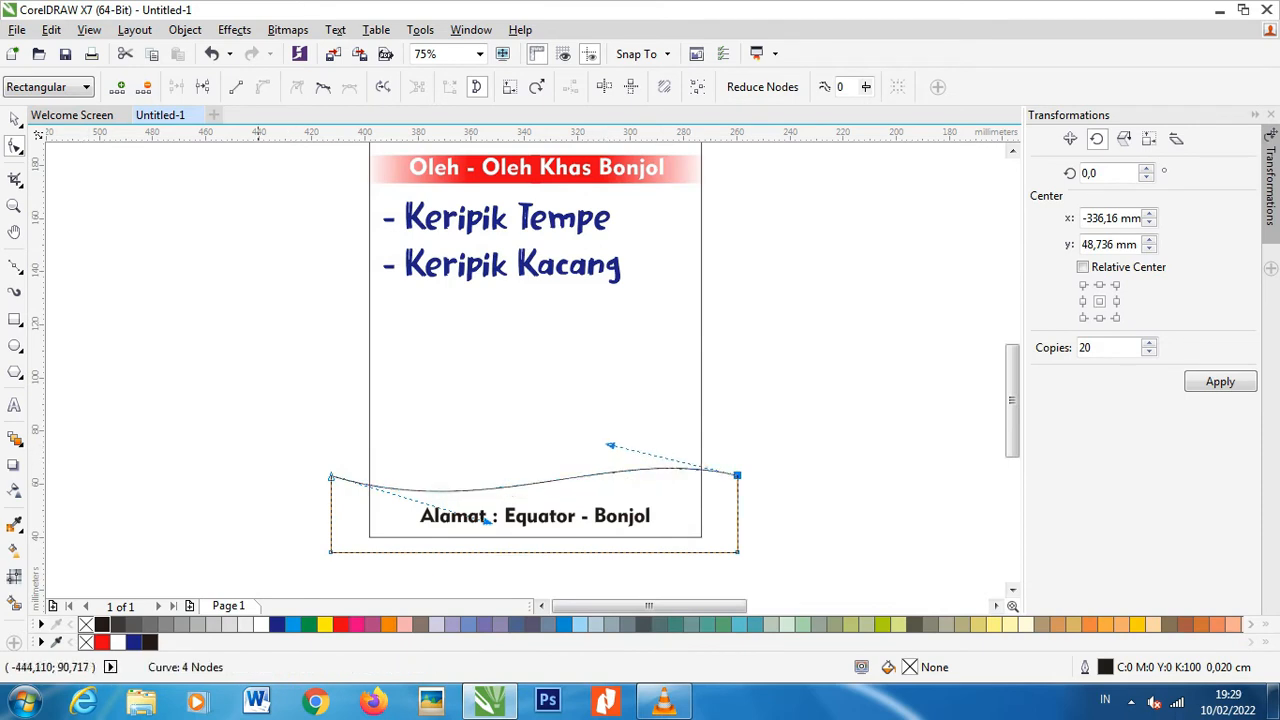
pyautogui.moveTo(487, 520); pyautogui.dragTo(486, 528)
pyautogui.moveTo(331, 476); pyautogui.dragTo(342, 452)
pyautogui.moveTo(606, 452); pyautogui.dragTo(620, 380)
pyautogui.moveTo(343, 451); pyautogui.dragTo(336, 440)
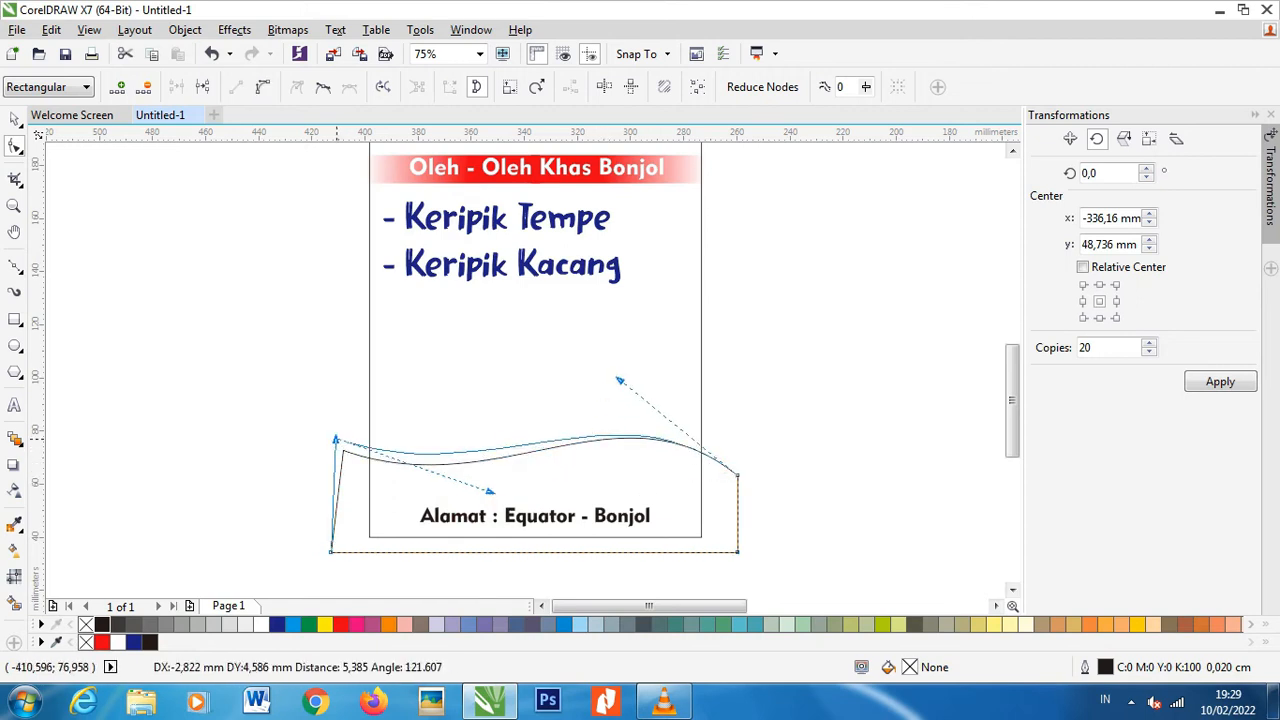
pyautogui.moveTo(490, 491); pyautogui.dragTo(543, 558)
# - Fill the wave shape with red and remove its outline
pyautogui.click(14, 119)
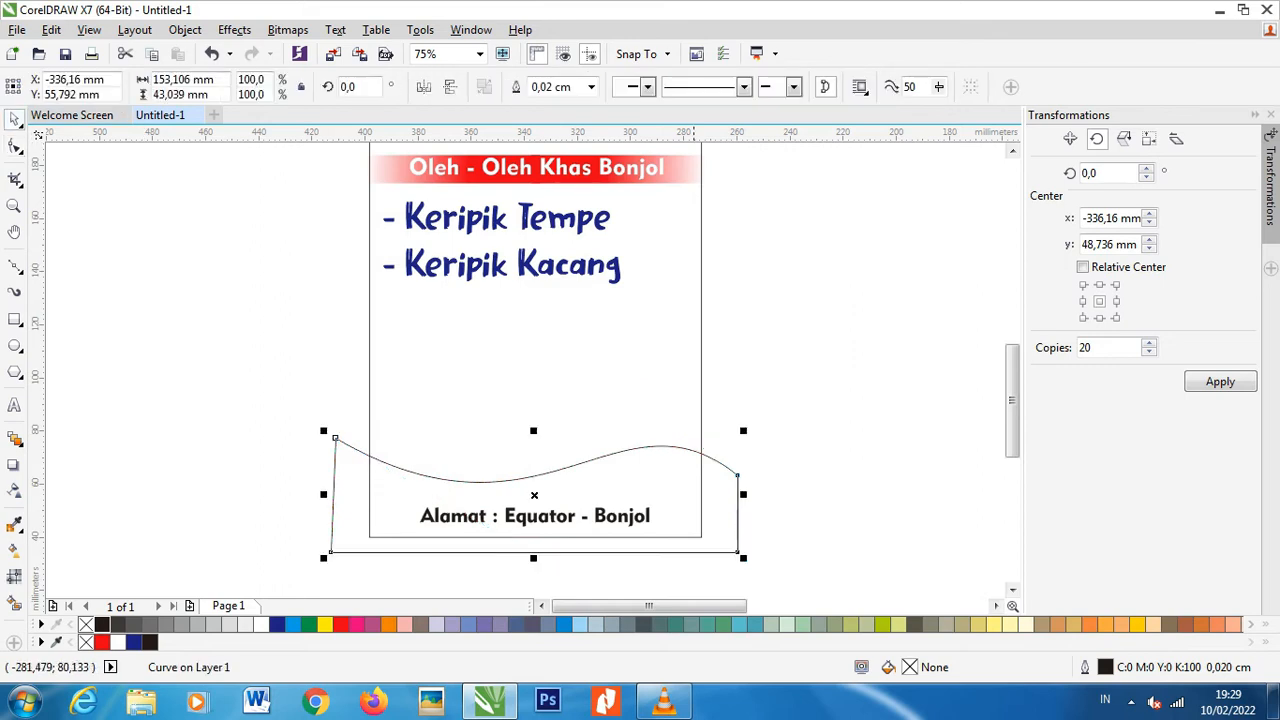
pyautogui.click(340, 624)
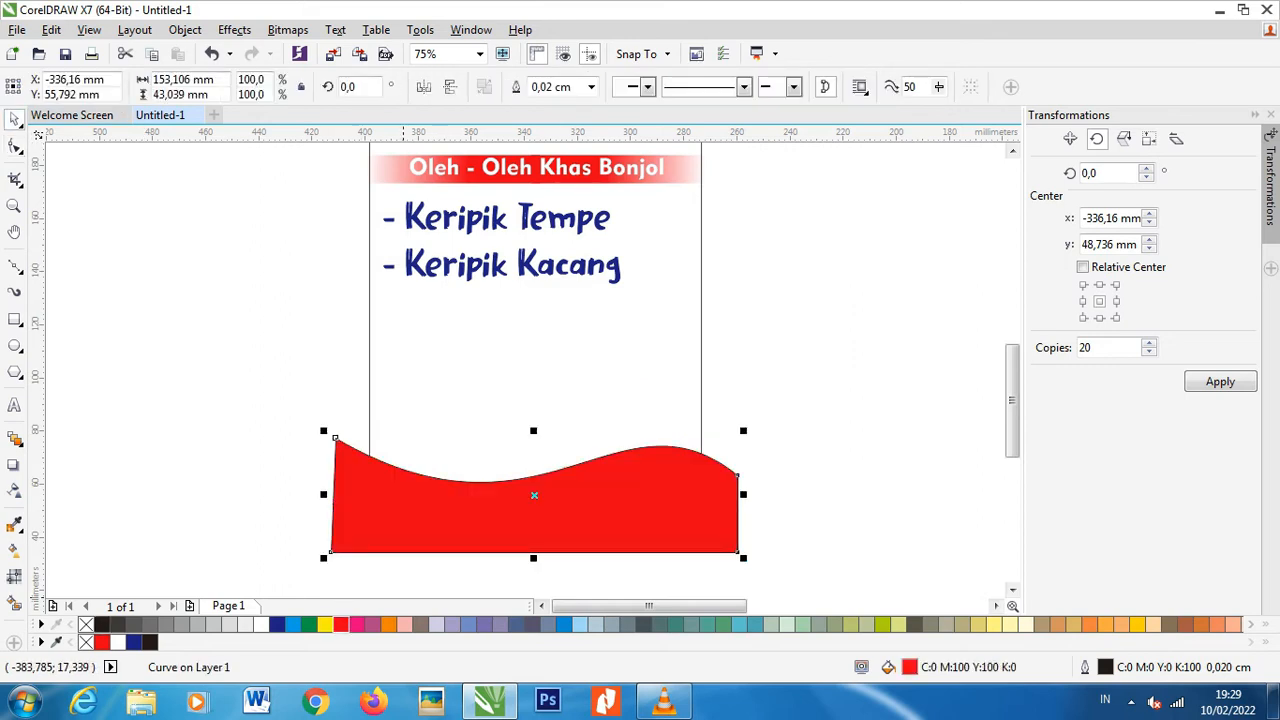
pyautogui.rightClick(86, 624)
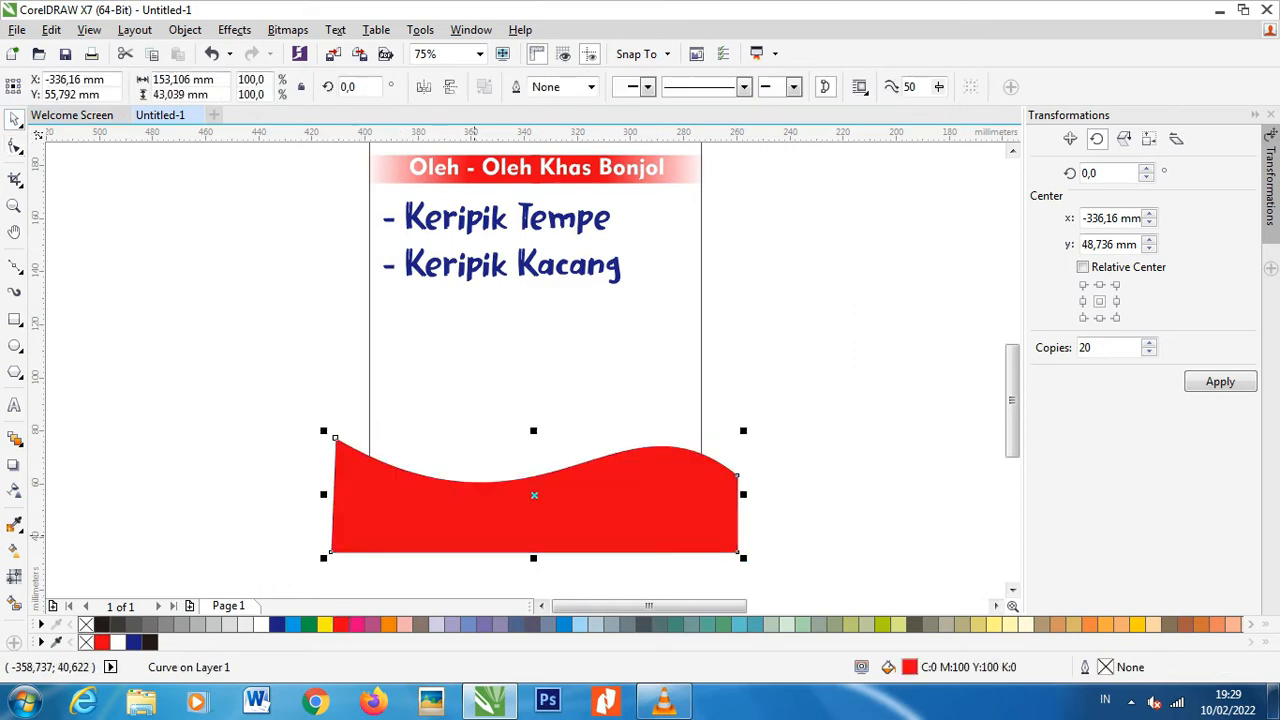
# - Duplicate the red wave twice, offset up and to the right, filling the first copy yellow and the second black
pyautogui.hotkey('ctrl', 'd')
pyautogui.click(325, 624)
pyautogui.moveTo(546, 515); pyautogui.dragTo(545, 521)
pyautogui.hotkey('ctrl', 'd')
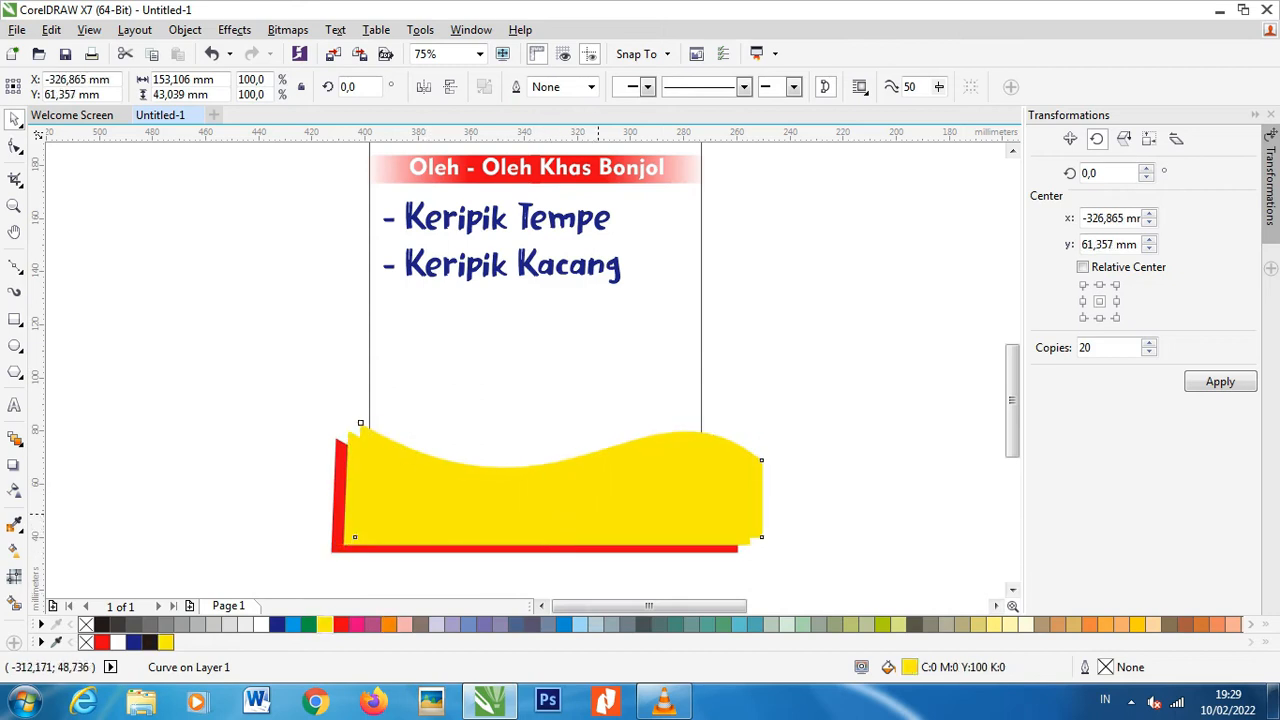
pyautogui.click(149, 641)
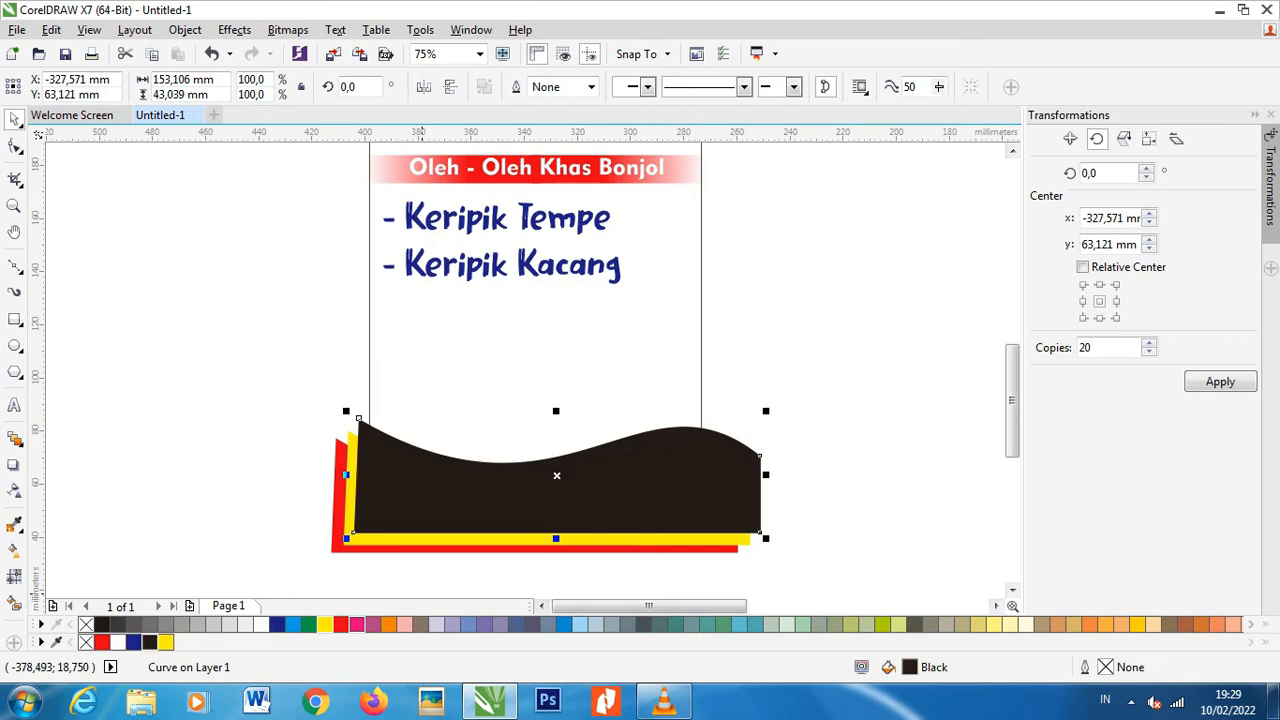
# - Reorder the three waves so red is in front, yellow in the middle and black at the back
pyautogui.hotkey('ctrl', 'pagedown')
pyautogui.click(685, 496)
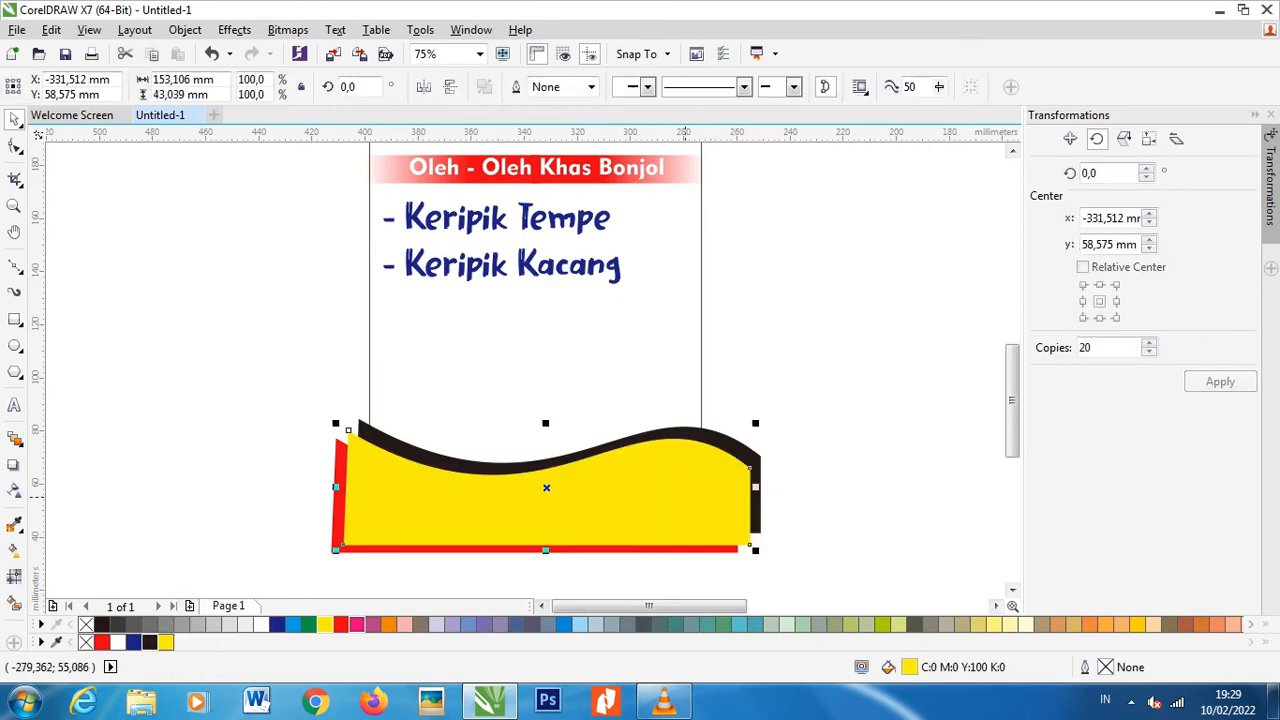
pyautogui.hotkey('ctrl', 'pagedown')
pyautogui.click(738, 443)
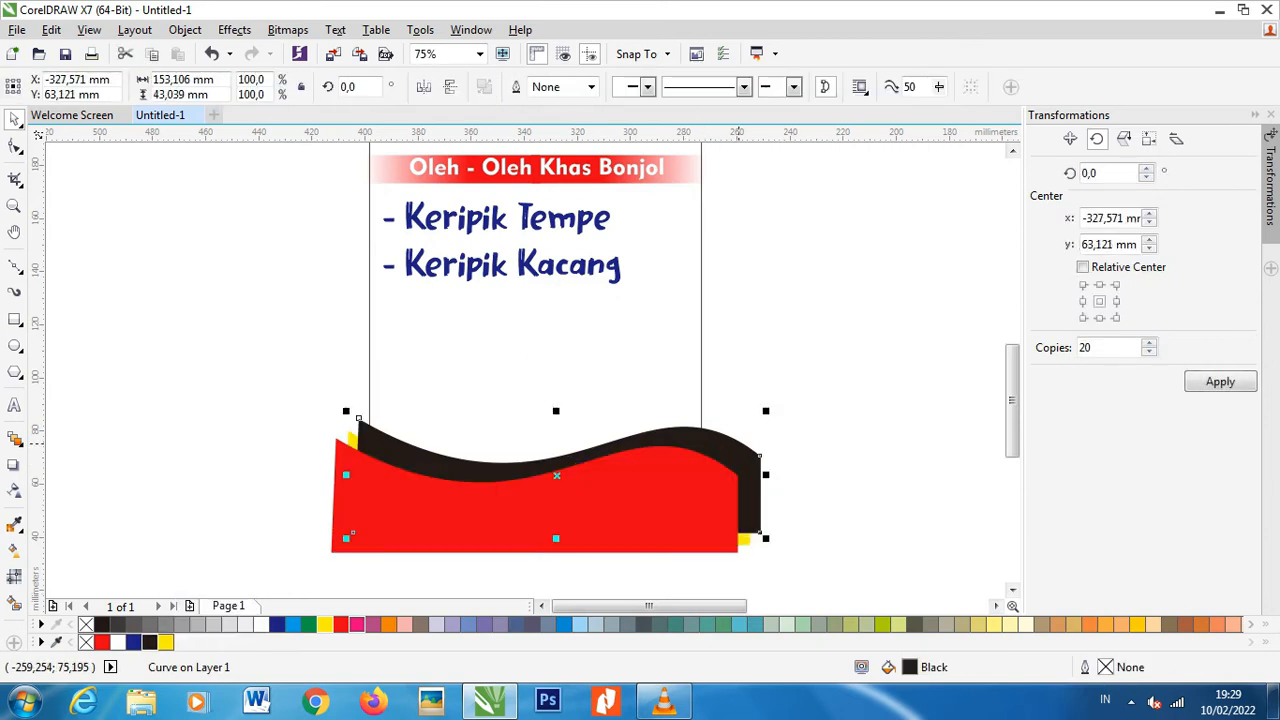
pyautogui.hotkey('ctrl', 'pagedown')
# - Rotate the yellow wave to about 6.2 degrees and nudge it up and right so it thickens toward the right side
pyautogui.click(742, 464)
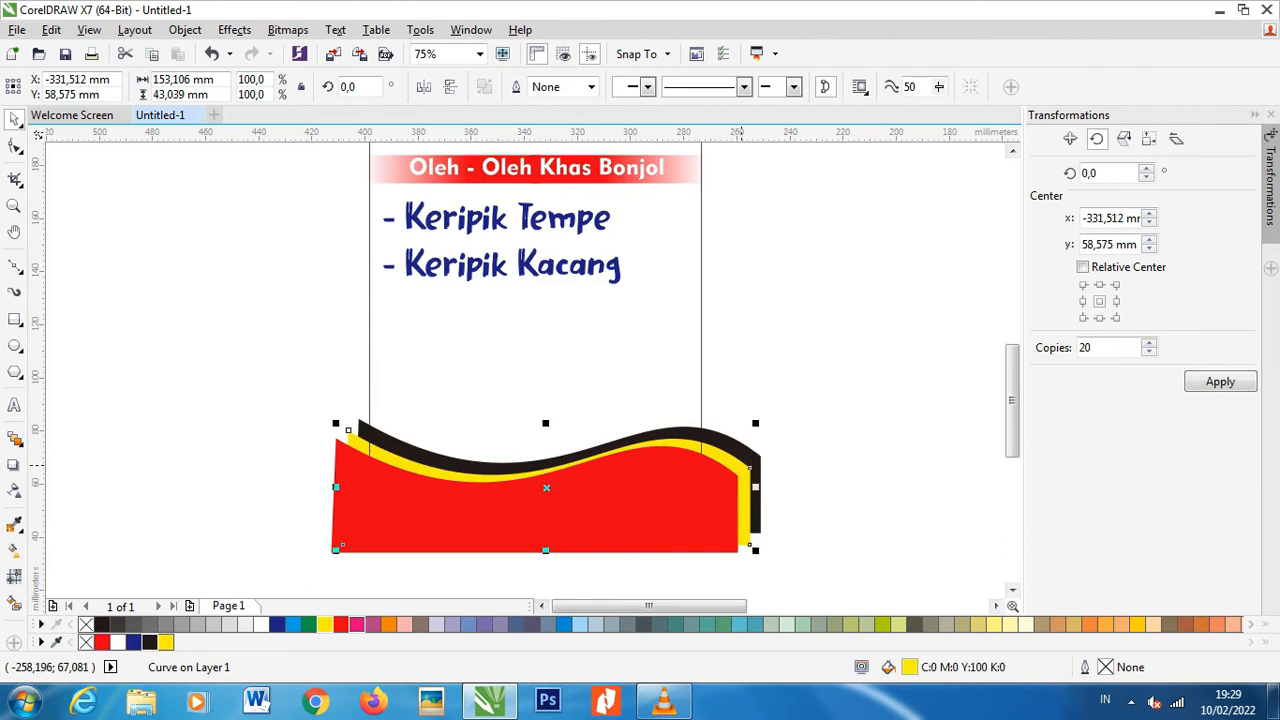
pyautogui.click(728, 453)
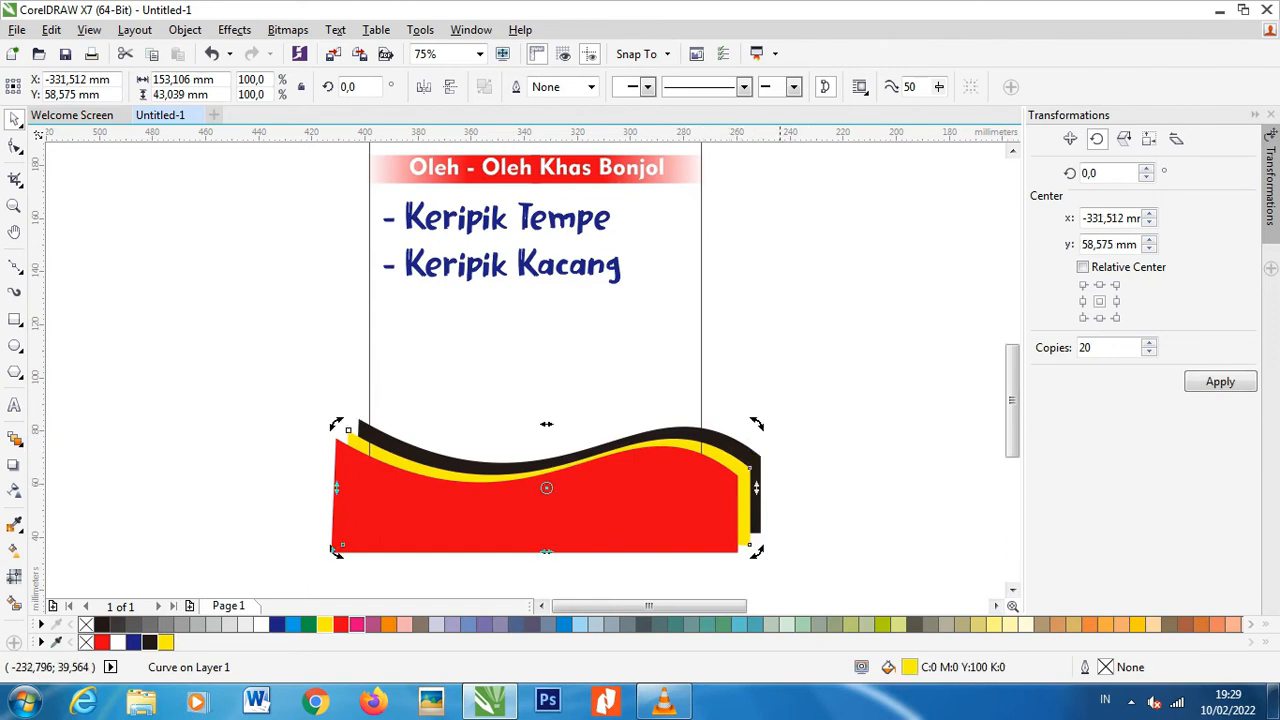
pyautogui.moveTo(758, 425); pyautogui.dragTo(755, 406)
pyautogui.moveTo(684, 439); pyautogui.dragTo(688, 435)
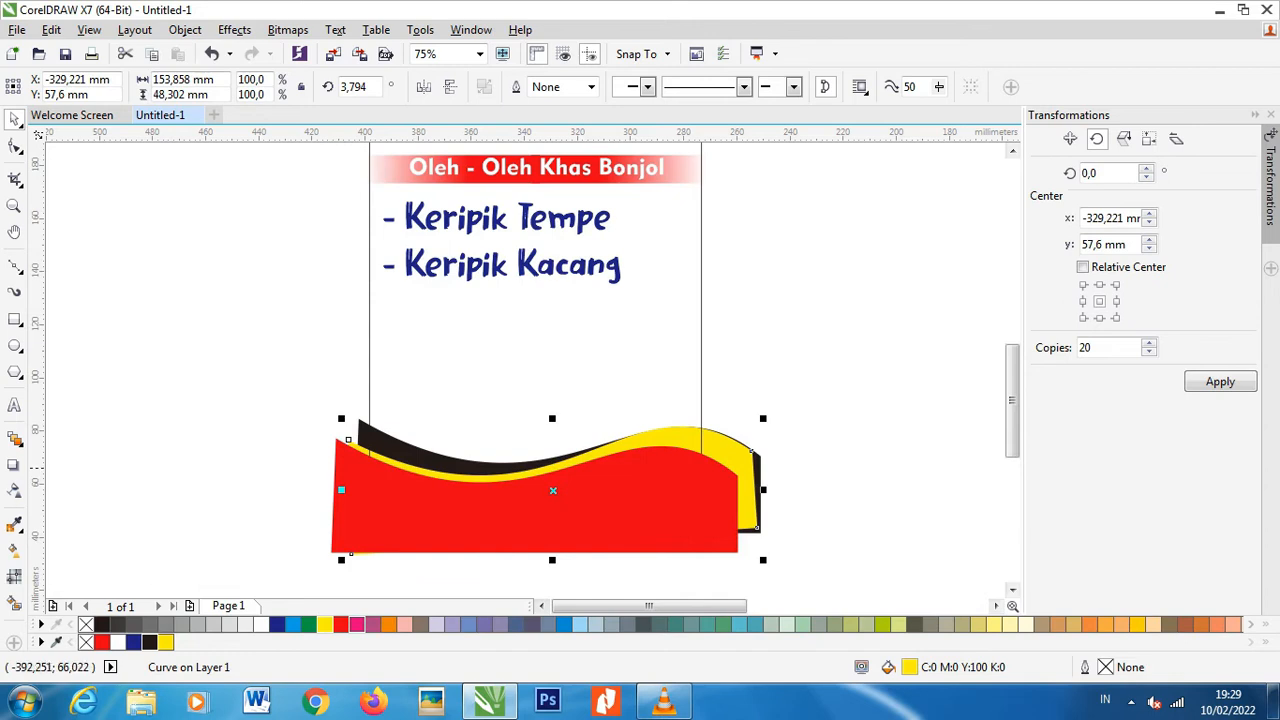
pyautogui.click(717, 448)
pyautogui.moveTo(760, 423); pyautogui.dragTo(755, 418)
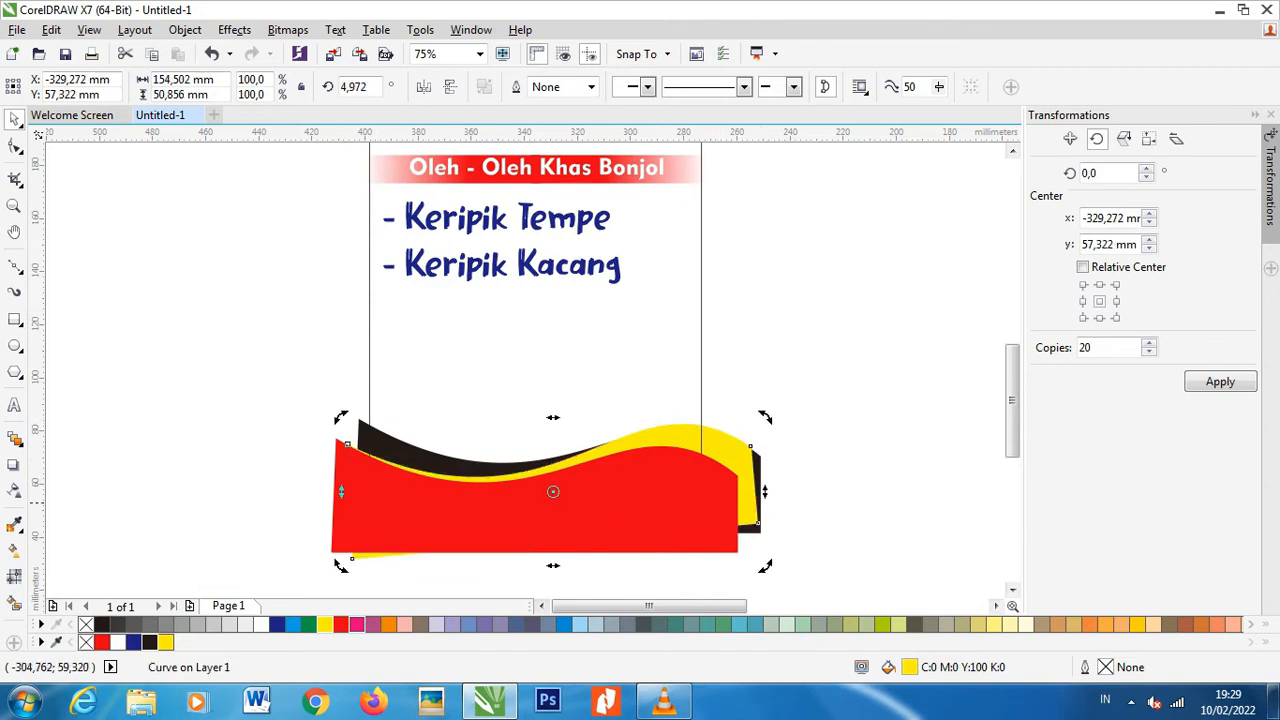
pyautogui.rightClick(460, 504)
pyautogui.click(715, 389)
pyautogui.doubleClick(722, 438)
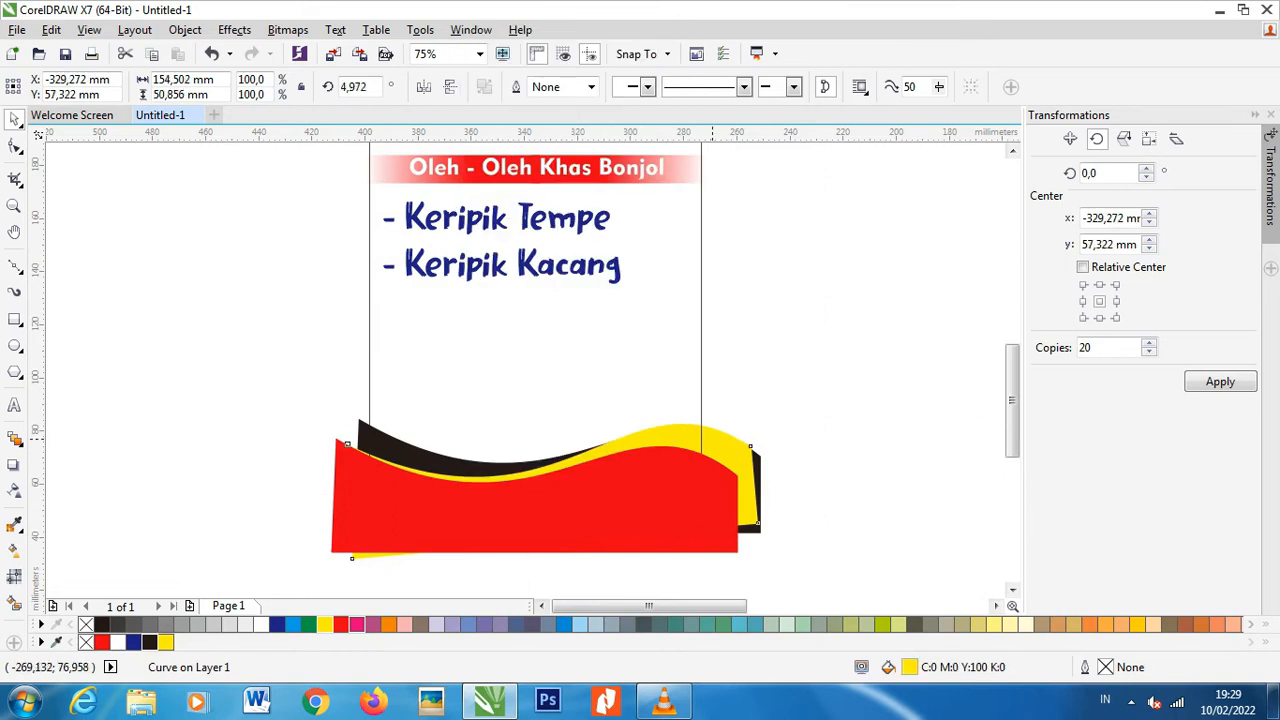
pyautogui.moveTo(765, 418); pyautogui.dragTo(759, 425)
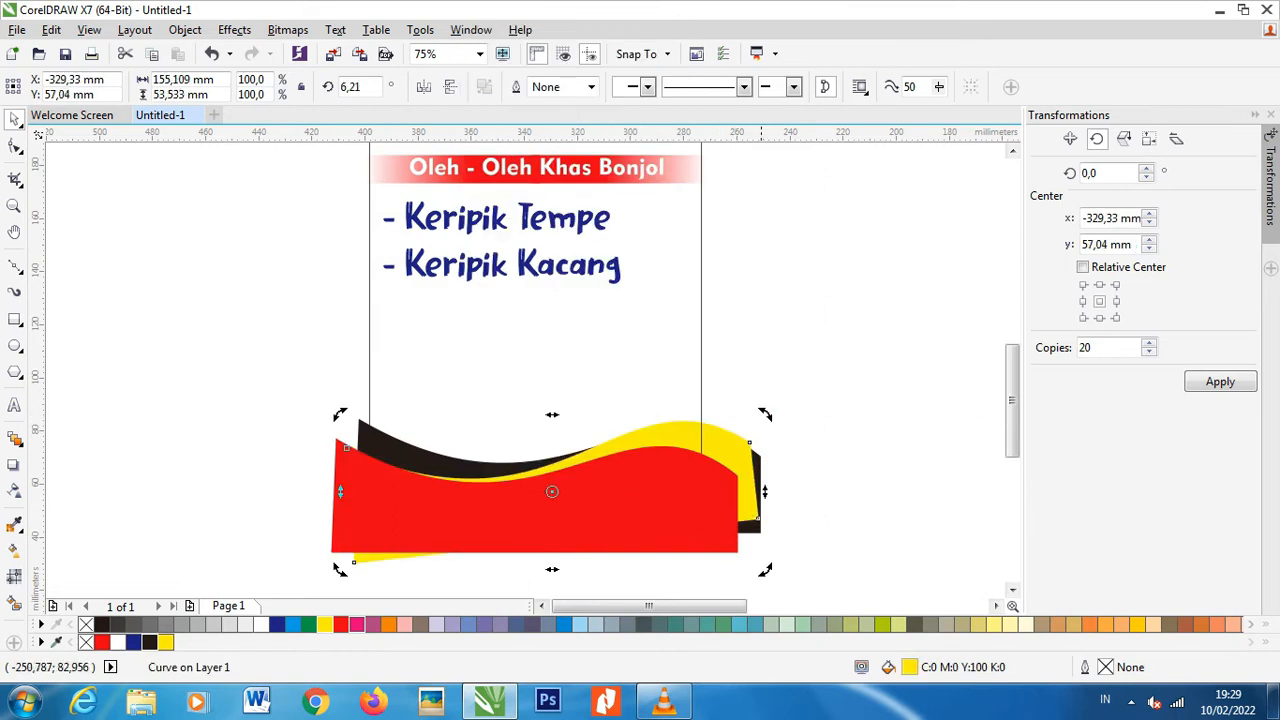
pyautogui.rightClick(644, 490)
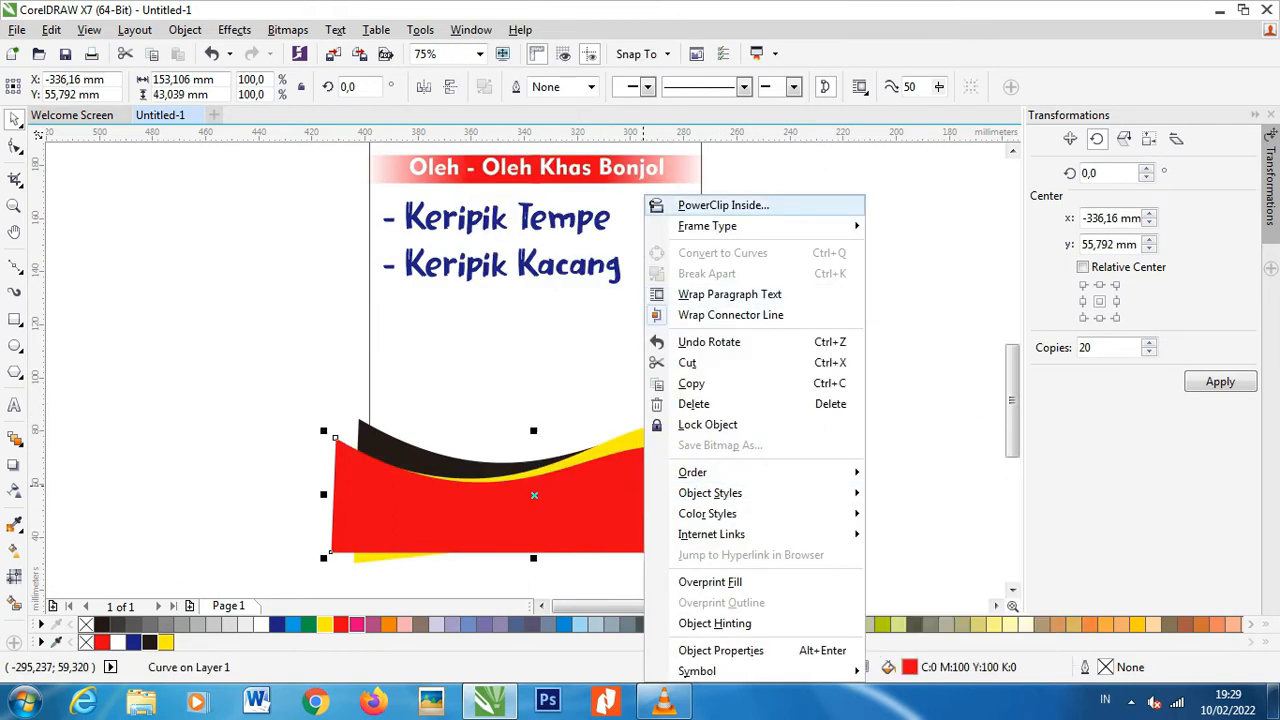
pyautogui.click(615, 432)
# - Move the address line below the frame and group the red, yellow and black waves
pyautogui.scroll(-1, 615, 433)
pyautogui.moveTo(654, 566); pyautogui.dragTo(519, 522)
pyautogui.moveTo(690, 528); pyautogui.dragTo(462, 430)
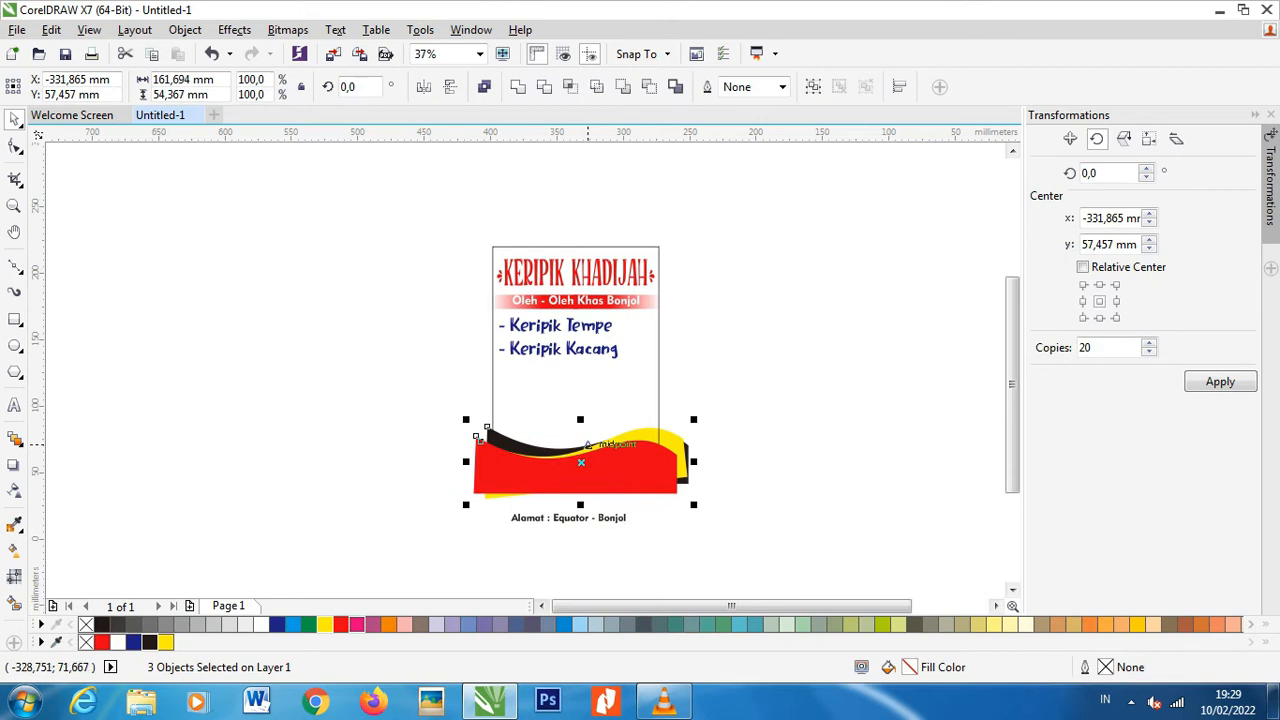
pyautogui.hotkey('ctrl', 'g')
# - PowerClip the wave group inside the label's outer frame
pyautogui.rightClick(642, 458)
pyautogui.click(708, 225)
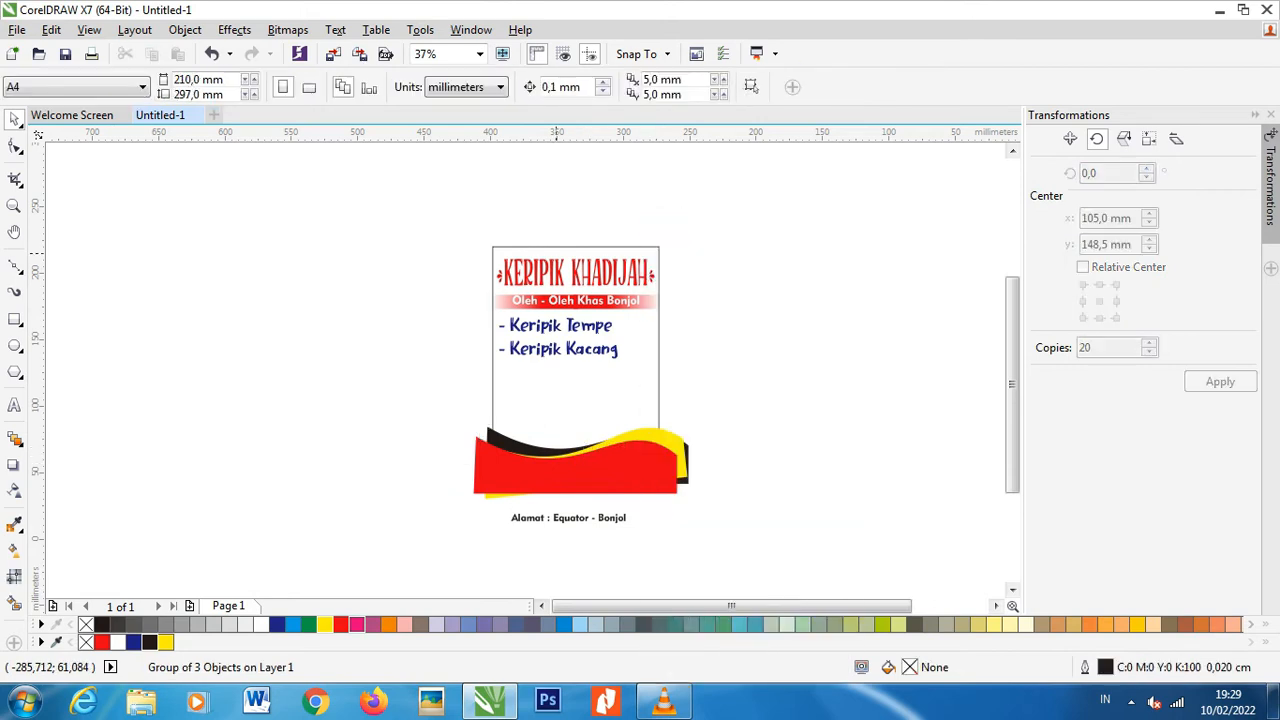
pyautogui.click(557, 246)
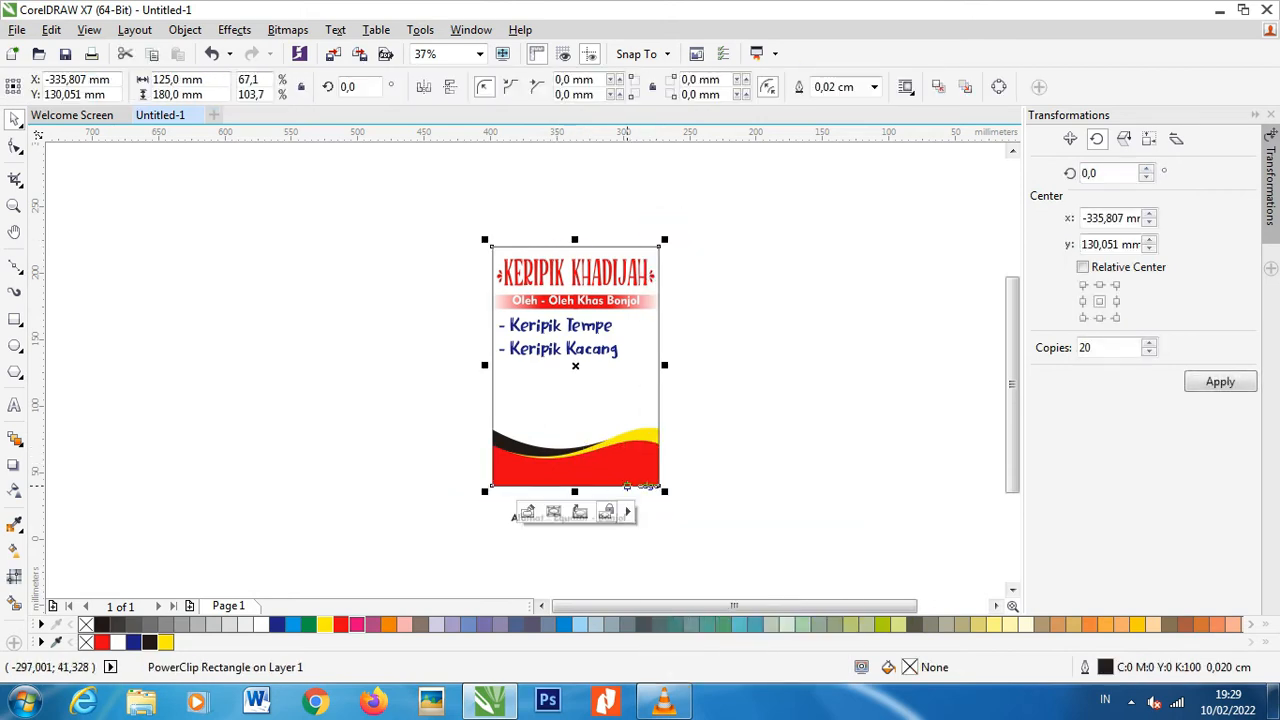
pyautogui.scroll(1, 627, 483)
pyautogui.rightClick(619, 460)
pyautogui.click(118, 417)
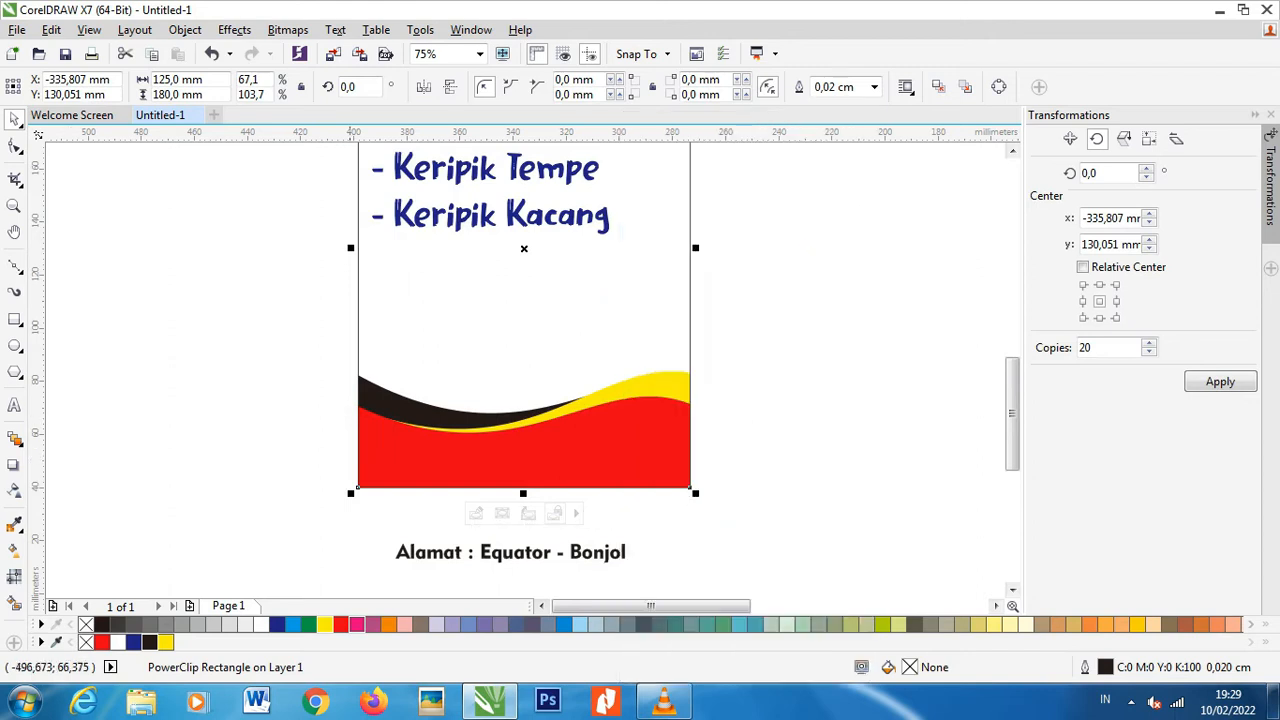
pyautogui.scroll(-1, 531, 425)
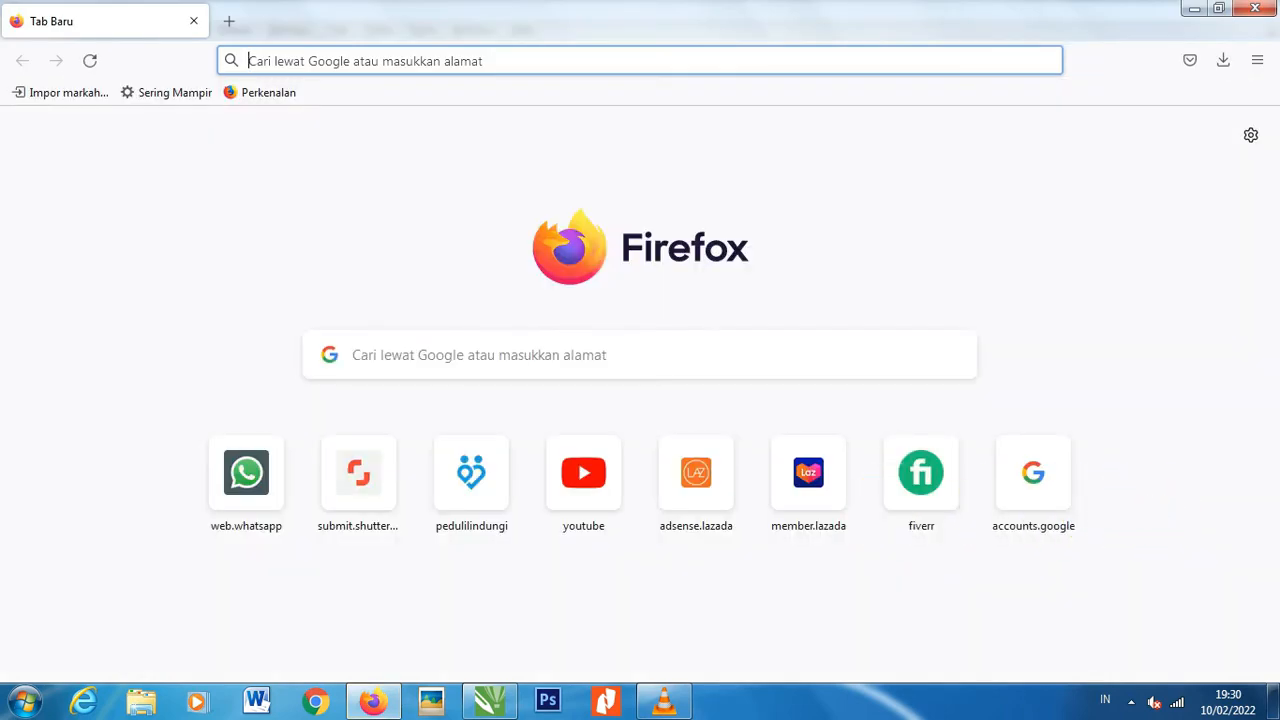
# - Search Google Images for "background hijau"
pyautogui.click(560, 355)
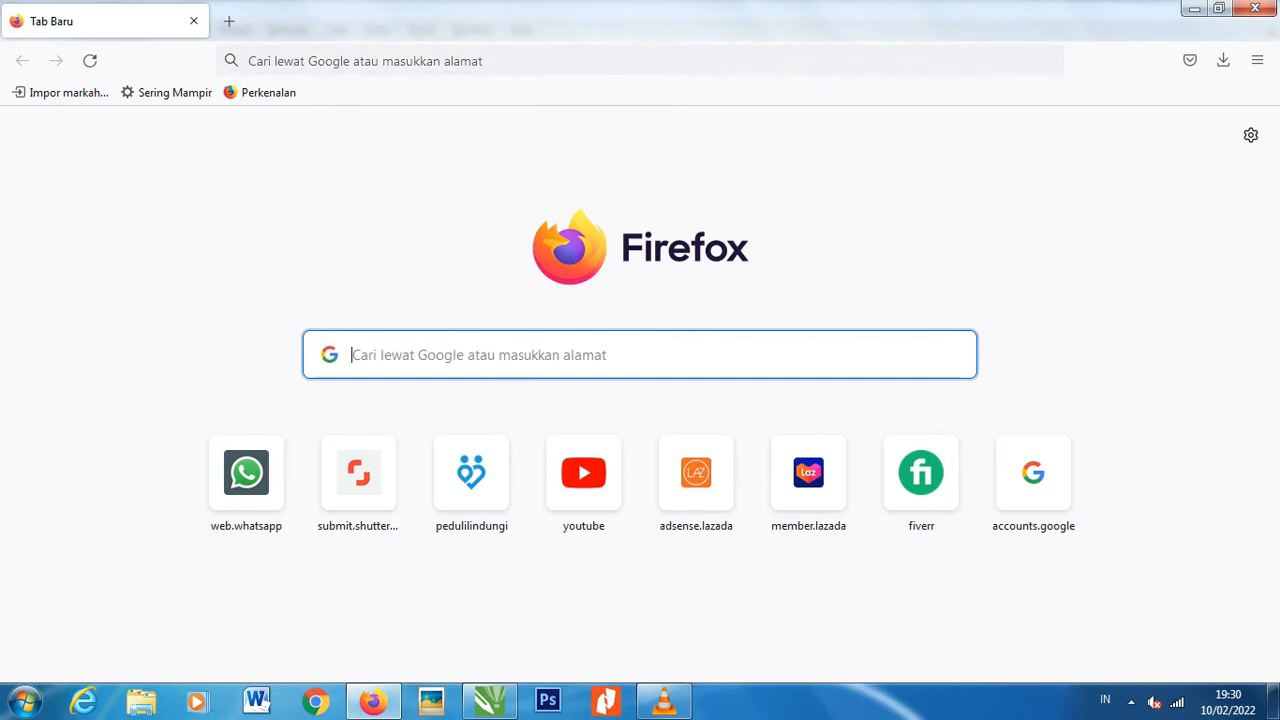
pyautogui.write('bacgroun')
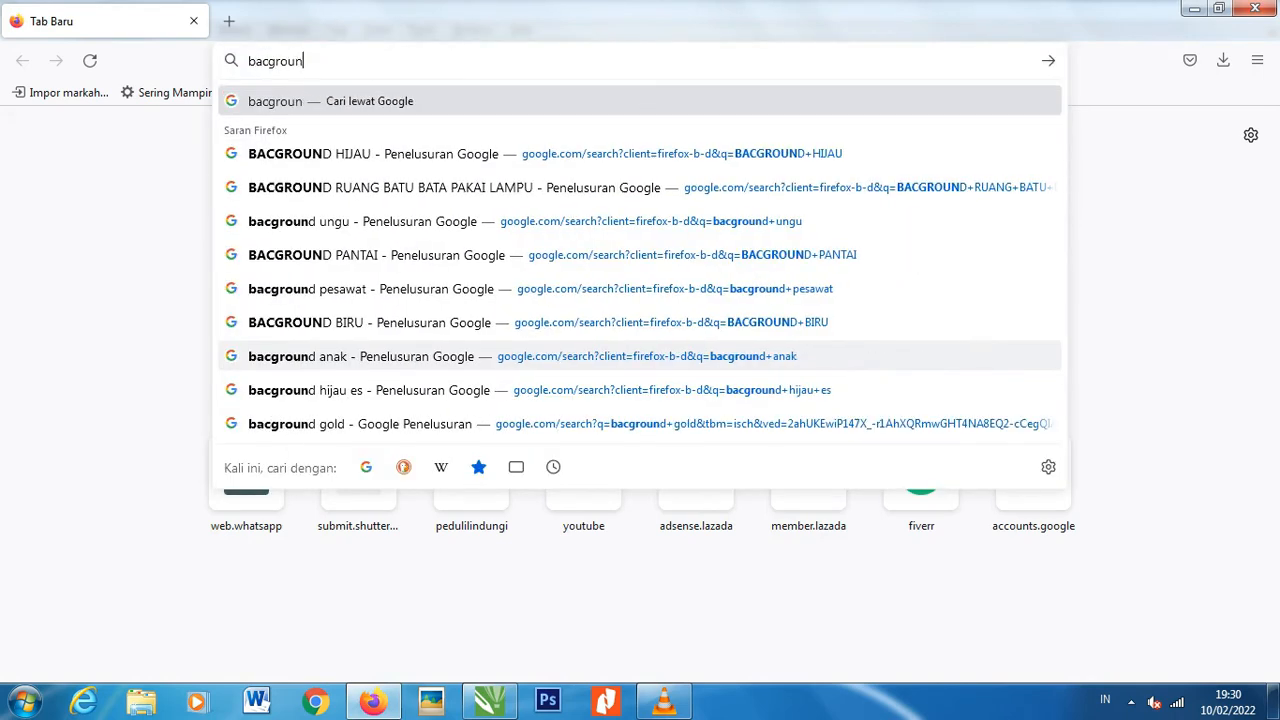
pyautogui.write('d hijau')
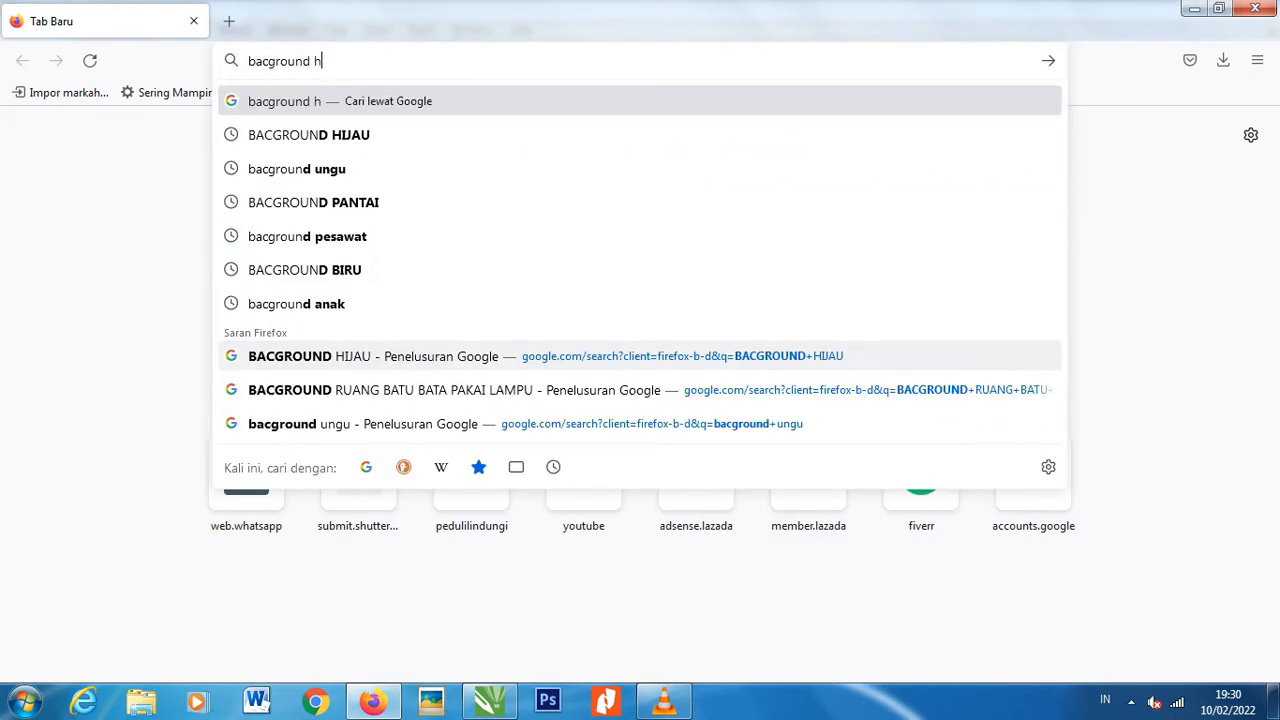
pyautogui.press('Return')
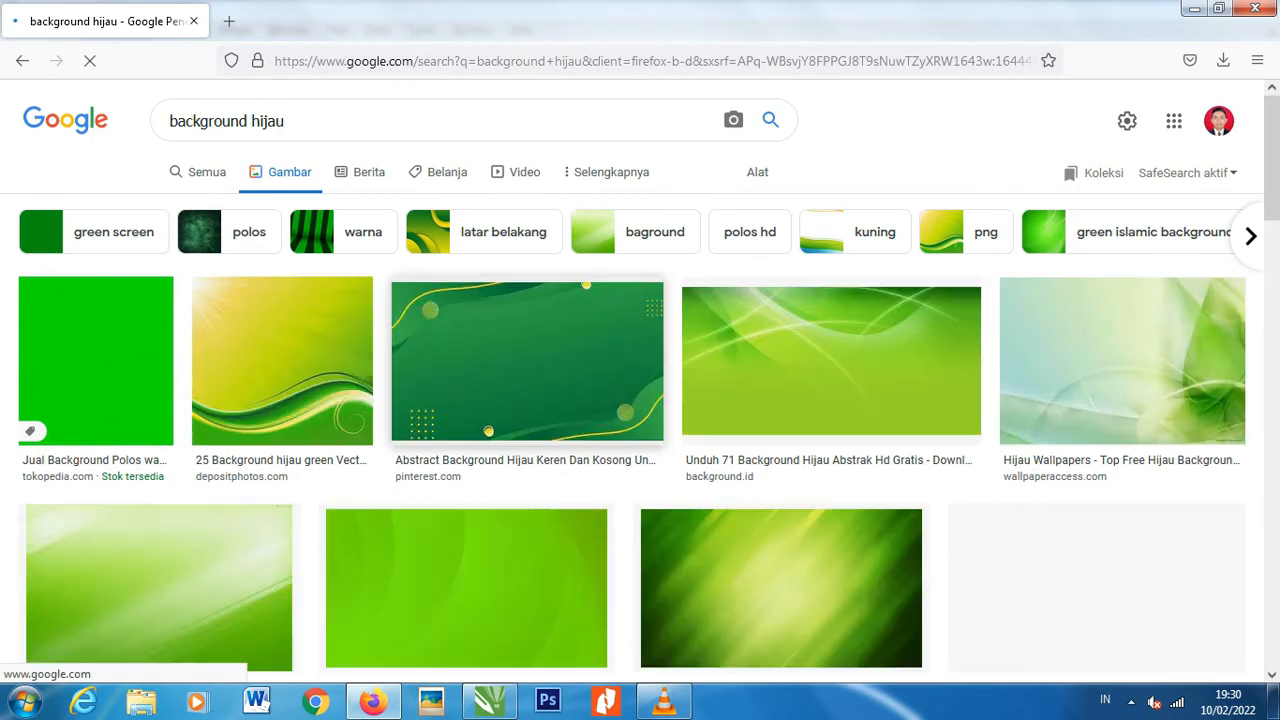
# - Pick the yellow-green background with white wave lines and bring it into the CorelDRAW document beside the label
pyautogui.scroll(-3, 520, 360)
pyautogui.scroll(-2, 470, 400)
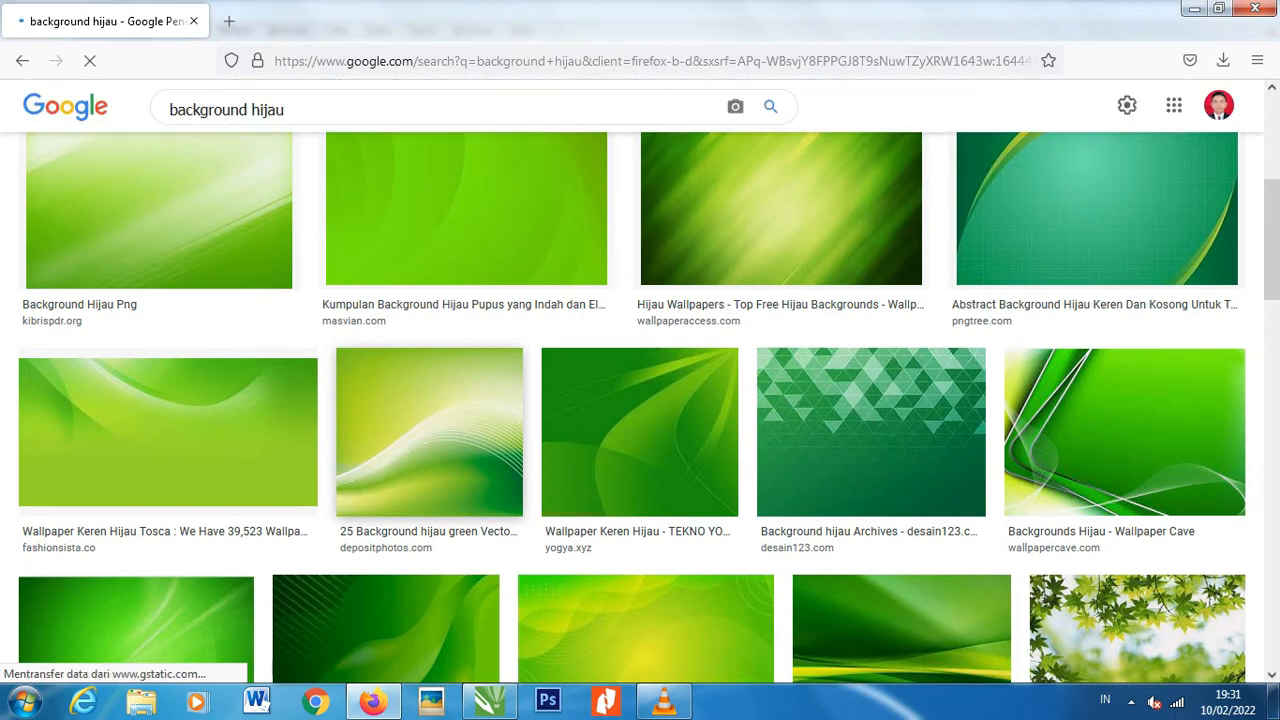
pyautogui.click(430, 392)
pyautogui.moveTo(860, 400); pyautogui.dragTo(816, 447)
# - PowerClip the green background bitmap inside the label's outer frame
pyautogui.rightClick(826, 447)
pyautogui.click(880, 164)
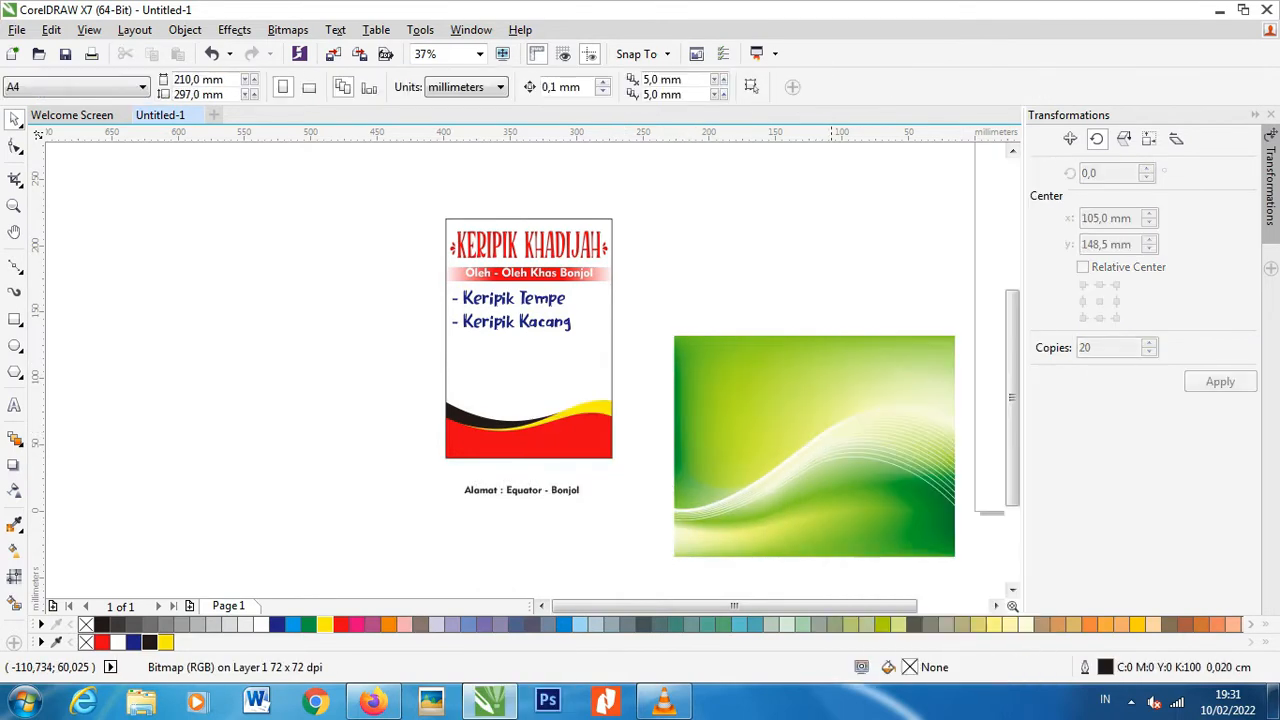
pyautogui.click(566, 217)
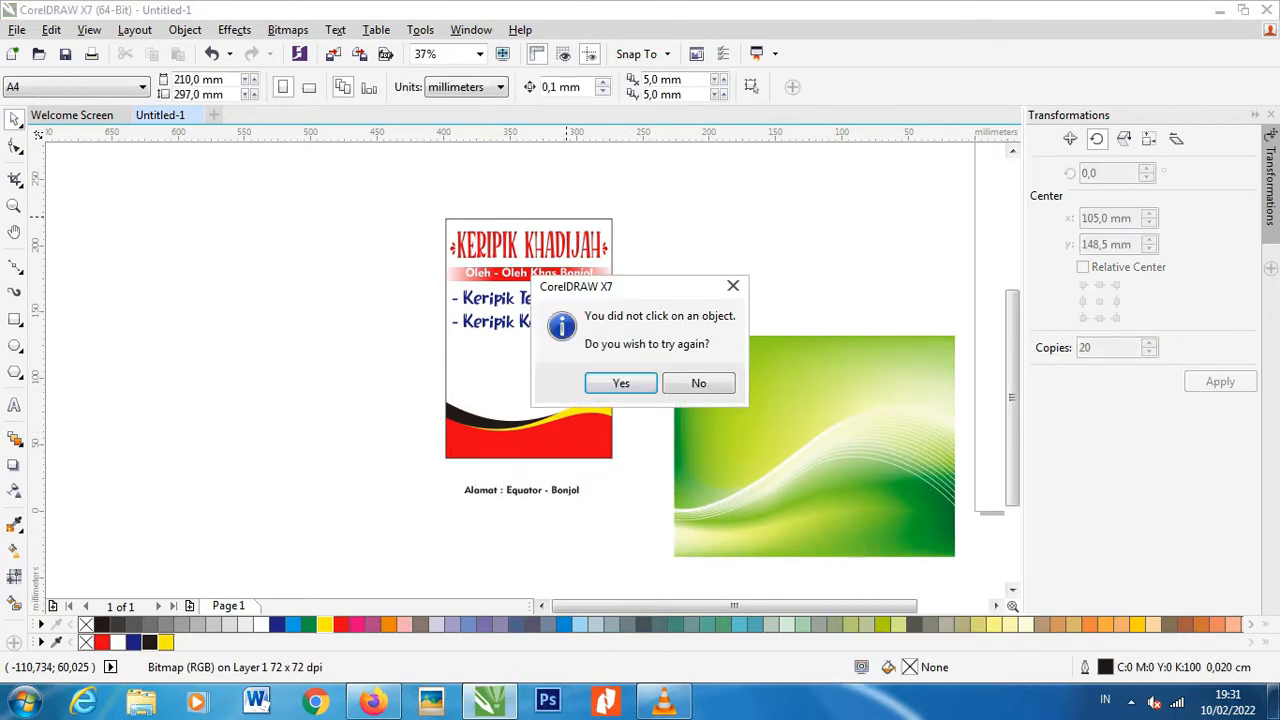
pyautogui.click(616, 382)
pyautogui.click(611, 380)
# - Edit the frame's PowerClip contents, moving the green background up about 14 mm to cover the frame's upper edge and sending it behind the waves
pyautogui.rightClick(528, 380)
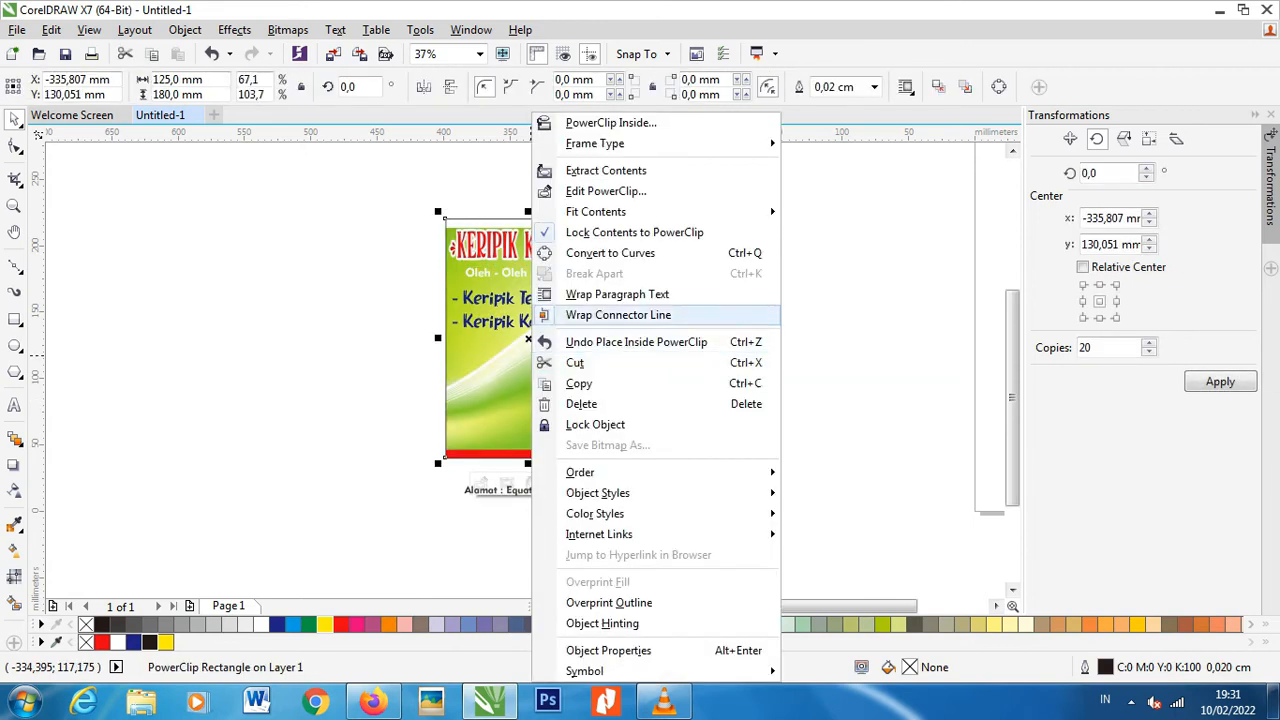
pyautogui.click(550, 191)
pyautogui.moveTo(551, 373); pyautogui.dragTo(553, 352)
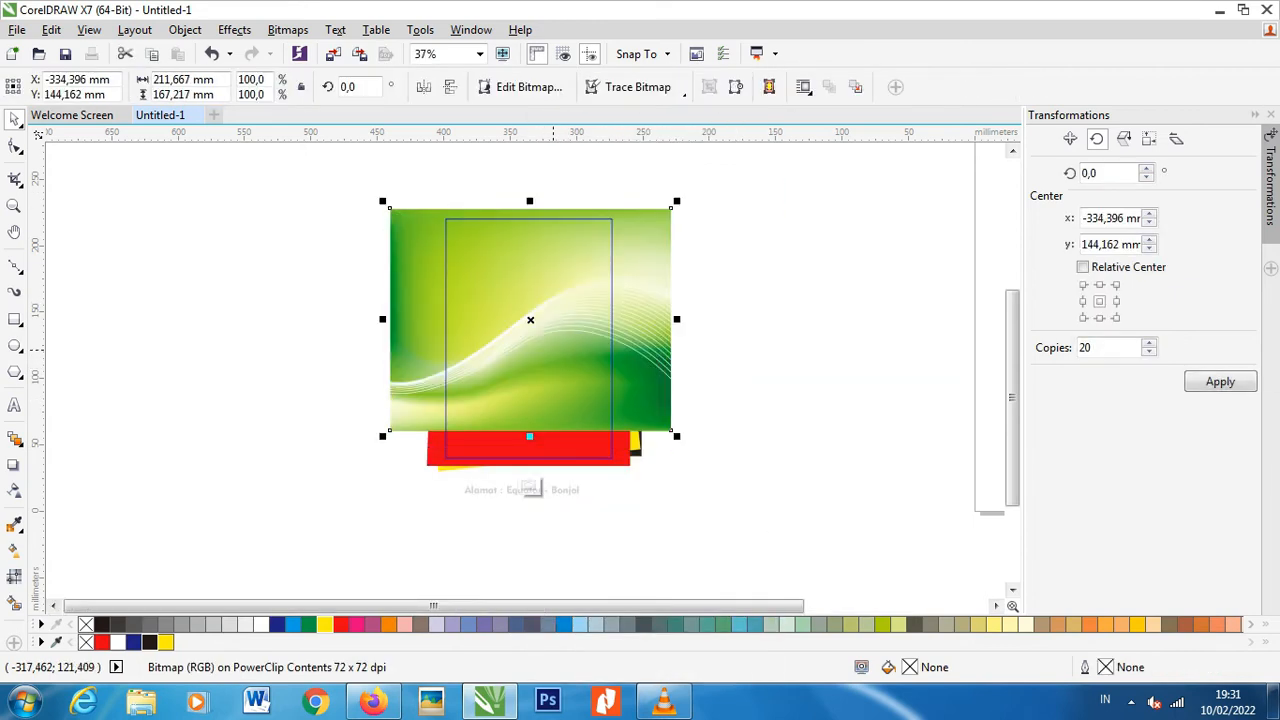
pyautogui.hotkey('shift', 'pagedown')
pyautogui.rightClick(557, 490)
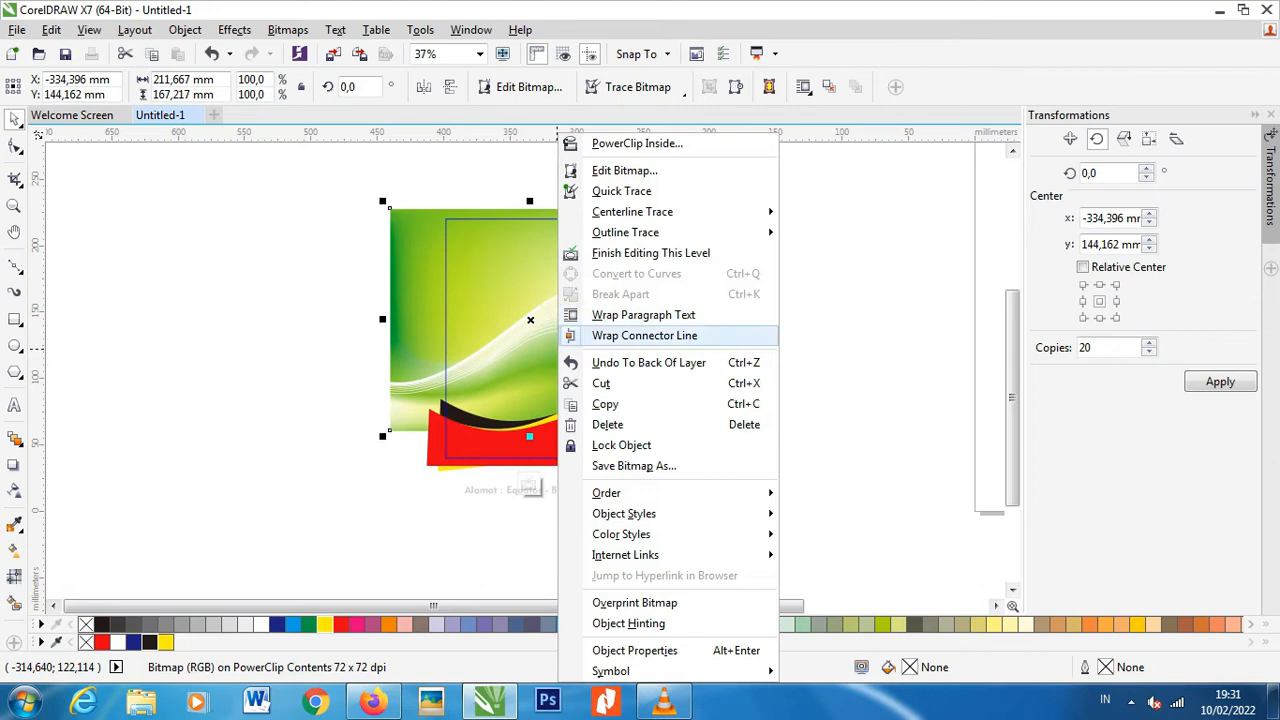
pyautogui.click(610, 253)
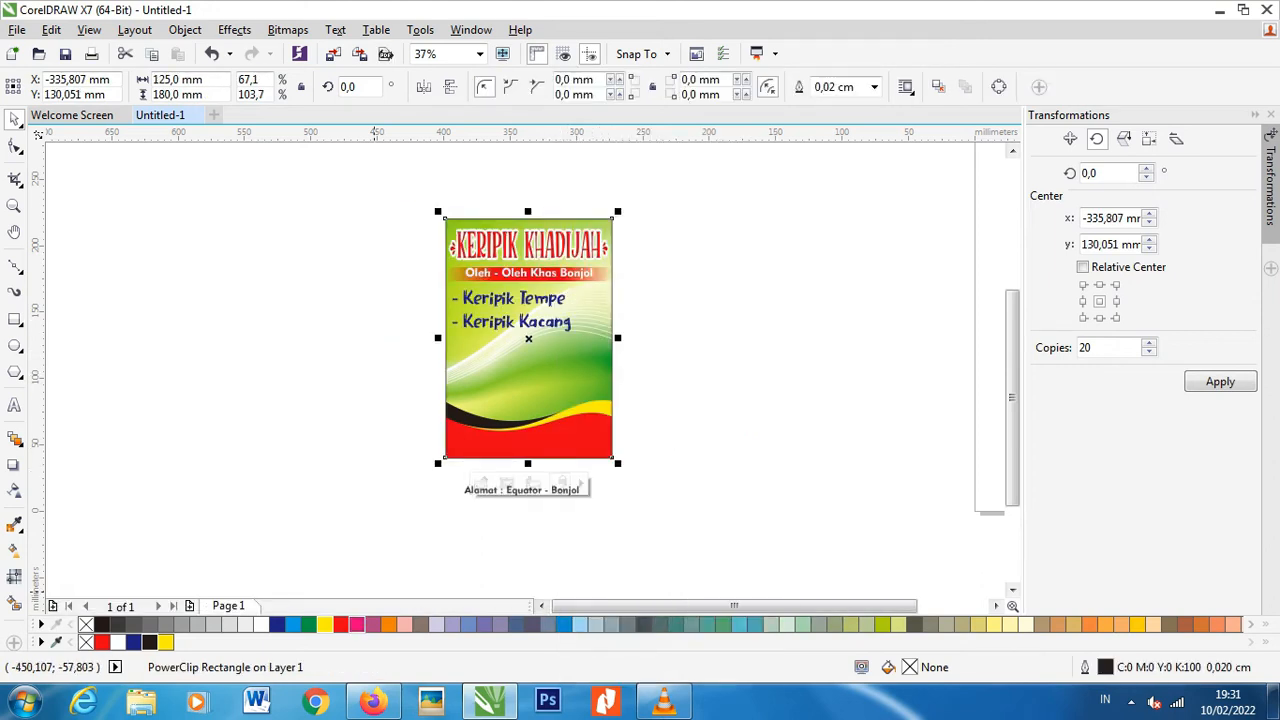
# - Switch to Firefox and search for images of "rumah gadang"
pyautogui.click(372, 703)
pyautogui.moveTo(285, 109); pyautogui.dragTo(150, 109)
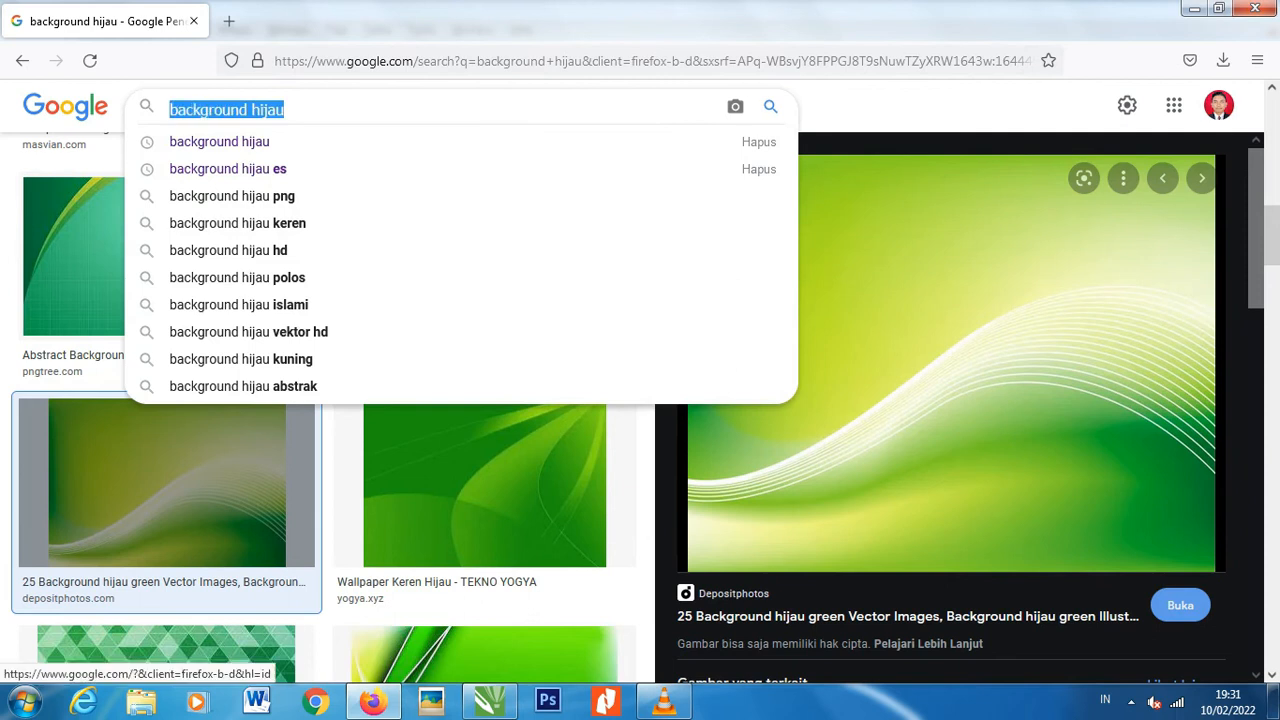
pyautogui.write('rumah')
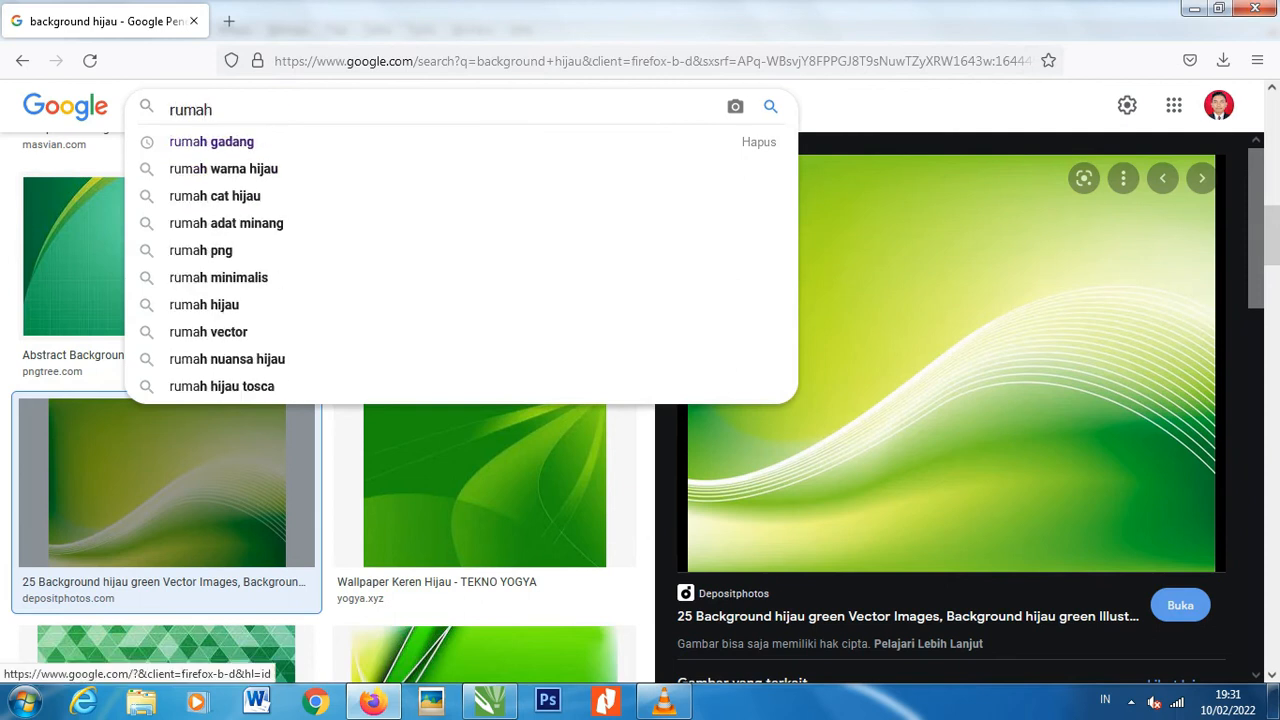
pyautogui.press('Down')
pyautogui.press('Return')
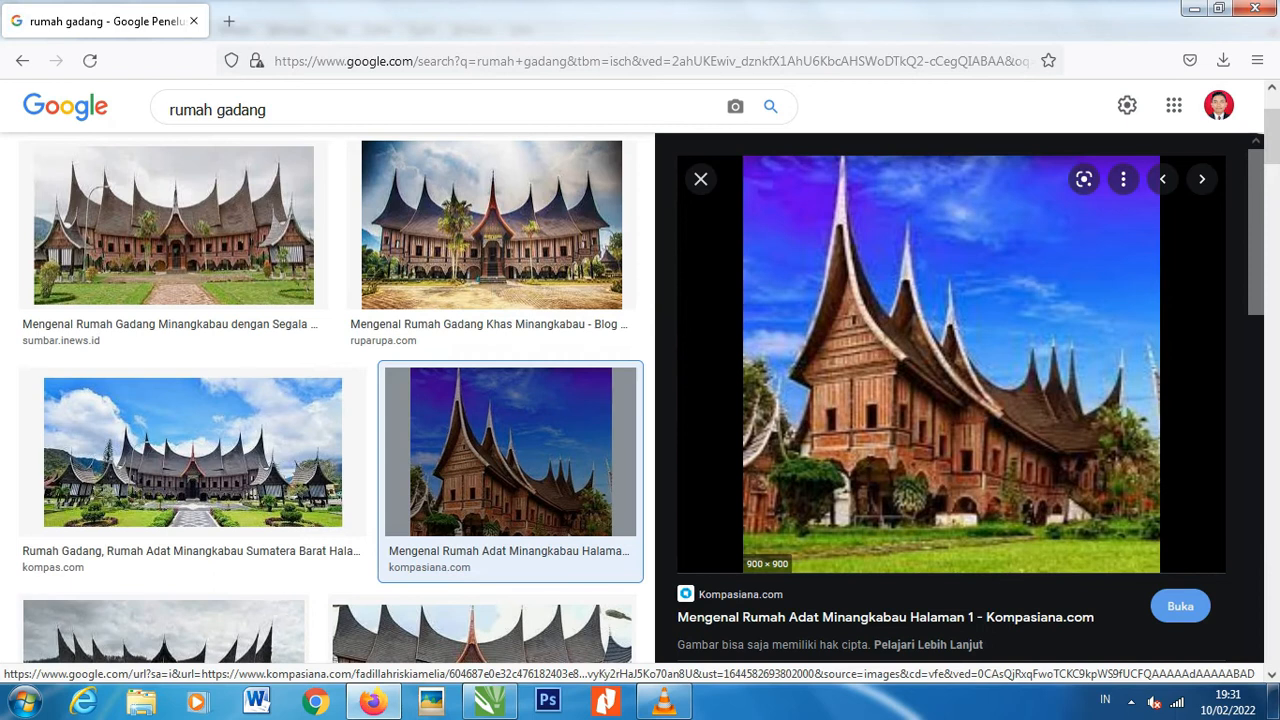
# - Bring the Kompasiana photo of the traditional house under a blue sky into the CorelDRAW document, placing it beside the label
pyautogui.scroll(-4, 951, 400)
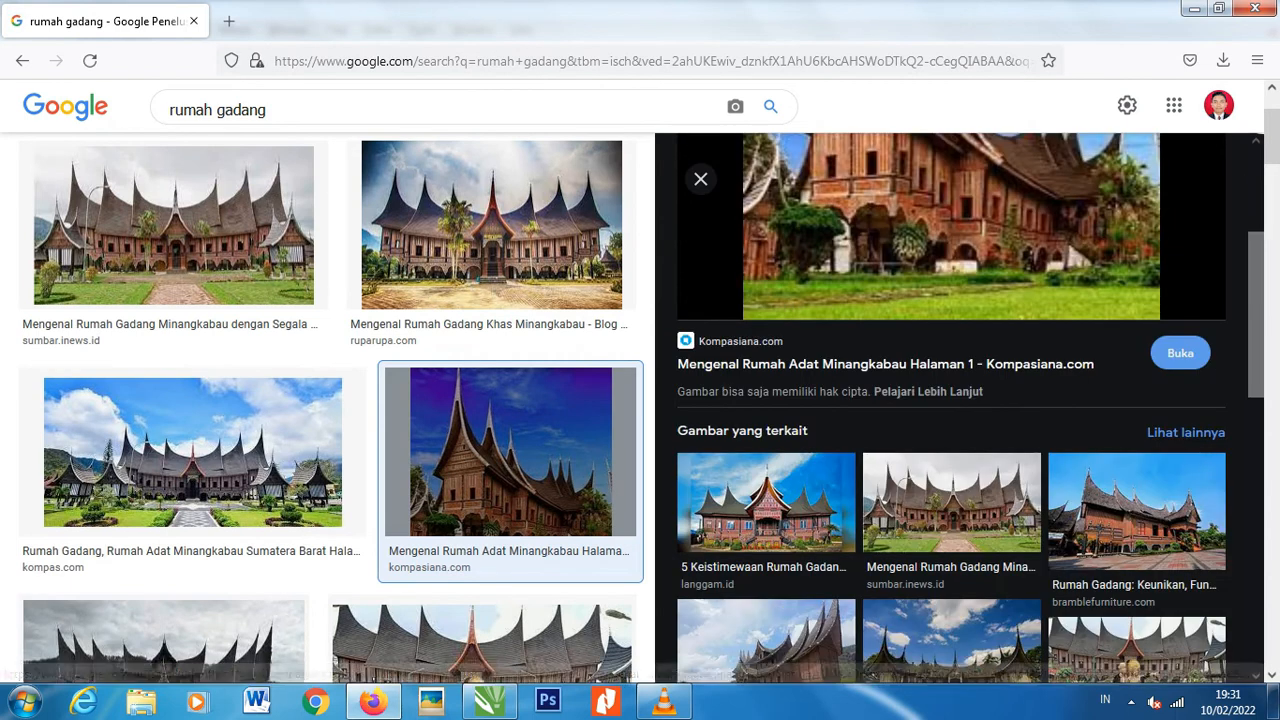
pyautogui.scroll(4, 951, 400)
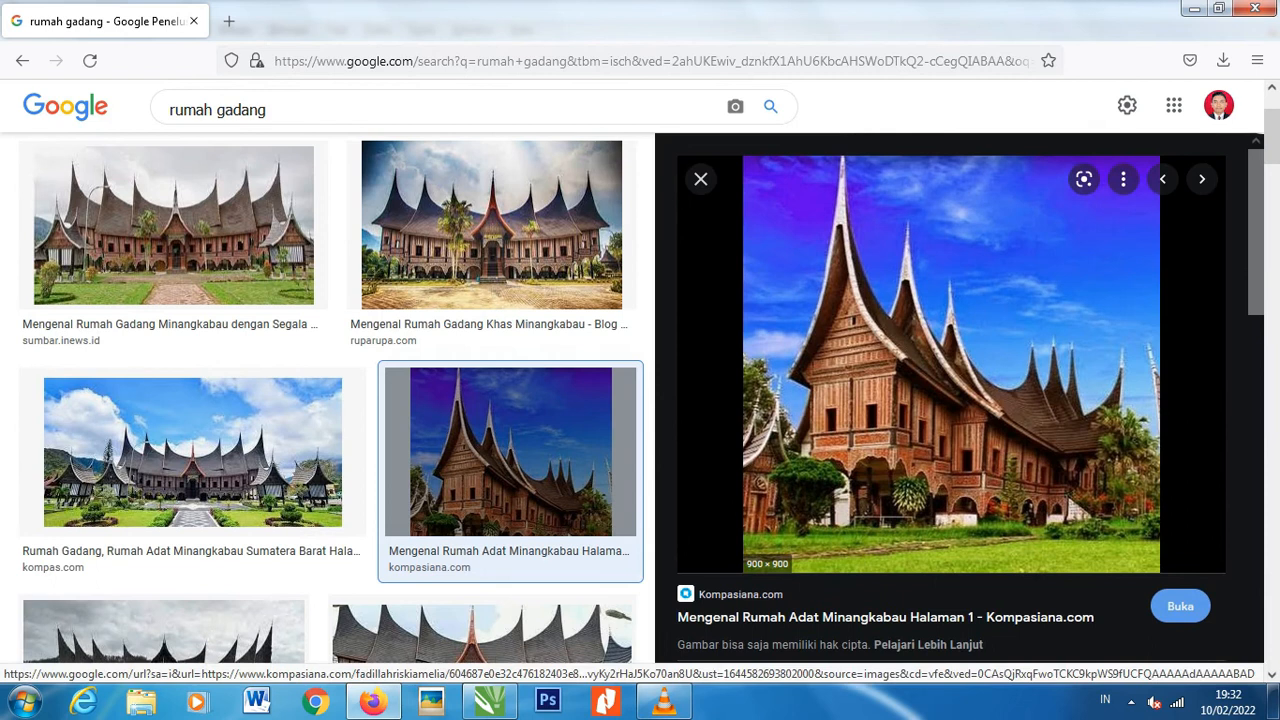
pyautogui.moveTo(950, 360); pyautogui.dragTo(480, 210)
pyautogui.scroll(-1, 684, 397)
pyautogui.moveTo(690, 397); pyautogui.dragTo(763, 394)
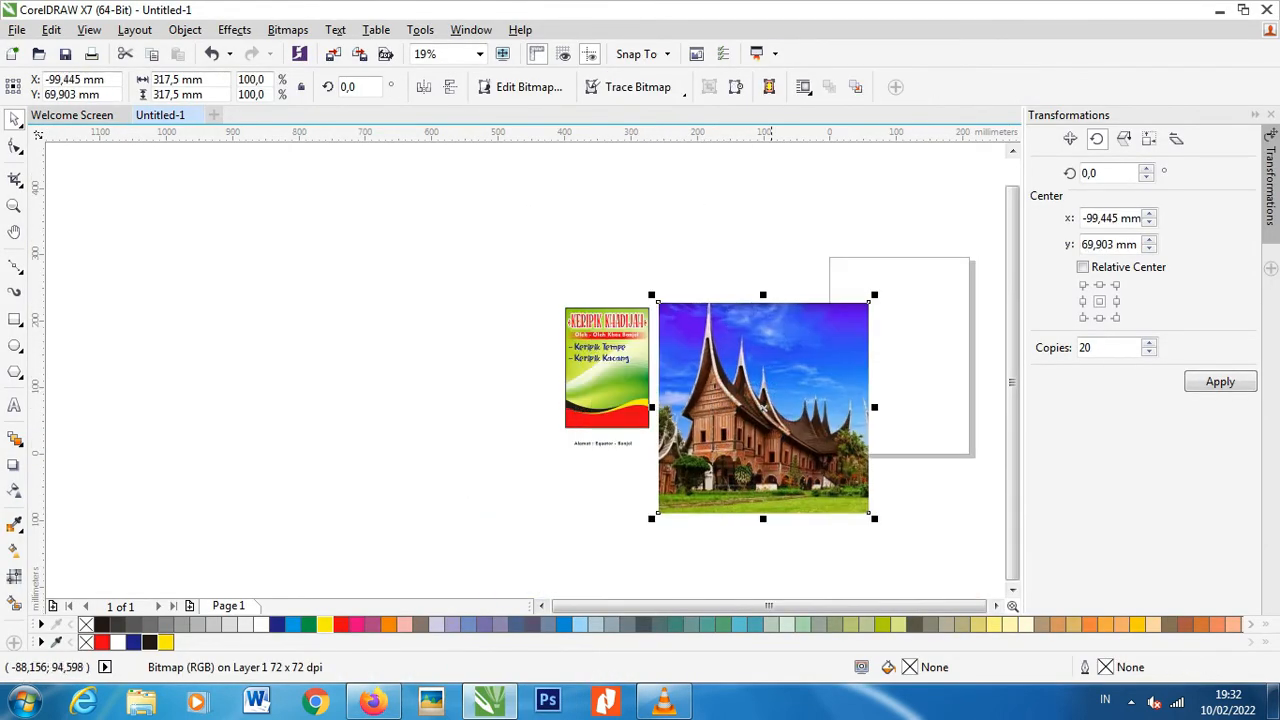
# - Mirror the house photo horizontally and scale it down to about 144 mm square
pyautogui.click(424, 87)
pyautogui.moveTo(874, 518); pyautogui.dragTo(716, 406)
pyautogui.scroll(1, 714, 399)
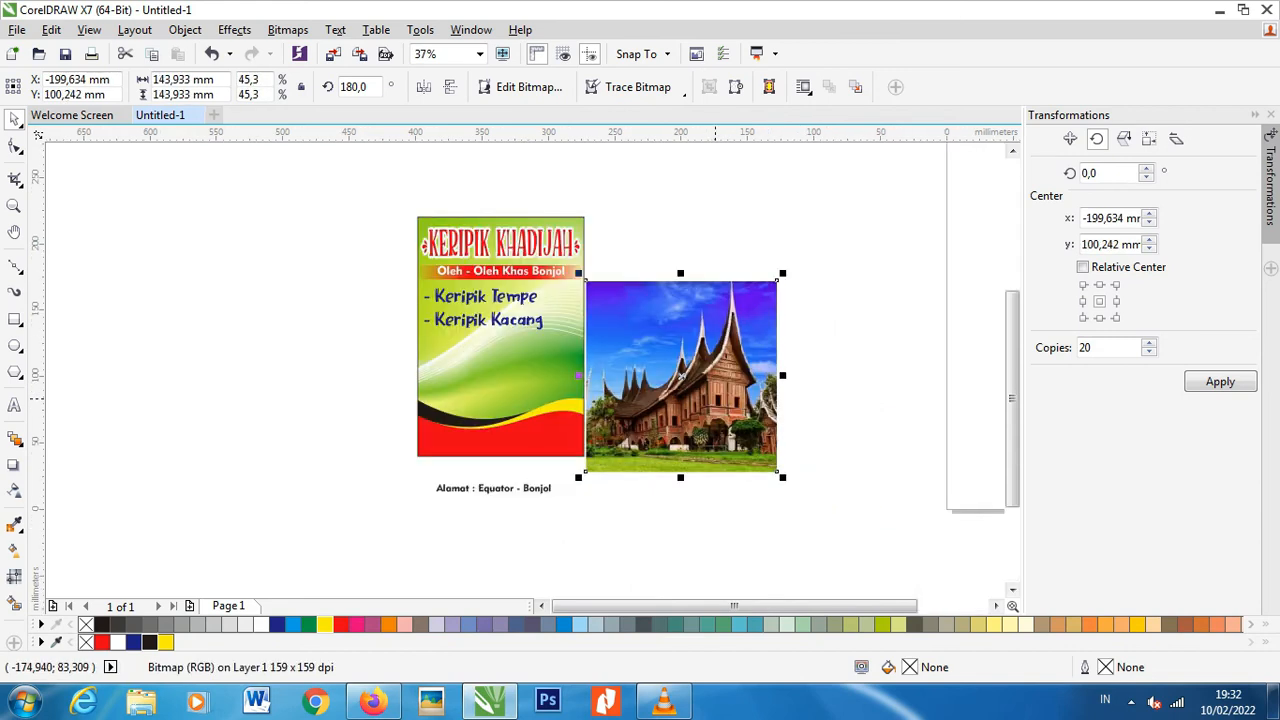
# - PowerClip the mirrored house photo inside the label's outer frame
pyautogui.rightClick(715, 398)
pyautogui.click(775, 164)
pyautogui.click(500, 358)
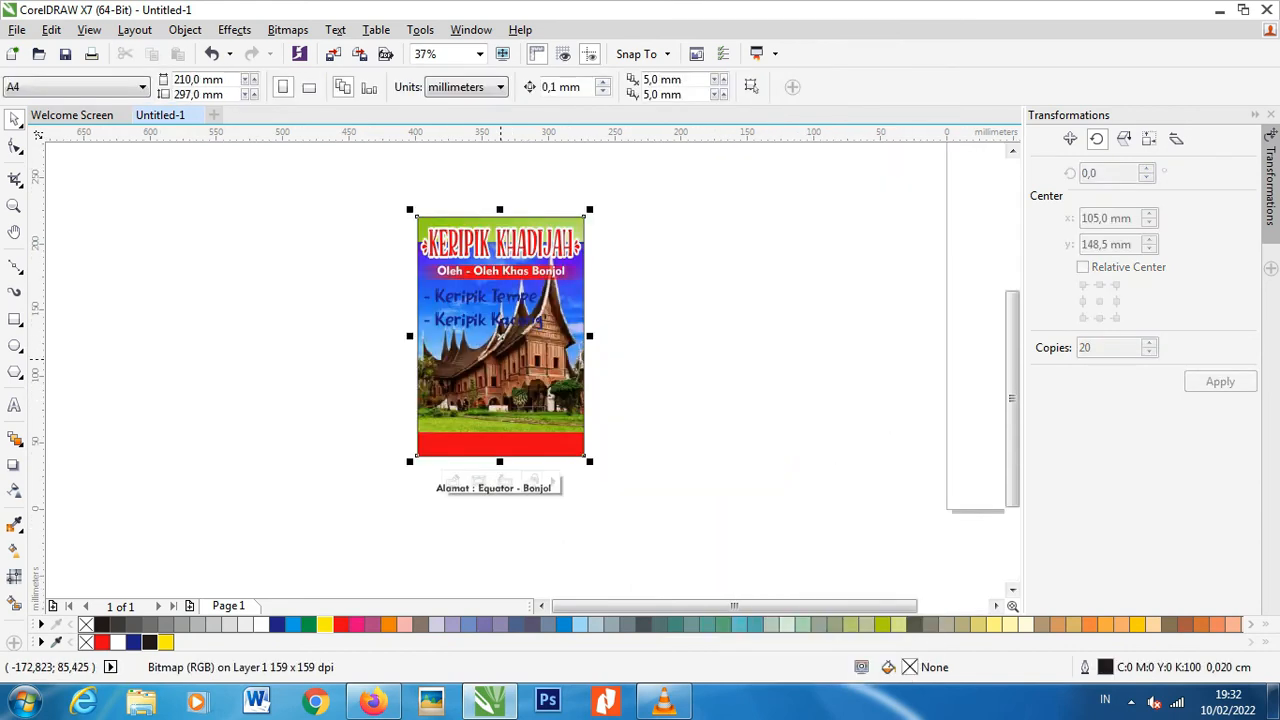
# - Edit the frame's PowerClip contents and reorder them so the house photo sits behind the waves and in front of the green background
pyautogui.rightClick(528, 235)
pyautogui.click(560, 189)
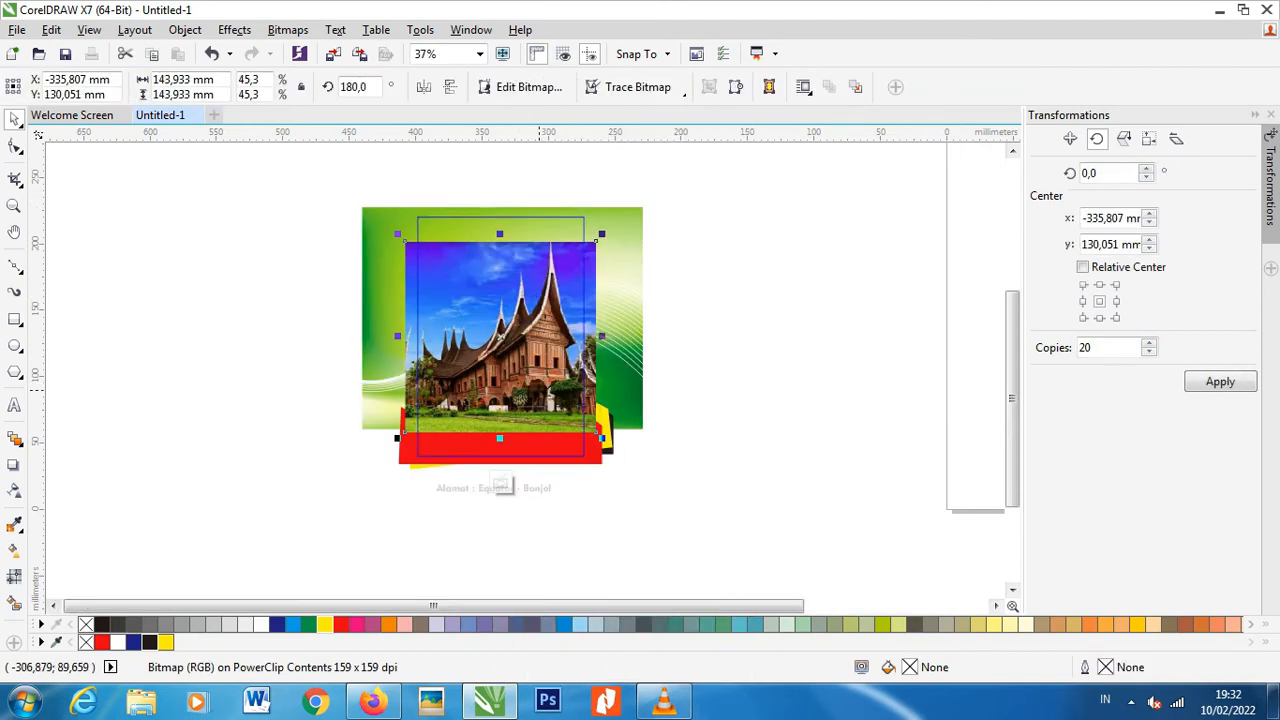
pyautogui.hotkey('shift', 'pagedown')
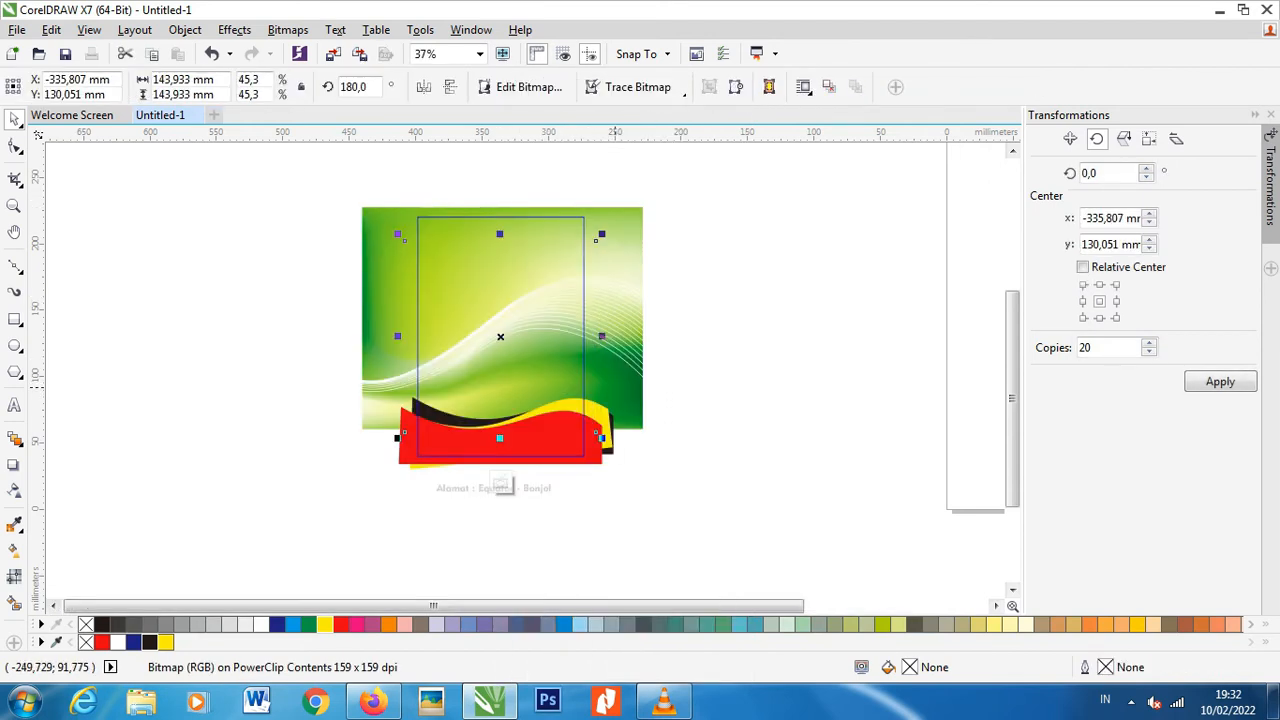
pyautogui.click(615, 387)
pyautogui.hotkey('shift', 'pagedown')
pyautogui.click(544, 325)
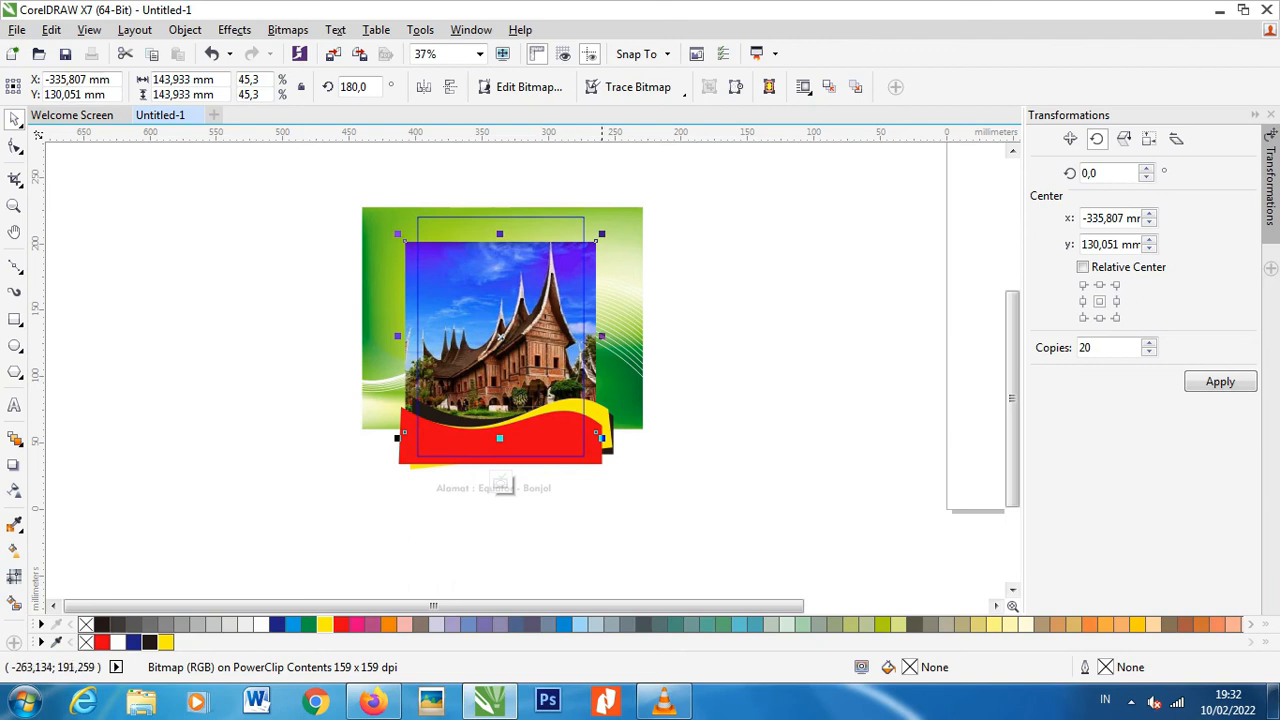
# - Resize the house photo to about 130 mm square and position it across the lower part of the frame
pyautogui.moveTo(602, 234); pyautogui.dragTo(529, 307)
pyautogui.moveTo(480, 379); pyautogui.dragTo(515, 384)
pyautogui.moveTo(563, 308); pyautogui.dragTo(591, 285)
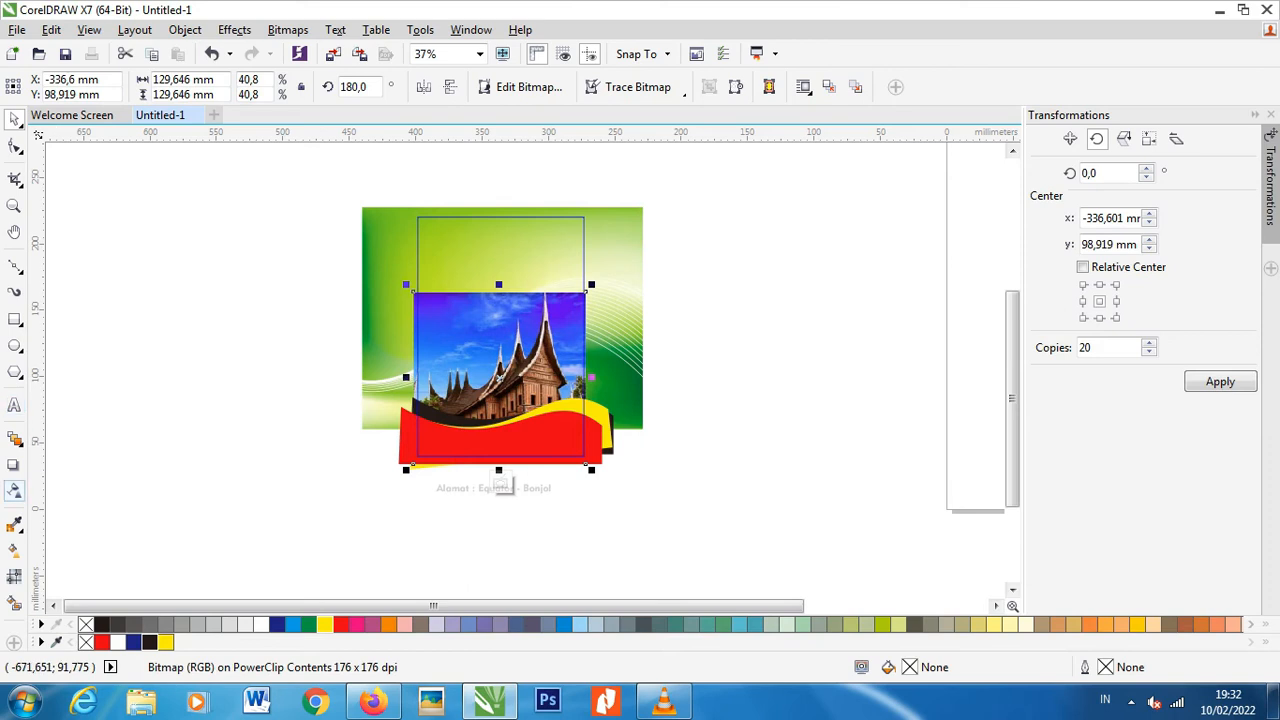
# - Apply a linear transparency to the house photo so its sky fades out upward into the green background
pyautogui.click(14, 491)
pyautogui.moveTo(510, 367); pyautogui.dragTo(509, 291)
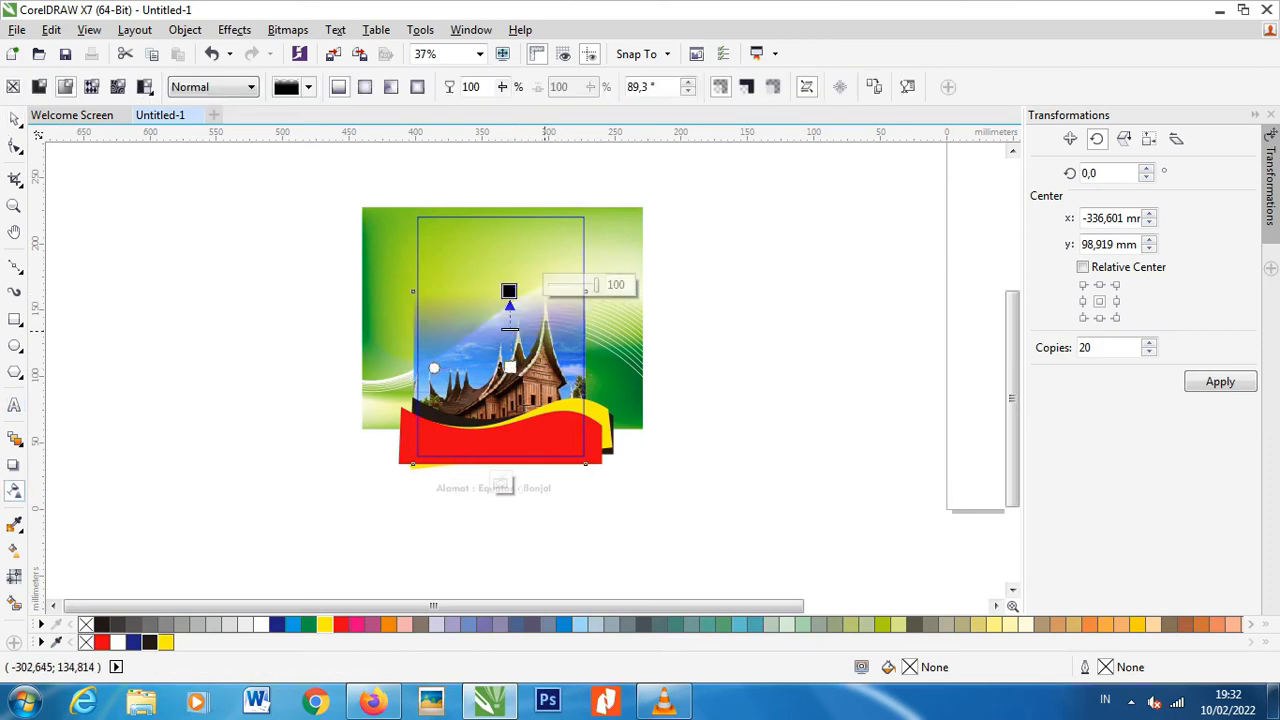
pyautogui.press('space')
# - Move the faded house photo up so the building stands above the waves, and finish editing the PowerClip
pyautogui.moveTo(542, 374); pyautogui.dragTo(542, 361)
pyautogui.moveTo(543, 382); pyautogui.dragTo(545, 375)
pyautogui.click(543, 366)
pyautogui.rightClick(543, 366)
pyautogui.click(622, 252)
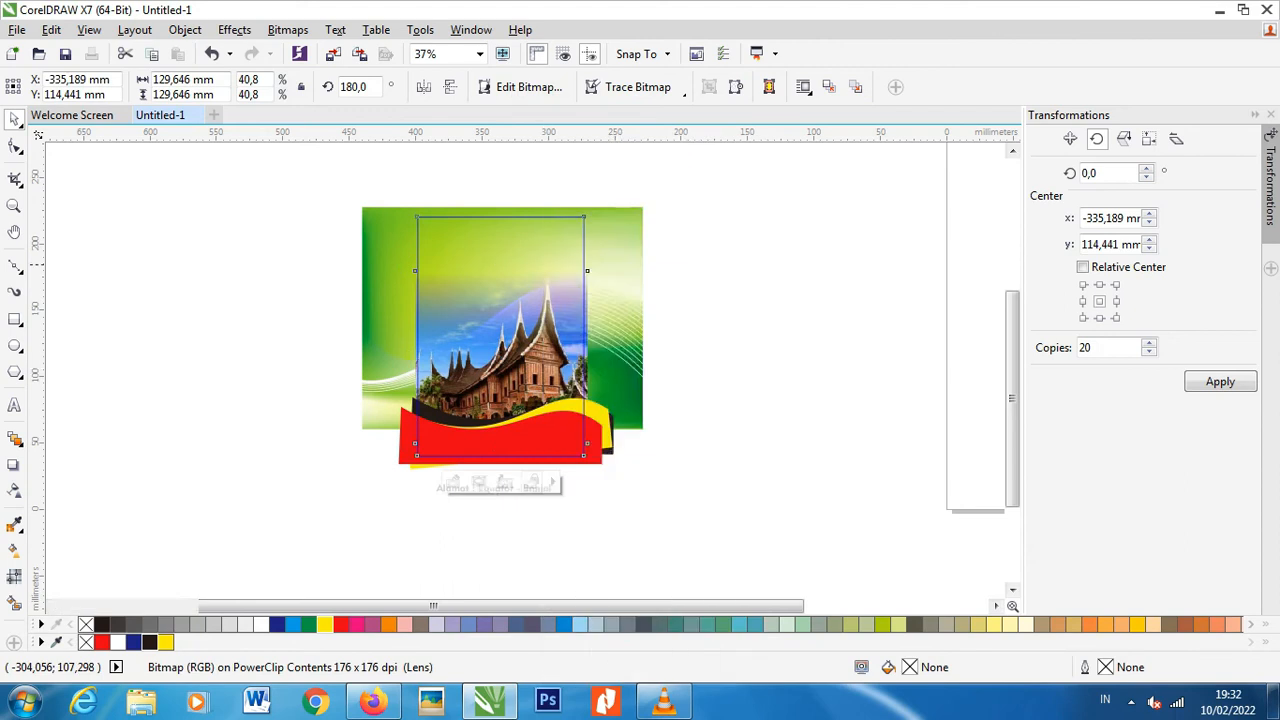
# - Reopen the label's PowerClip contents, select the house photo and finish editing the PowerClip
pyautogui.click(676, 370)
pyautogui.click(532, 365)
pyautogui.rightClick(532, 365)
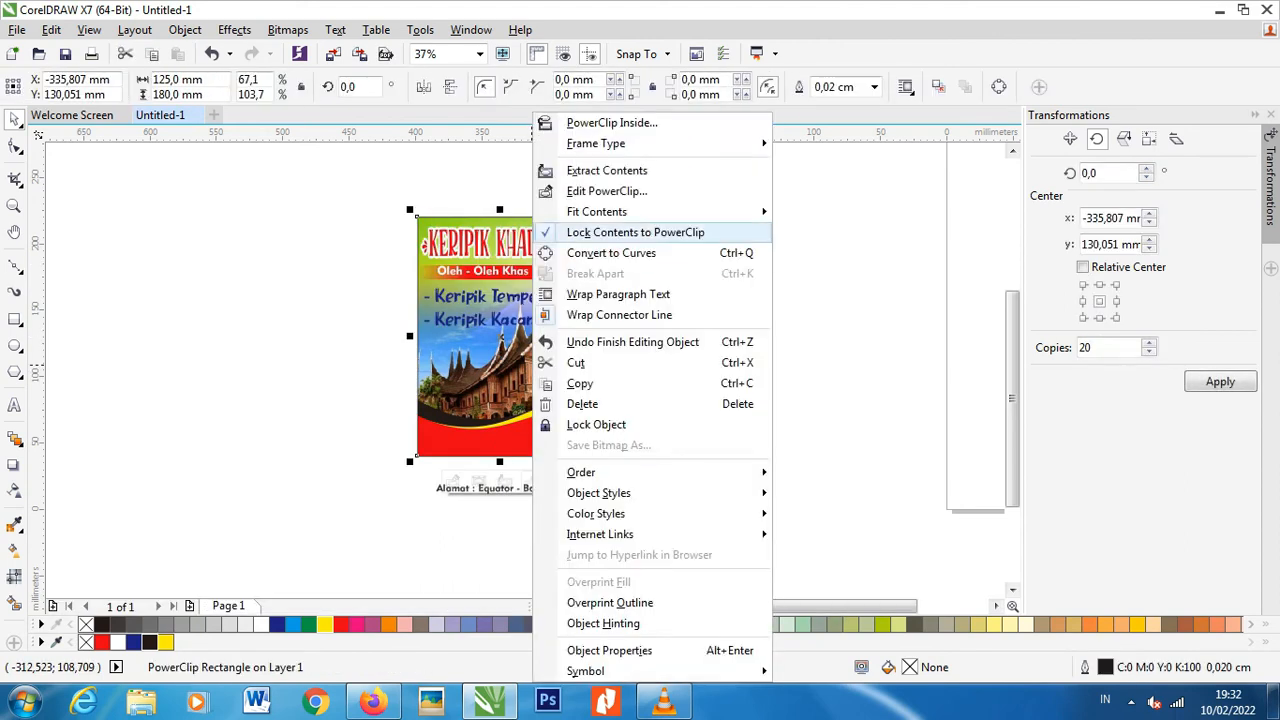
pyautogui.click(606, 191)
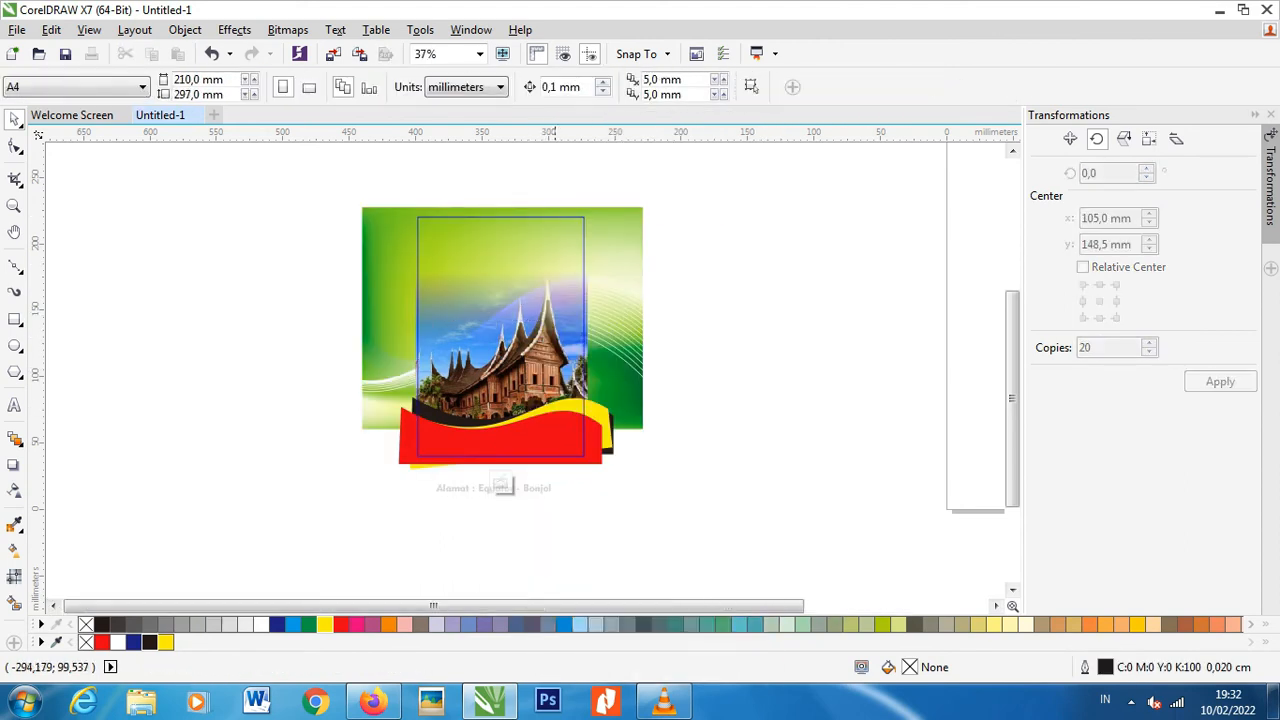
pyautogui.click(541, 335)
pyautogui.rightClick(541, 335)
pyautogui.click(633, 254)
pyautogui.click(648, 302)
pyautogui.click(501, 393)
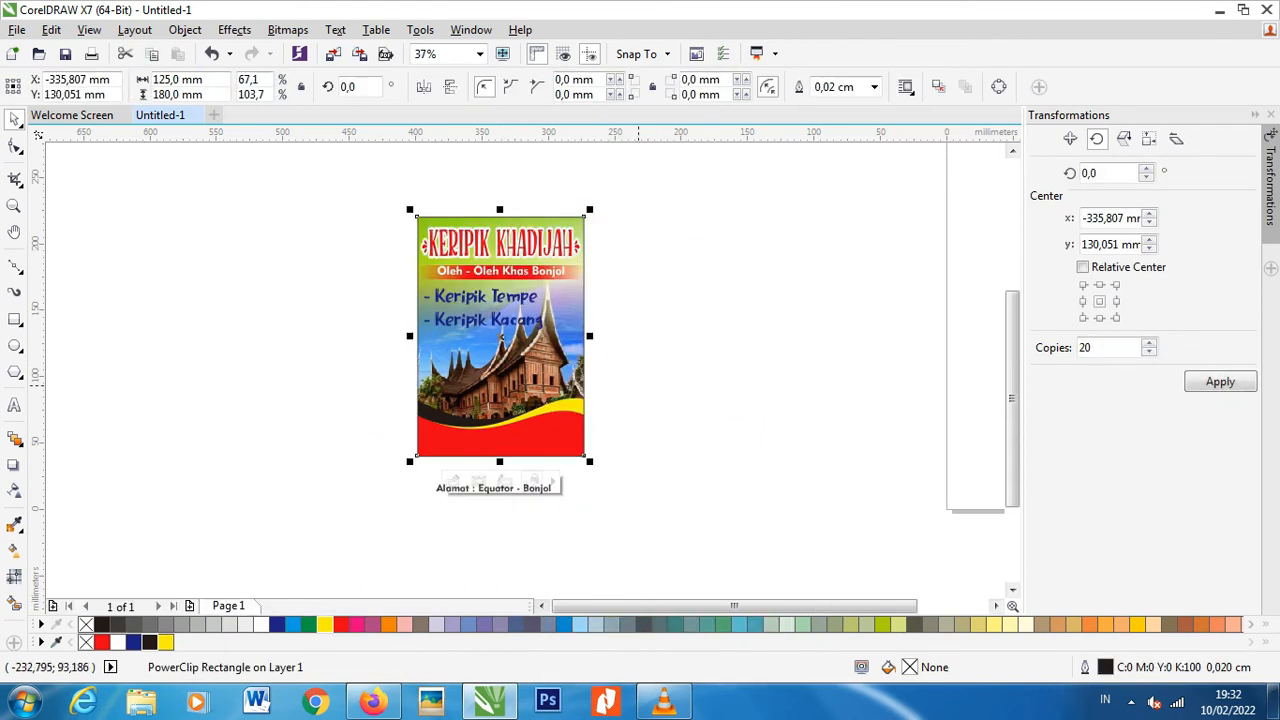
# - Give the product list text a white 0.15 cm outline with rounded corners, behind the fill and scaling with the object
pyautogui.click(510, 320)
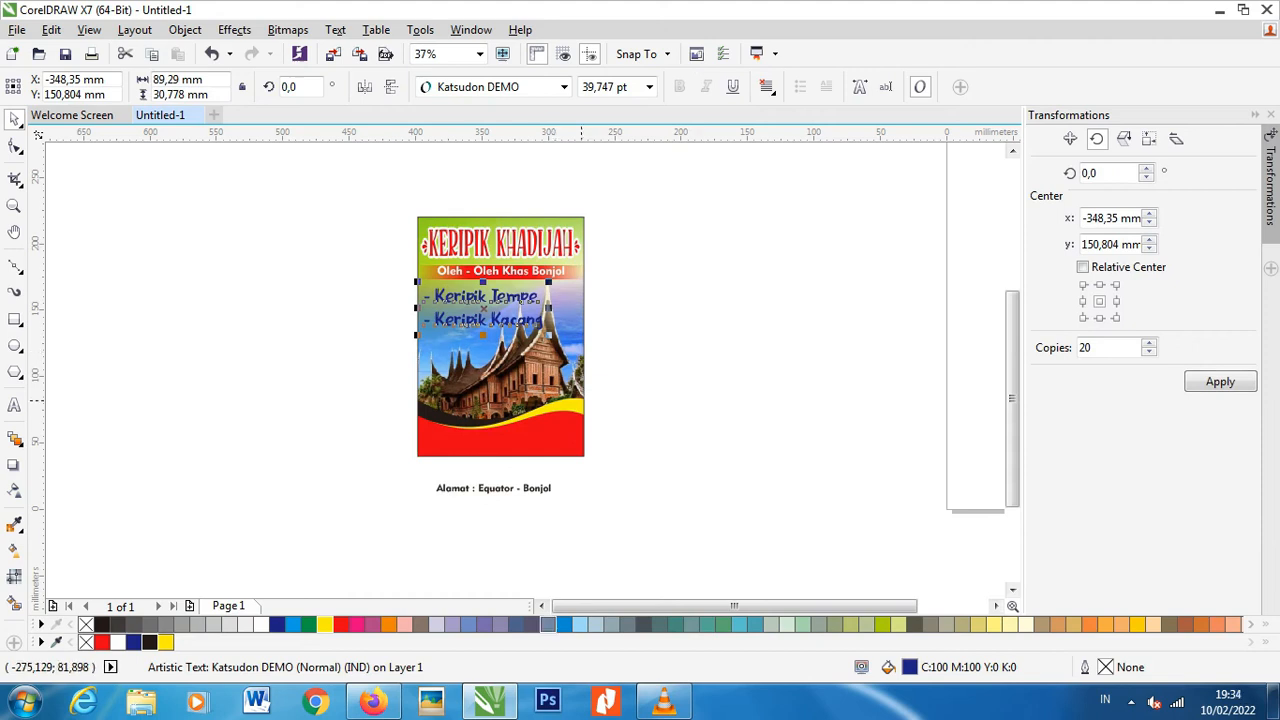
pyautogui.press('F12')
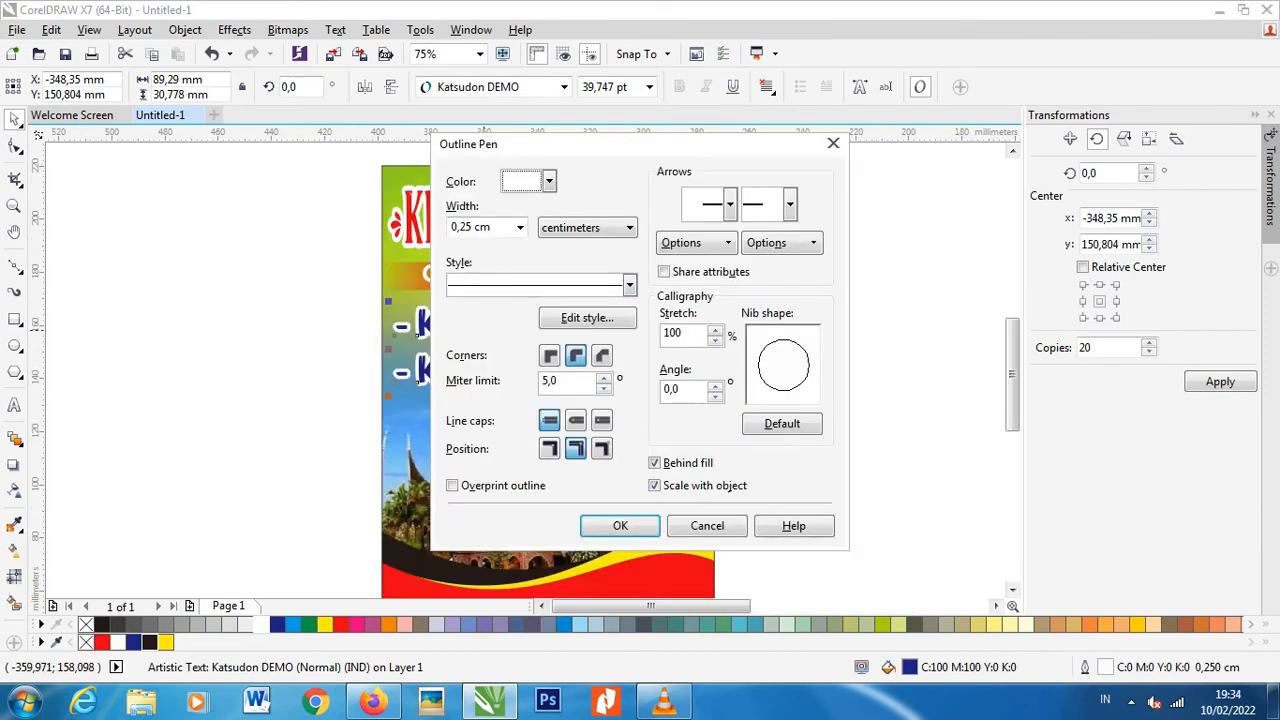
pyautogui.click(613, 525)
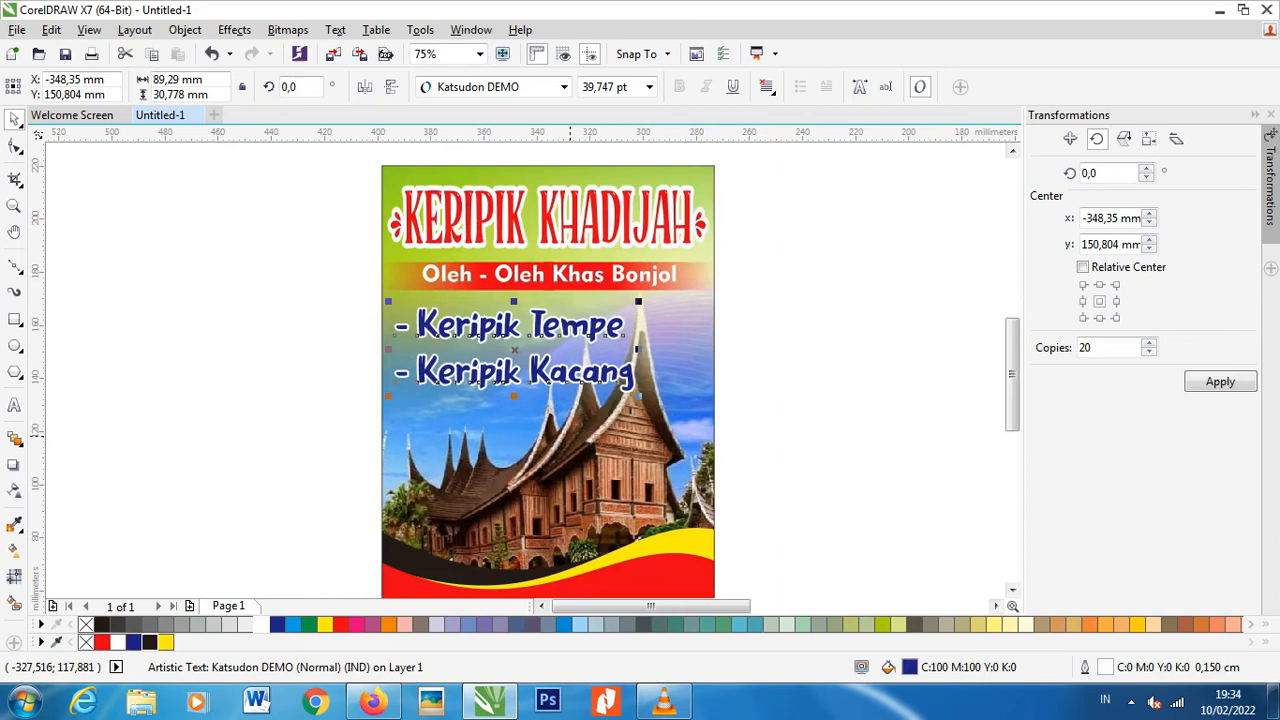
# - Duplicate the product list text and give the copy a blue outline 0.3 cm wide
pyautogui.hotkey('ctrl', 'd')
pyautogui.press('F12')
pyautogui.click(520, 228)
pyautogui.click(480, 385)
pyautogui.click(620, 525)
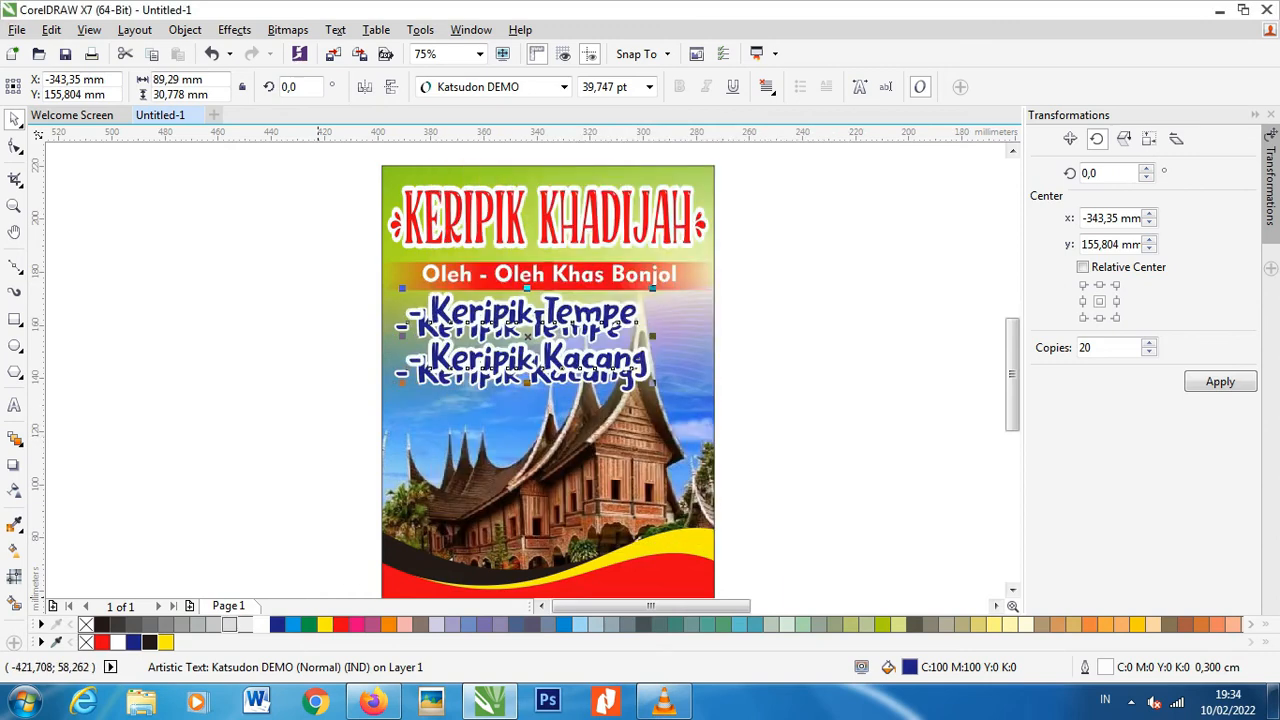
pyautogui.rightClick(277, 624)
# - Bring the white-outlined product list to the front and align both text copies by their horizontal and vertical centers
pyautogui.click(446, 382)
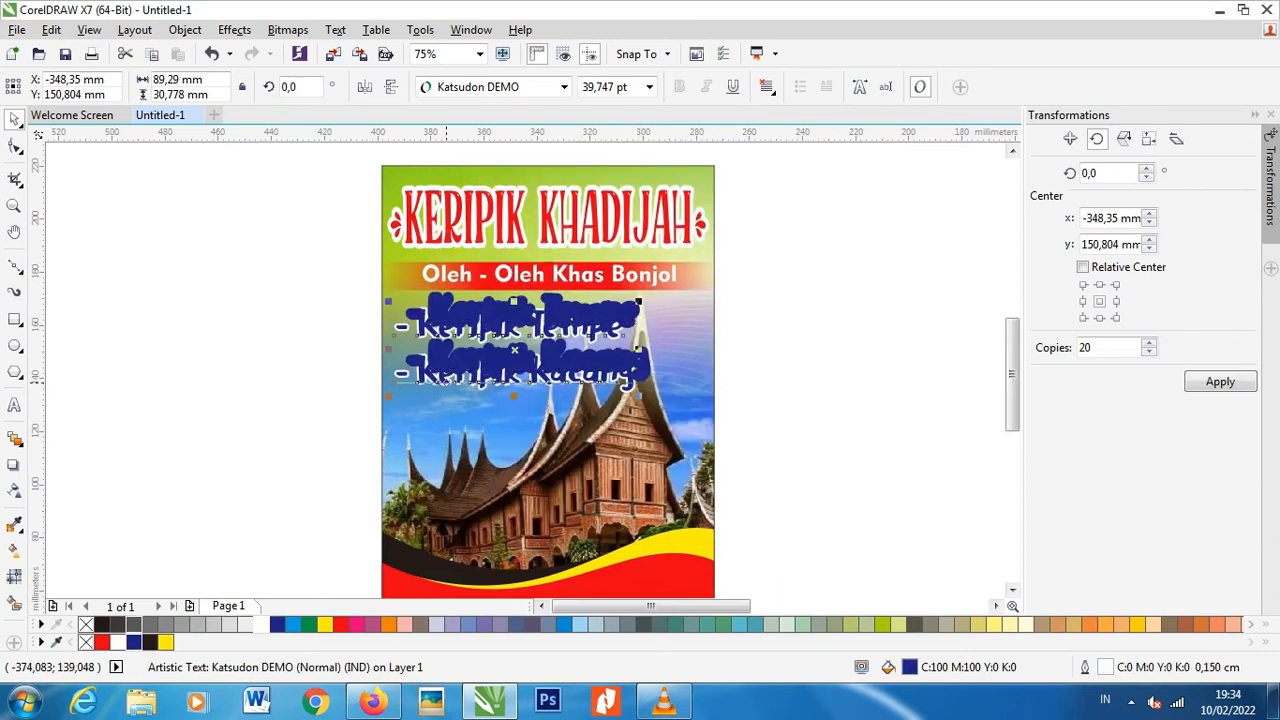
pyautogui.hotkey('shift', 'pageup')
pyautogui.moveTo(277, 284); pyautogui.dragTo(707, 437)
pyautogui.press('c')
pyautogui.press('e')
# - Move the two overlaid product list texts left and slightly down, close to the label's left edge
pyautogui.moveTo(598, 322); pyautogui.dragTo(580, 328)
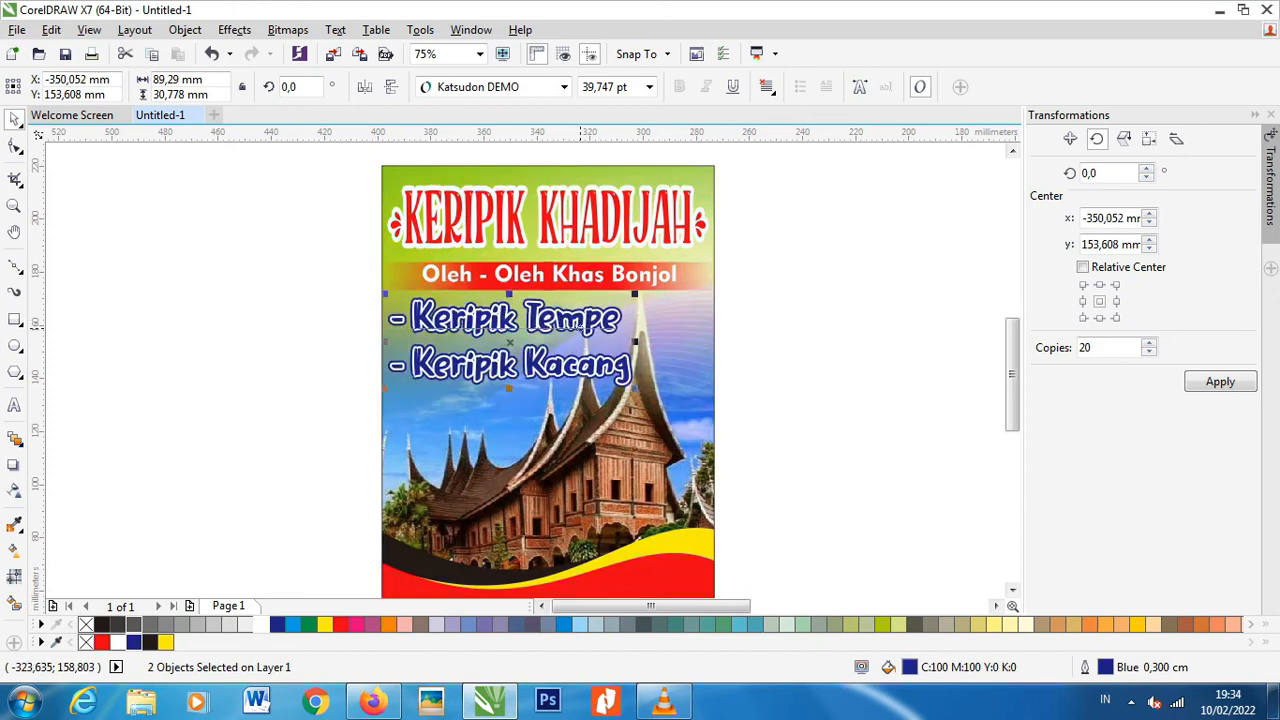
pyautogui.click(287, 340)
pyautogui.hotkey('ctrl', 'z')
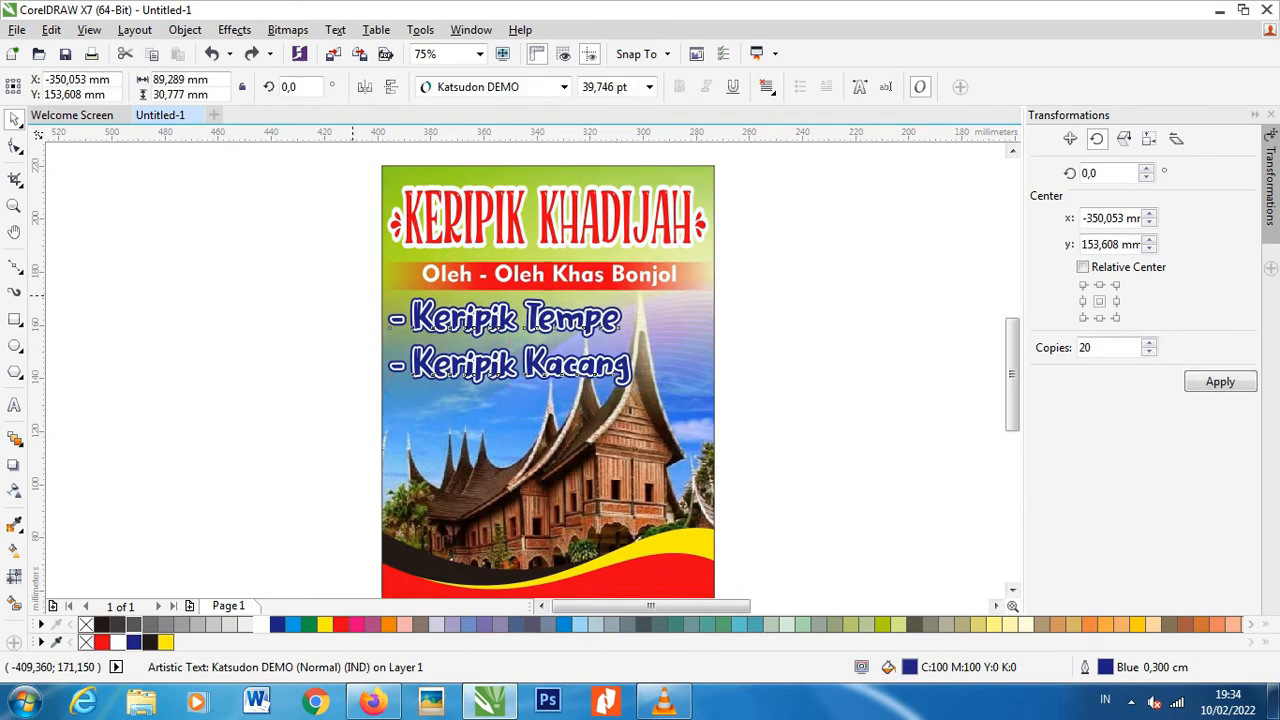
# - Enlarge the two overlaid product list texts together to about 103 x 36 mm and move them slightly down below the tagline
pyautogui.moveTo(353, 295); pyautogui.dragTo(690, 430)
pyautogui.moveTo(632, 385); pyautogui.dragTo(667, 398)
pyautogui.moveTo(430, 334); pyautogui.dragTo(430, 344)
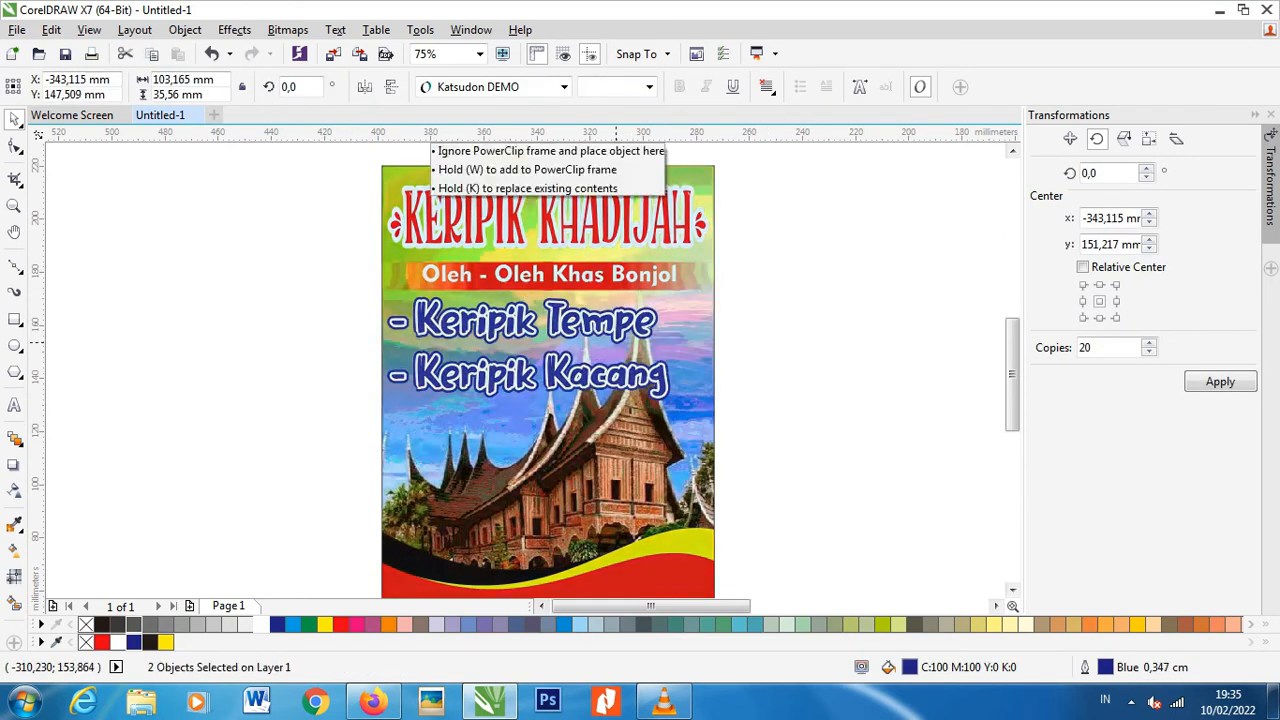
pyautogui.click(760, 450)
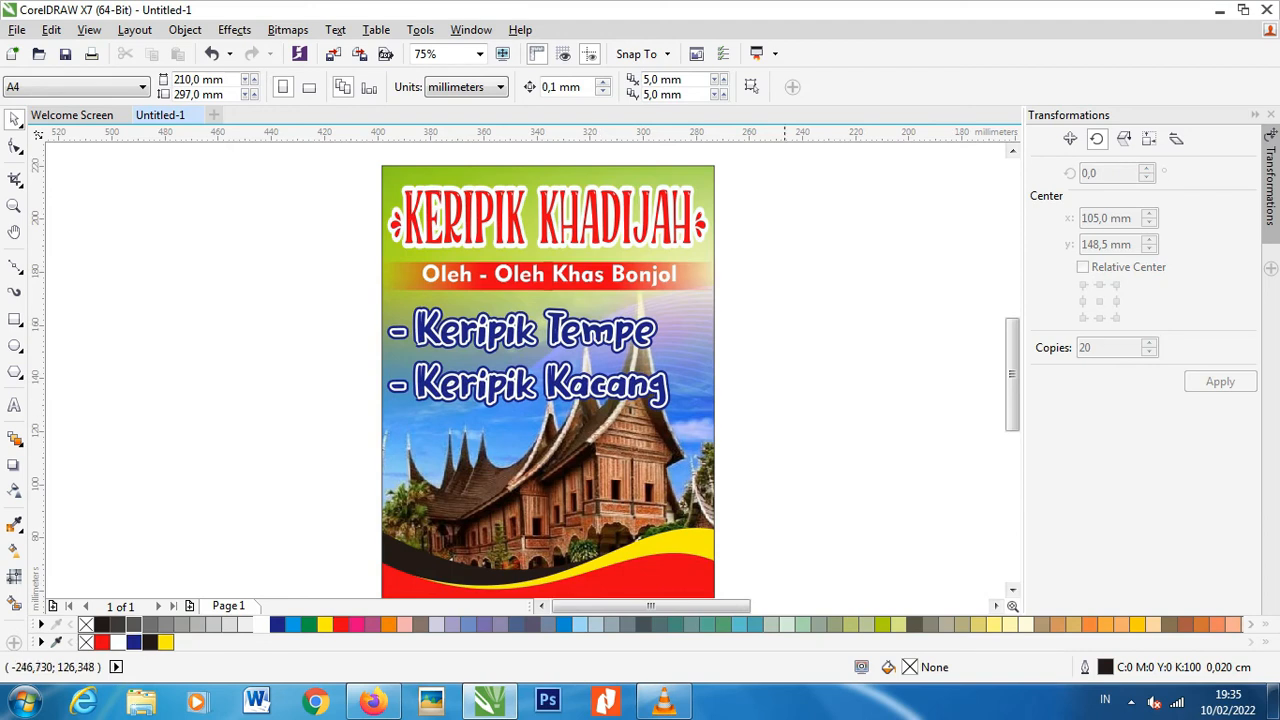
# - Shrink both overlaid product list texts slightly and move them up a little, keeping them near the label's left edge
pyautogui.moveTo(757, 300); pyautogui.dragTo(370, 471)
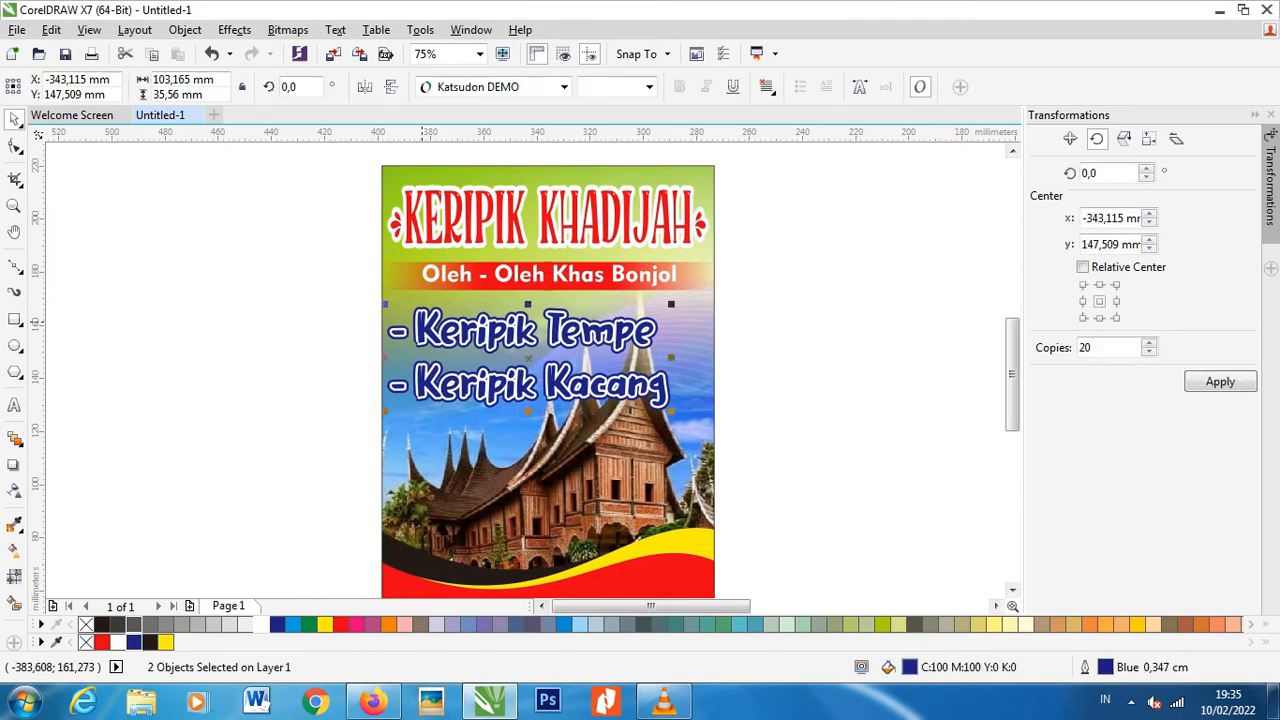
pyautogui.moveTo(422, 322); pyautogui.dragTo(422, 319)
pyautogui.moveTo(670, 407); pyautogui.dragTo(655, 405)
pyautogui.click(569, 492)
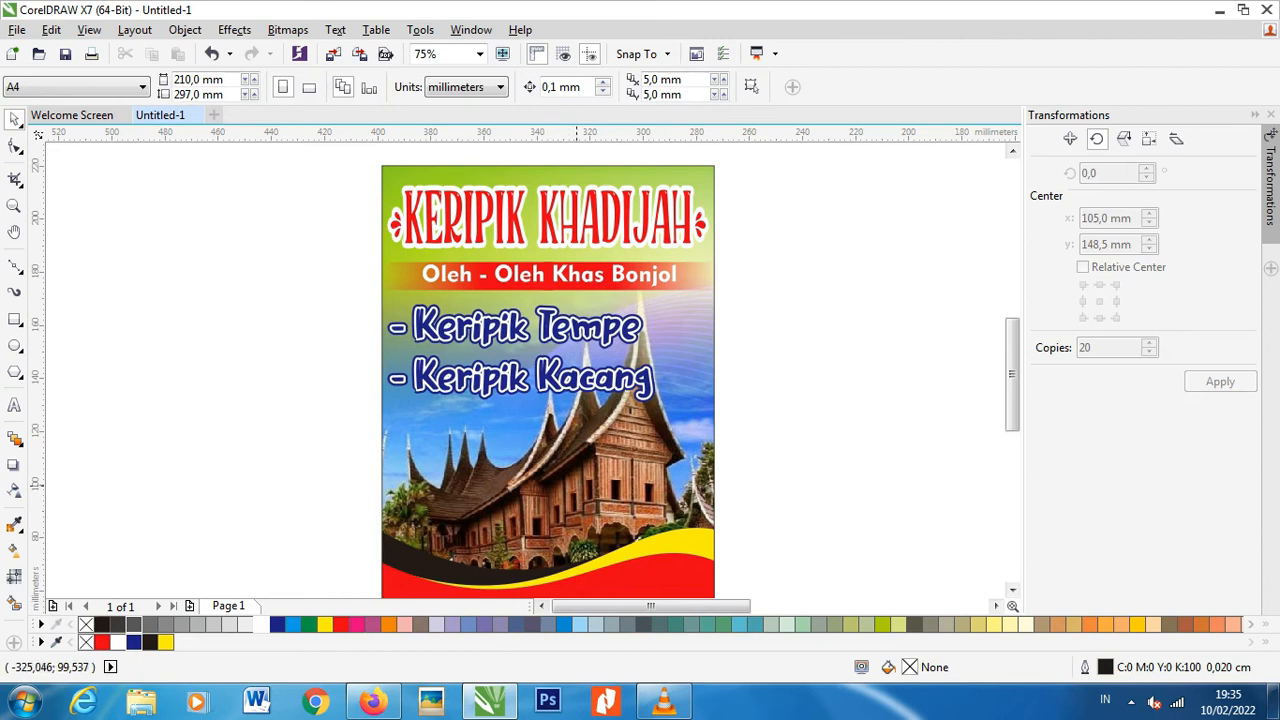
pyautogui.moveTo(373, 702)
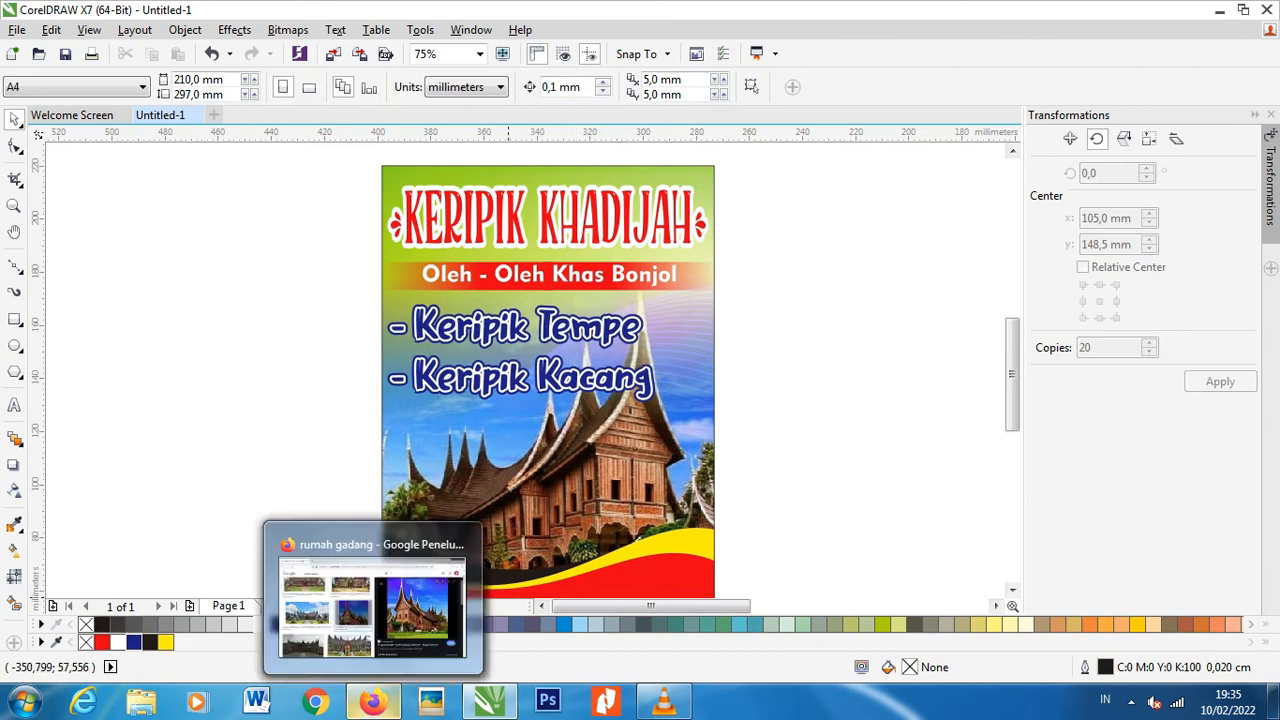
# - Edit the label frame's PowerClip contents and redraw the house photo's linear transparency so it fades upward from the building's base
pyautogui.click(581, 495)
pyautogui.rightClick(586, 486)
pyautogui.click(612, 189)
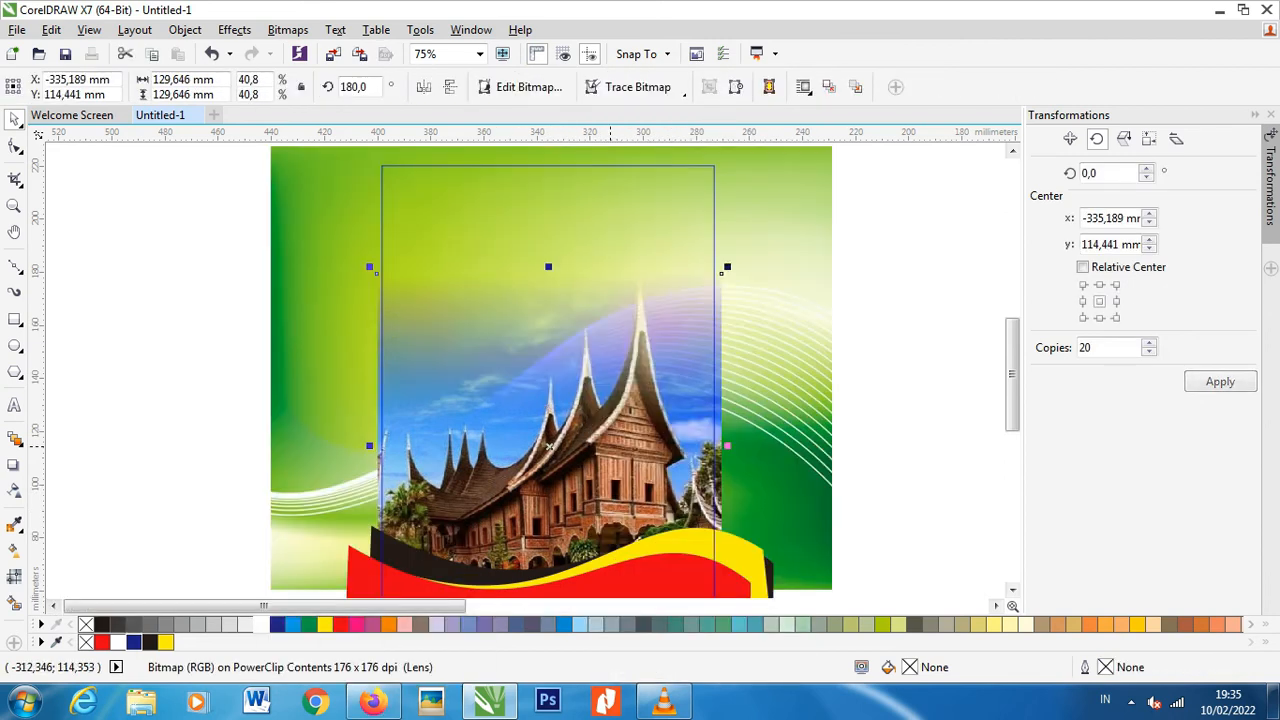
pyautogui.click(14, 490)
pyautogui.moveTo(547, 413); pyautogui.dragTo(549, 311)
pyautogui.moveTo(545, 424); pyautogui.dragTo(544, 524)
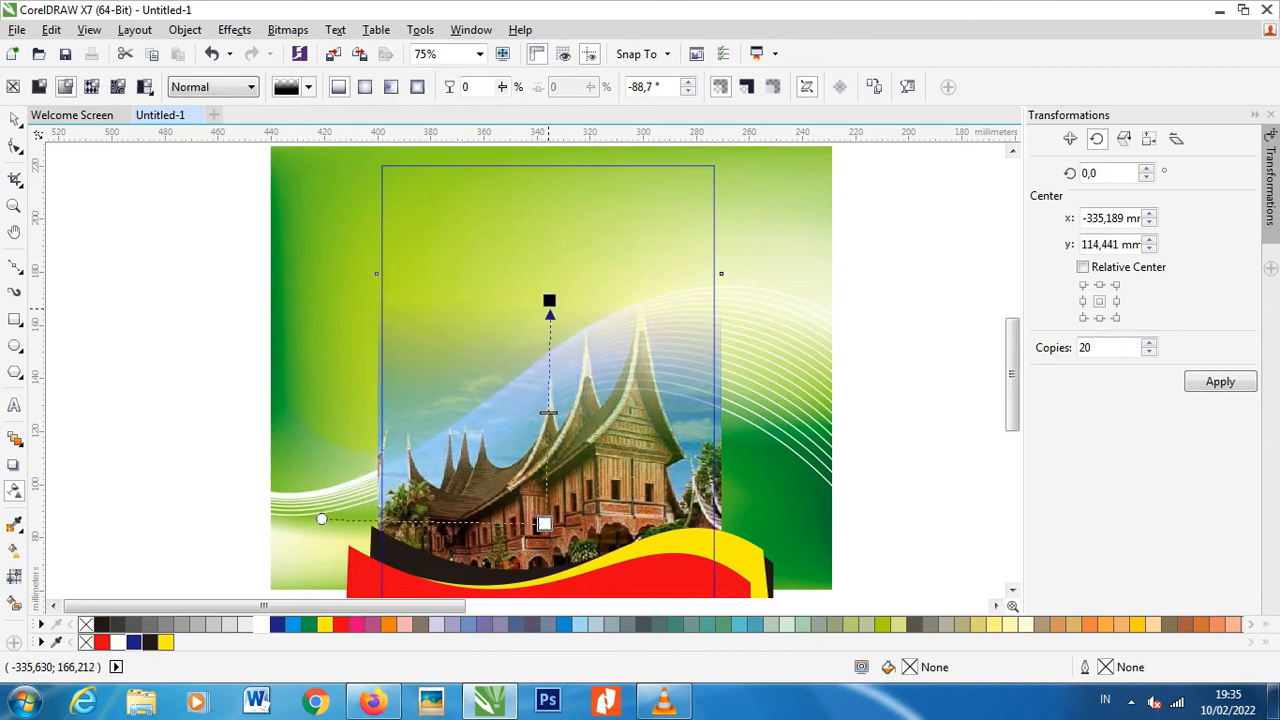
pyautogui.moveTo(549, 300); pyautogui.dragTo(547, 323)
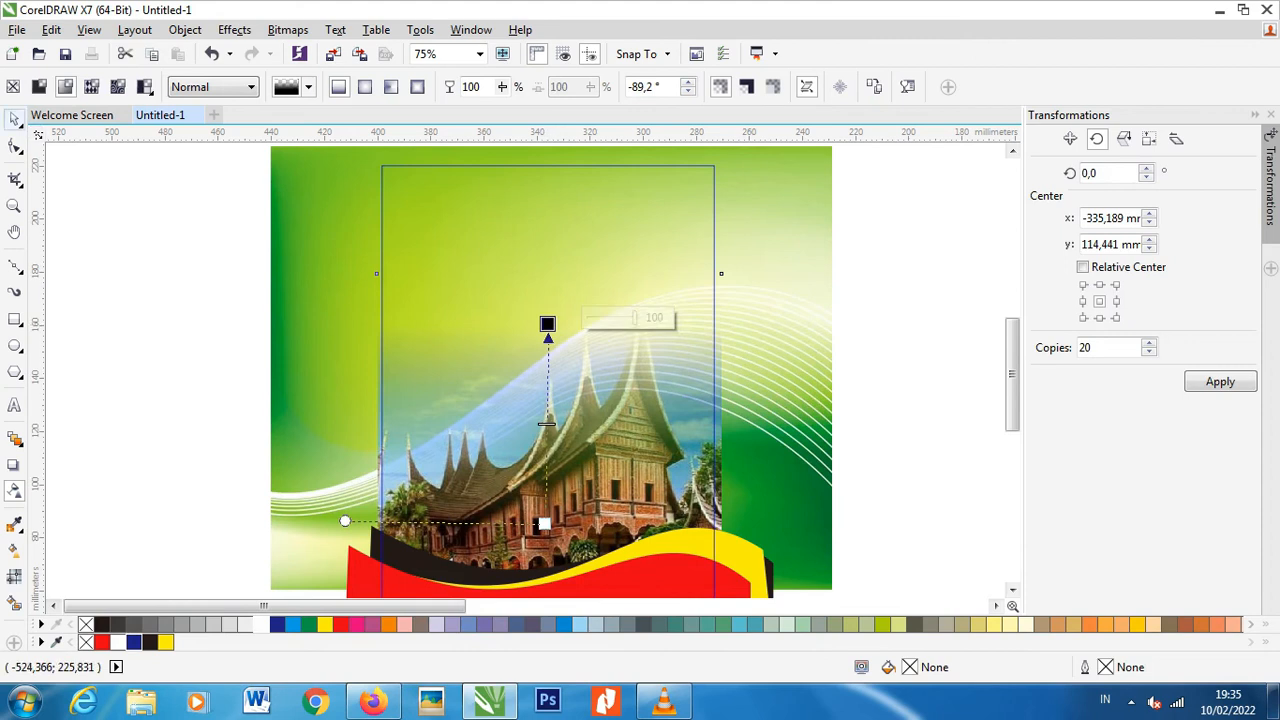
pyautogui.rightClick(510, 380)
pyautogui.click(580, 251)
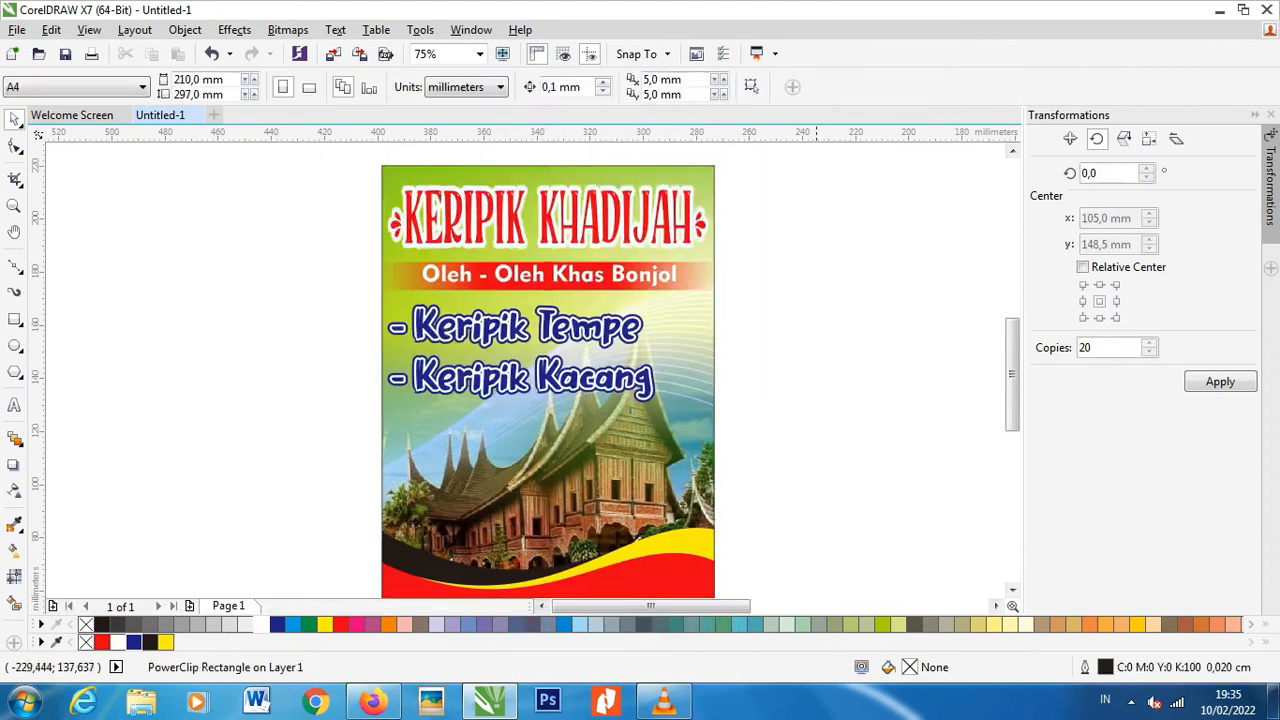
pyautogui.scroll(-1, 587, 378)
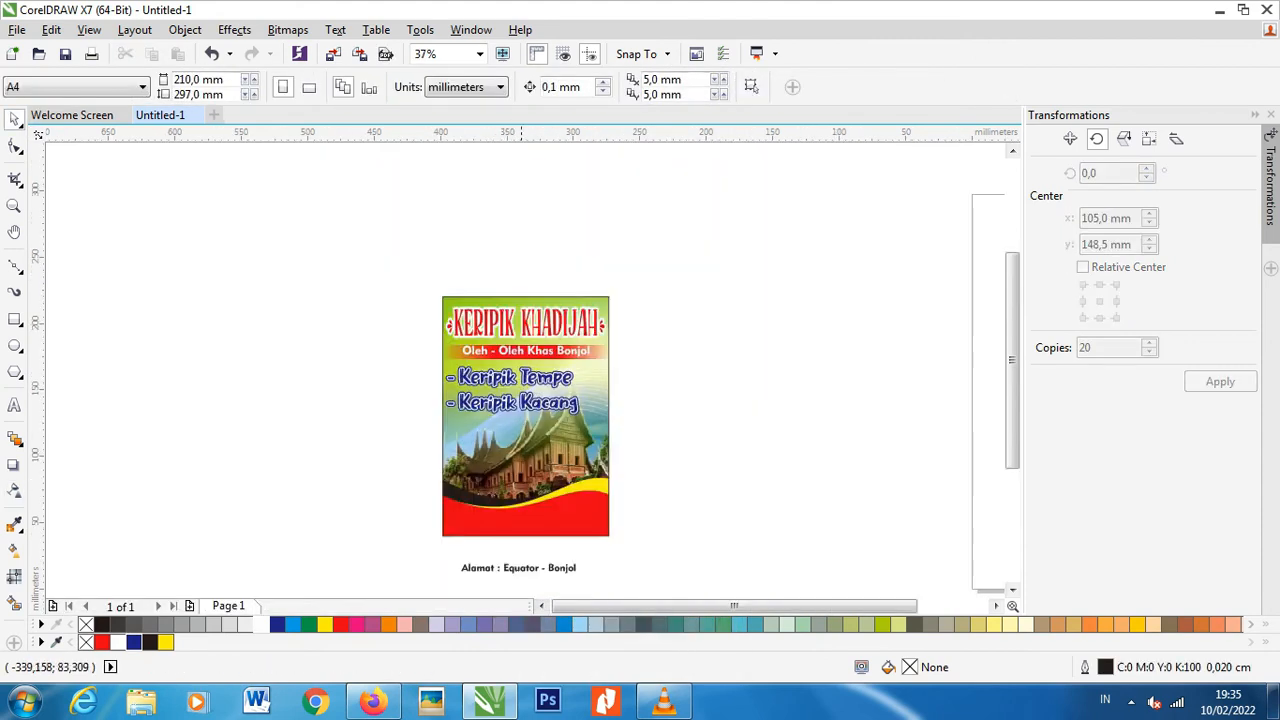
pyautogui.scroll(1, 527, 456)
pyautogui.scroll(-1, 527, 456)
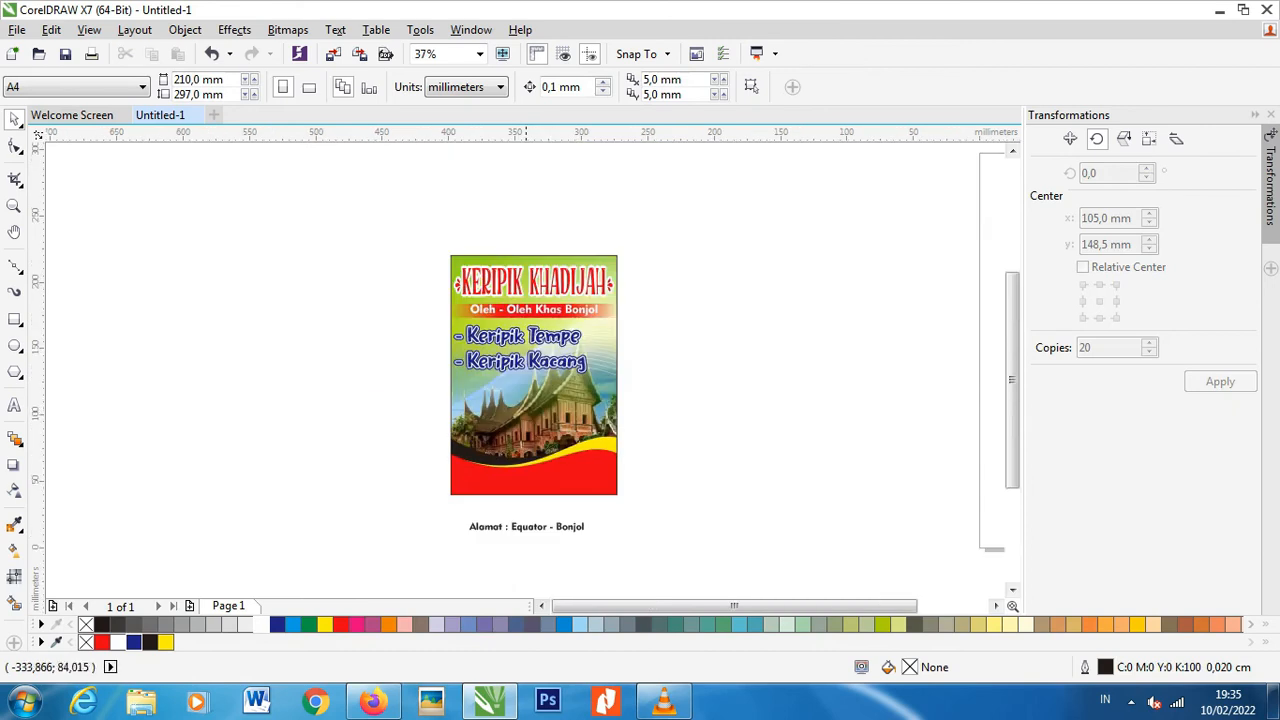
pyautogui.click(373, 702)
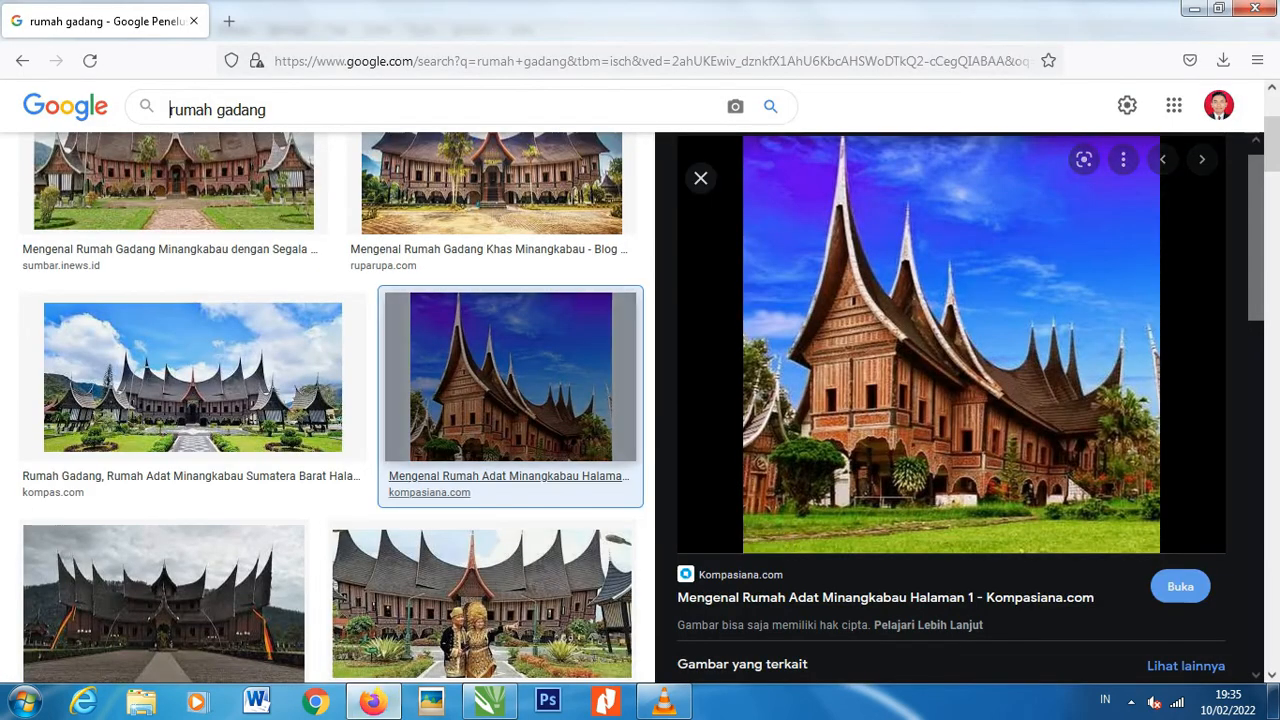
pyautogui.click(400, 109)
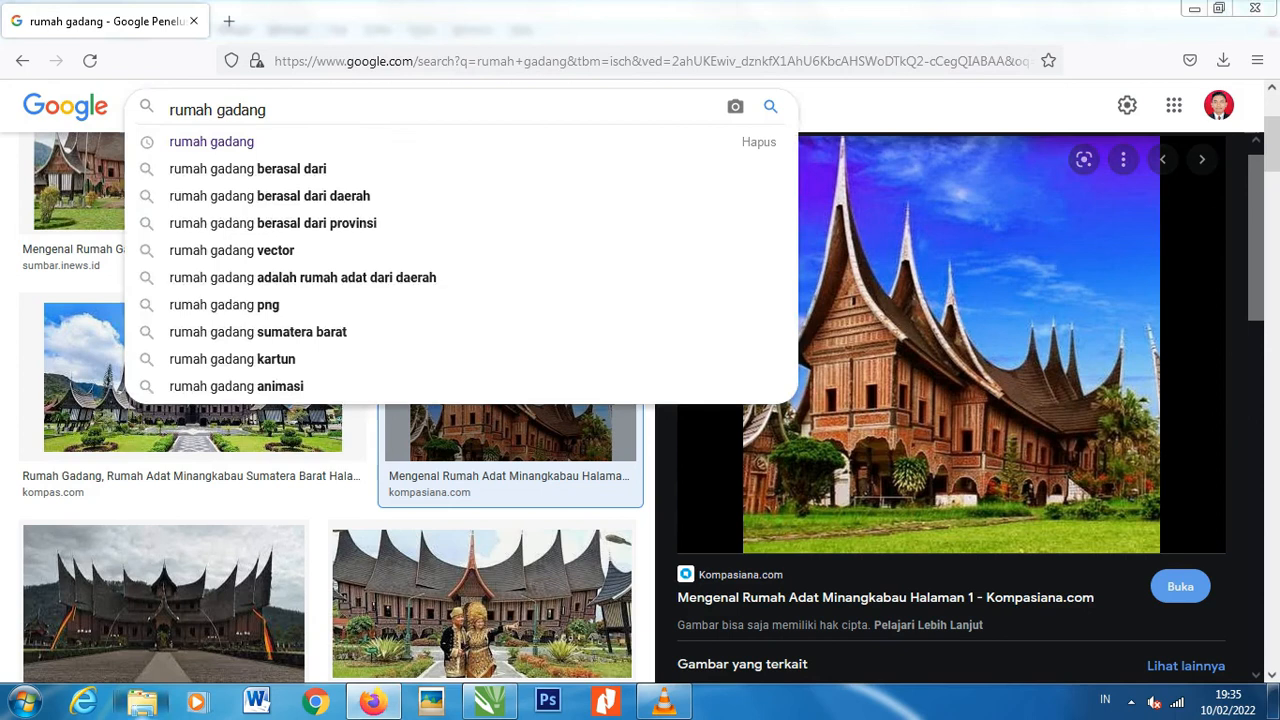
# - In File Explorer, open the BAHAN DESAIN folder on drive D and search it for KERIPIK
pyautogui.click(141, 702)
pyautogui.click(82, 357)
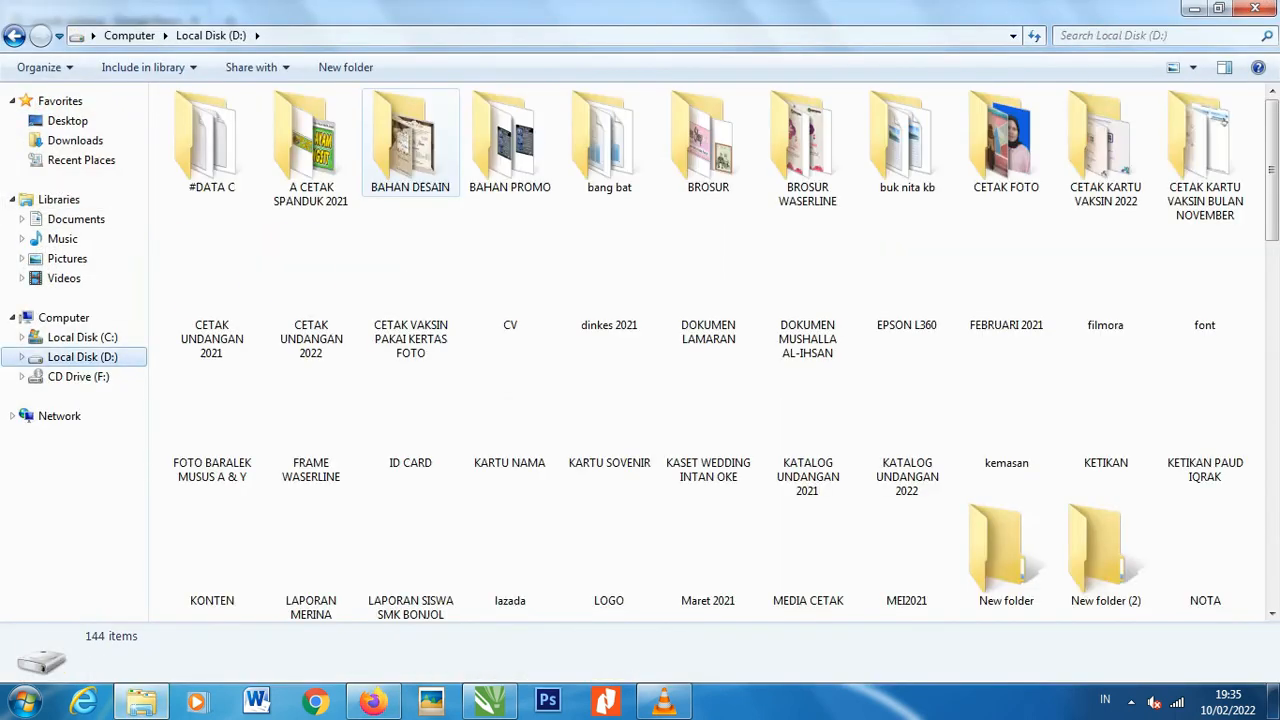
pyautogui.doubleClick(410, 142)
pyautogui.click(1150, 36)
pyautogui.click(1084, 77)
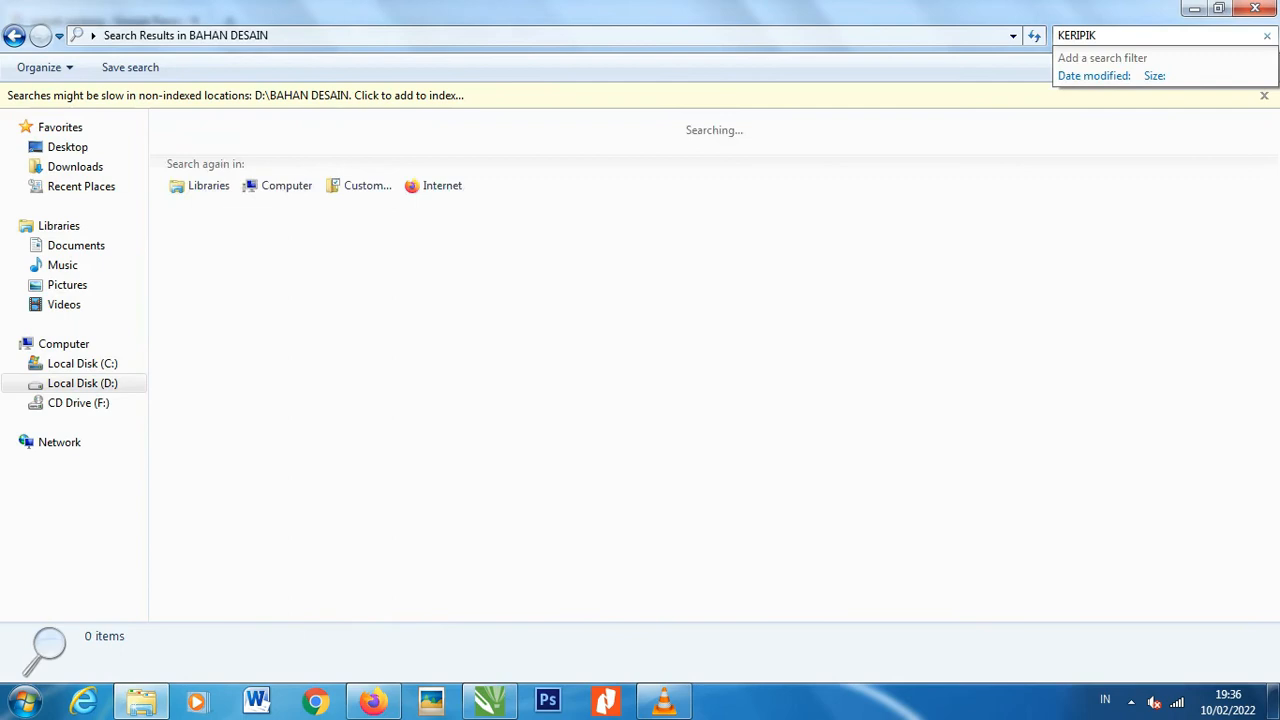
# - Import the keripik kacang picture into CorelDRAW and place it below the product list on the label's left half, about 58 x 54 mm
pyautogui.click(212, 165)
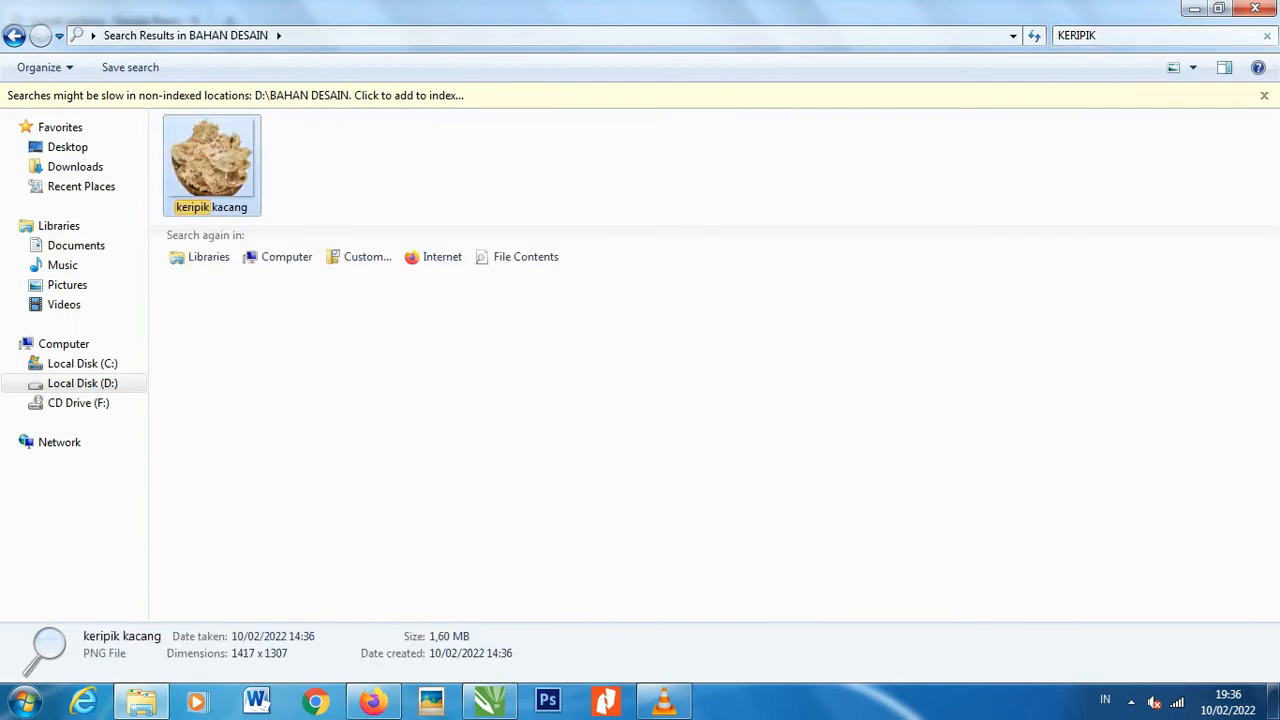
pyautogui.moveTo(212, 165); pyautogui.dragTo(488, 690)
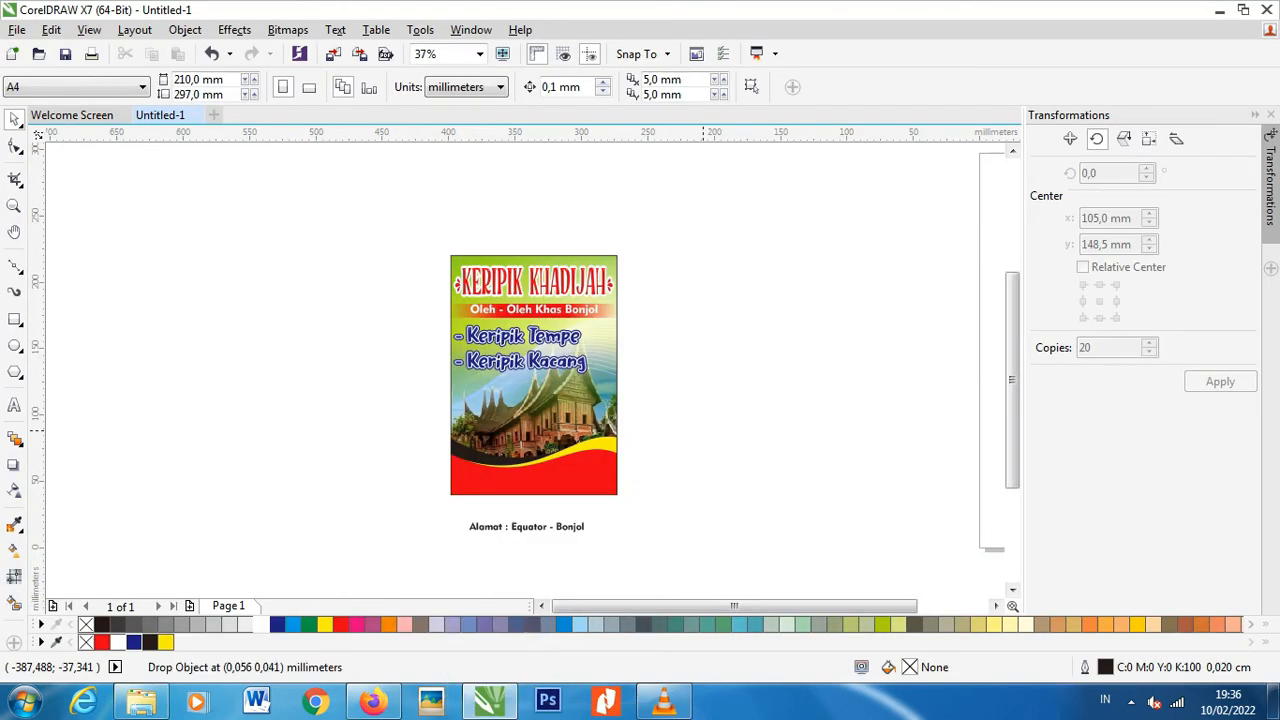
pyautogui.moveTo(703, 430); pyautogui.dragTo(488, 412)
pyautogui.scroll(1, 521, 420)
pyautogui.moveTo(533, 337); pyautogui.dragTo(551, 329)
# - Search the BAHAN DESAIN folder for TEMPE and place the tempe chips picture on the label's right half, about 90 x 71 mm
pyautogui.click(141, 701)
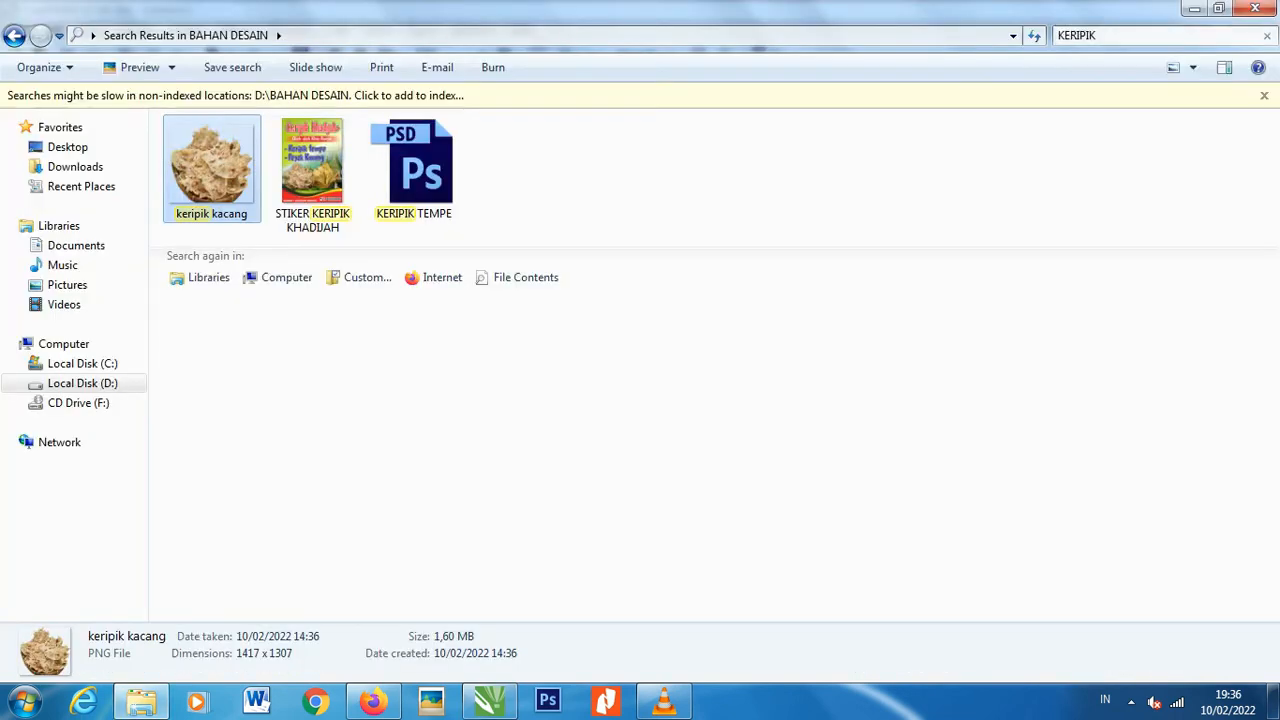
pyautogui.click(1115, 36)
pyautogui.write('TEMPE')
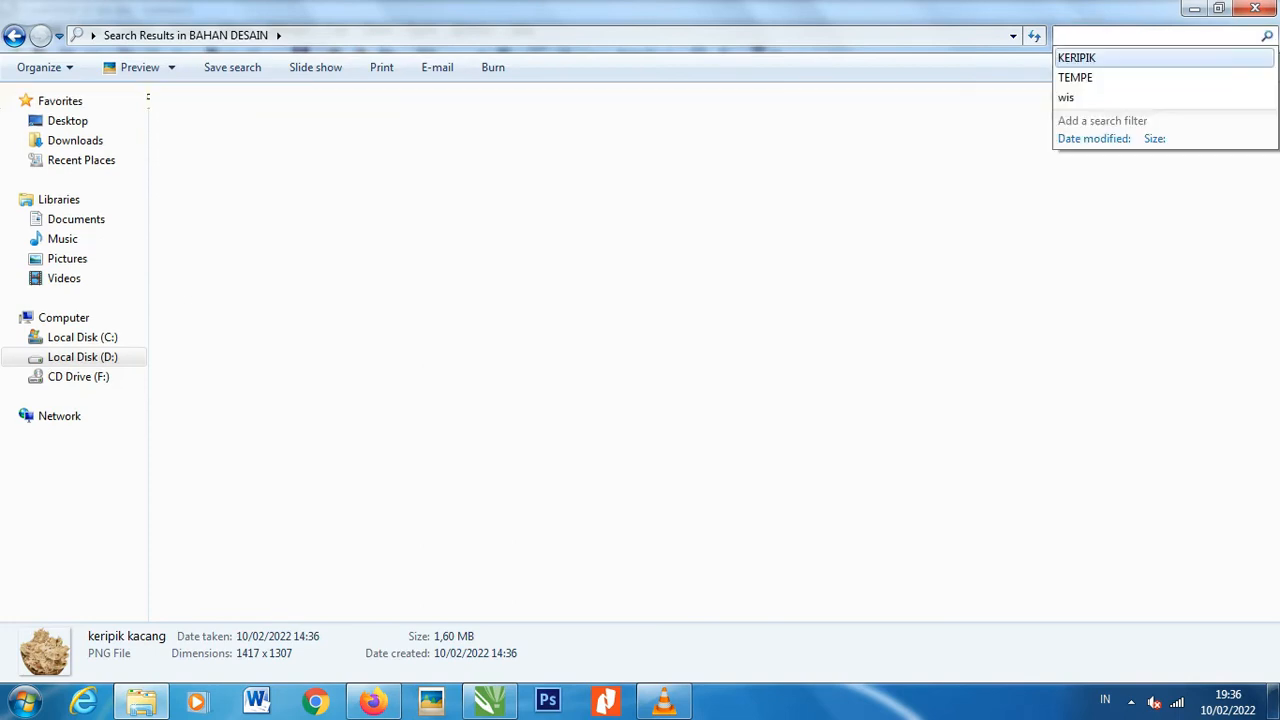
pyautogui.moveTo(212, 146); pyautogui.dragTo(549, 391)
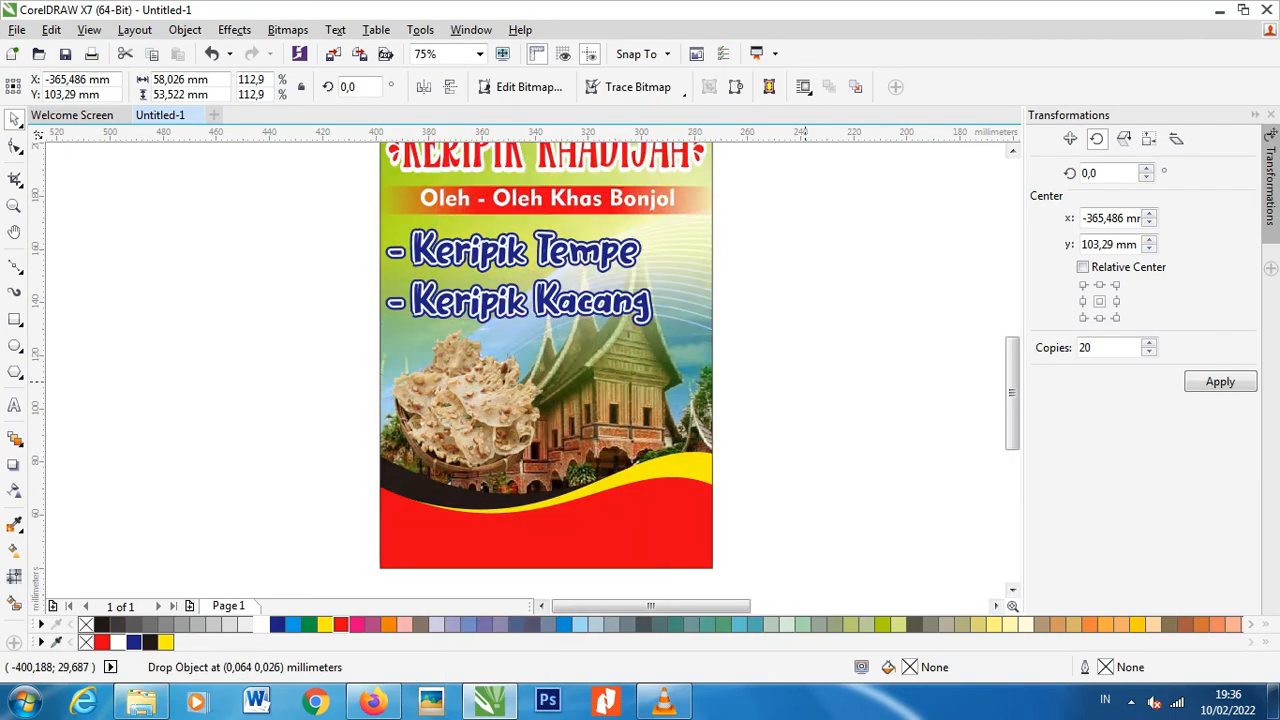
pyautogui.scroll(-2, 798, 390)
pyautogui.moveTo(941, 498); pyautogui.dragTo(720, 408)
pyautogui.scroll(2, 720, 405)
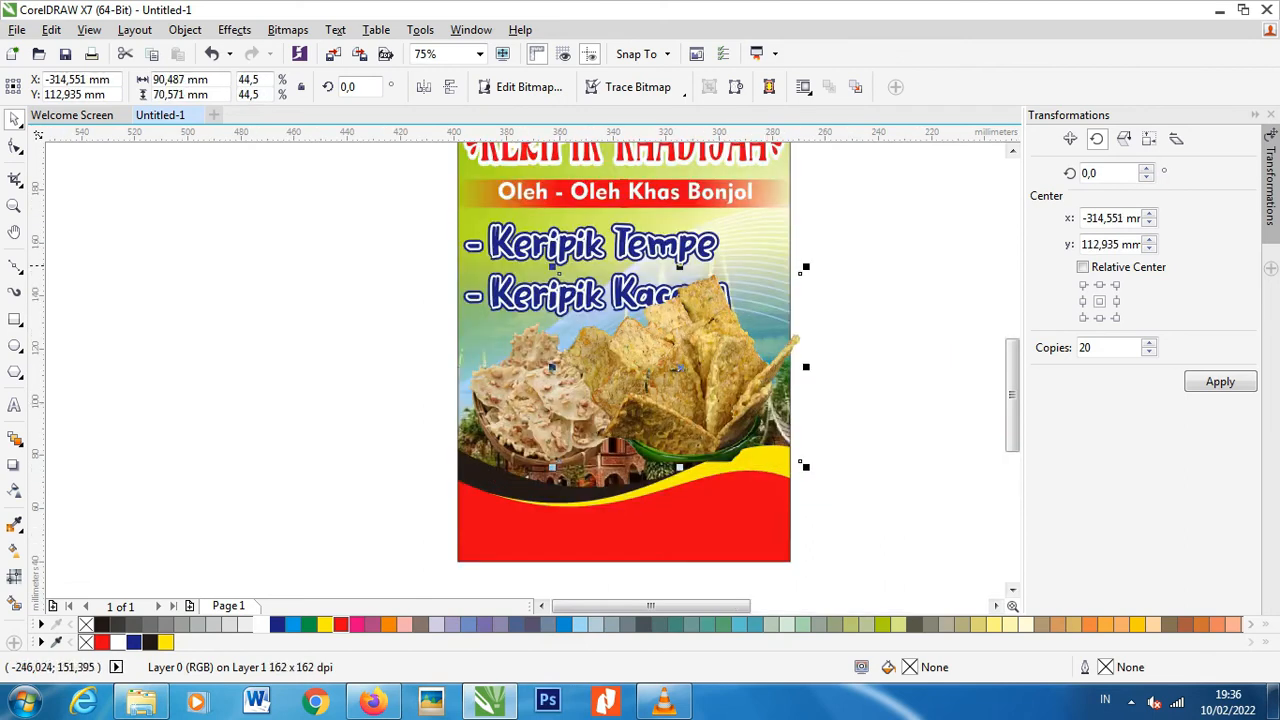
# - Shrink the tempe chips picture to about 76 x 59 mm beside the peanut chips, and bring the peanut chips picture to the front
pyautogui.moveTo(802, 463); pyautogui.dragTo(763, 463)
pyautogui.moveTo(552, 296); pyautogui.dragTo(563, 300)
pyautogui.click(531, 423)
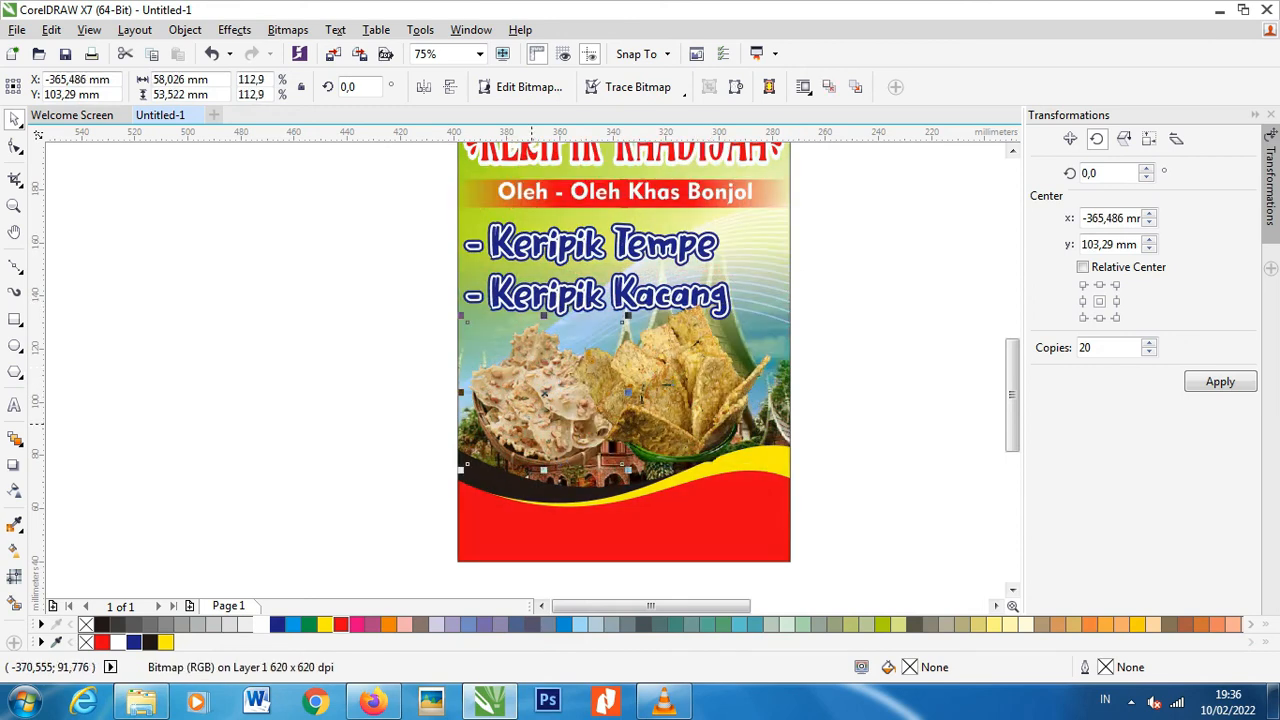
pyautogui.hotkey('shift', 'pageup')
pyautogui.click(658, 385)
pyautogui.moveTo(566, 301); pyautogui.dragTo(579, 298)
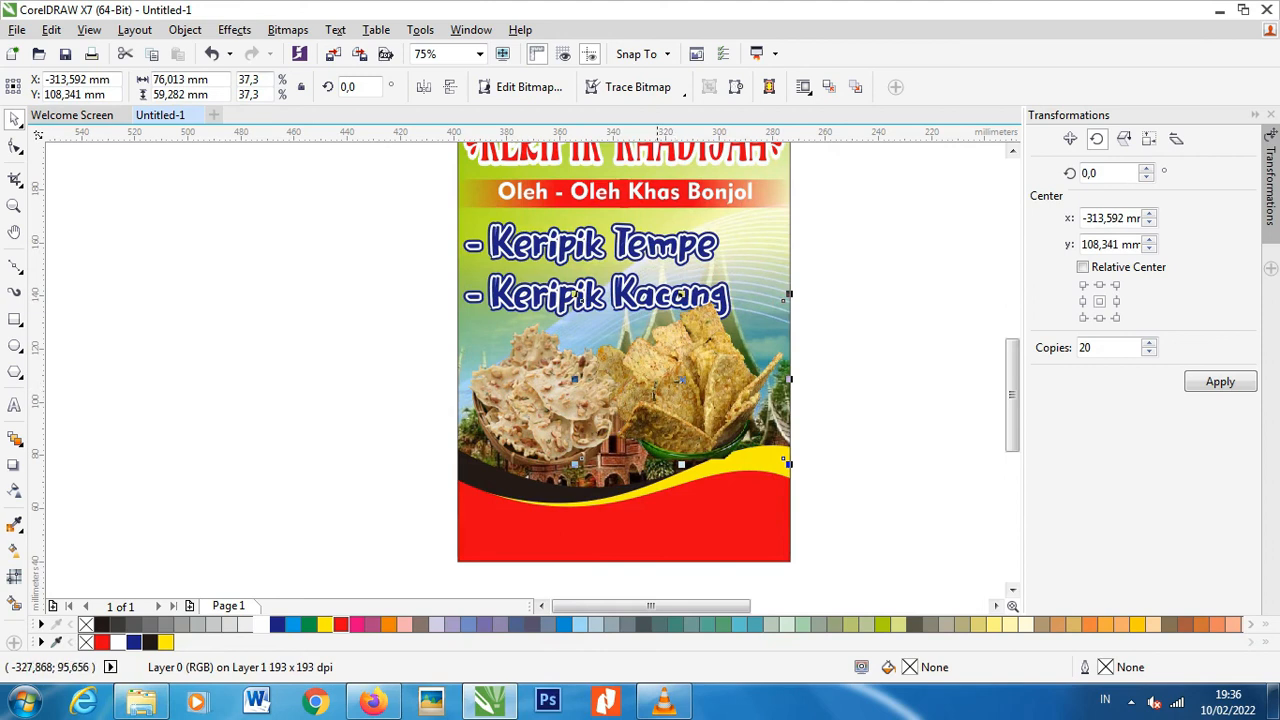
# - Fade the bottom edges of the tempe and peanut chips pictures with short linear transparencies
pyautogui.scroll(1, 676, 411)
pyautogui.click(15, 491)
pyautogui.moveTo(695, 460); pyautogui.dragTo(693, 503)
pyautogui.click(421, 515)
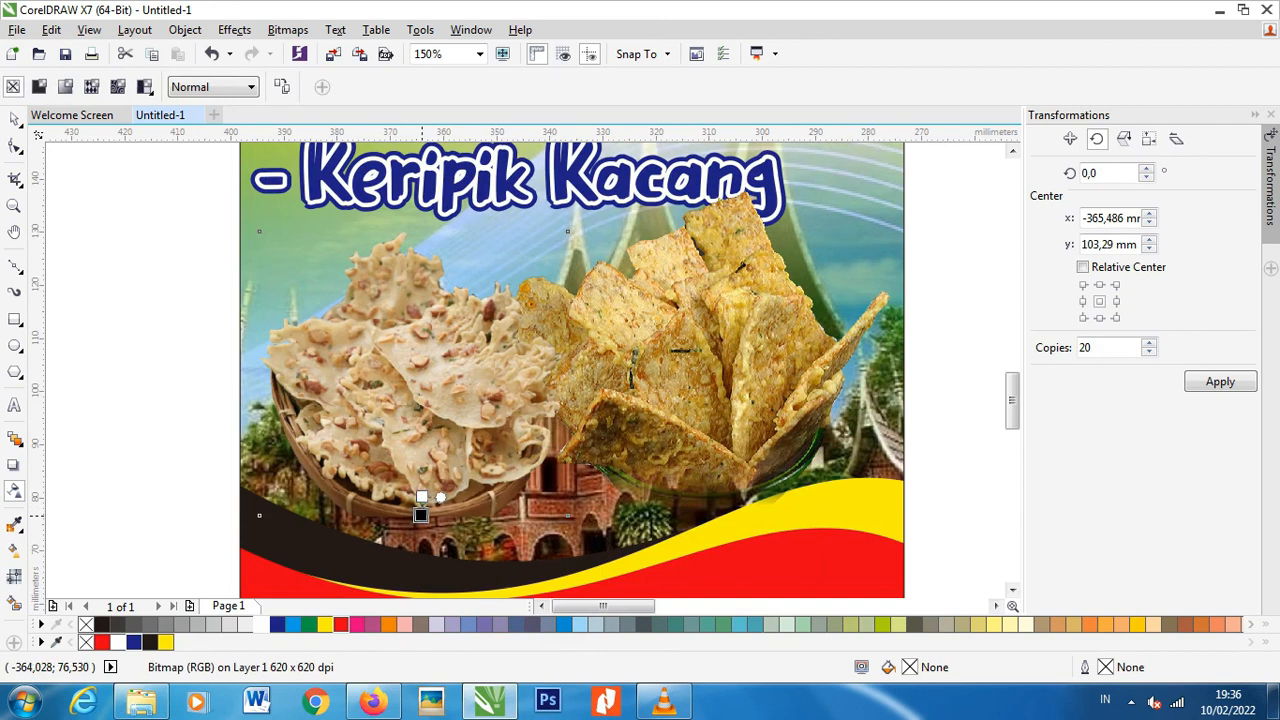
pyautogui.moveTo(422, 497); pyautogui.dragTo(421, 515)
pyautogui.click(15, 119)
pyautogui.scroll(-1, 520, 411)
pyautogui.press('Escape')
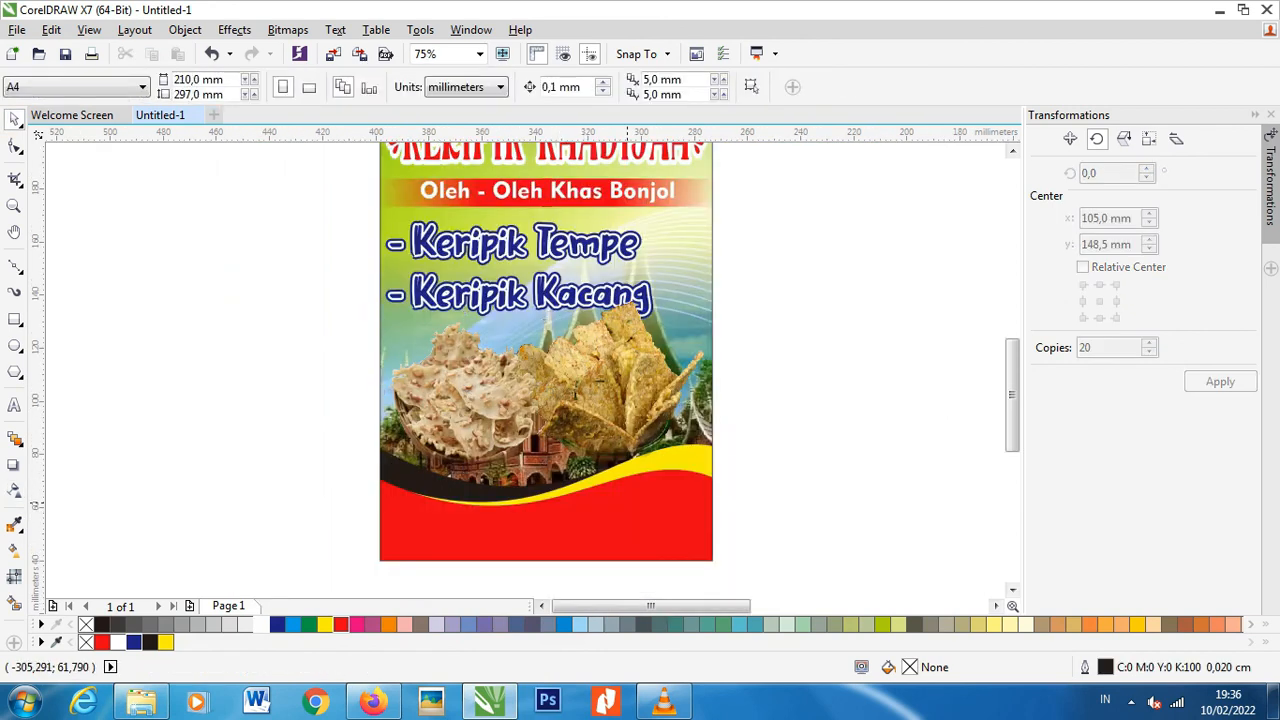
# - Move the address text onto the red footer near the label's bottom edge and fill it white
pyautogui.scroll(-1, 628, 503)
pyautogui.moveTo(580, 563); pyautogui.dragTo(587, 523)
pyautogui.press('Escape')
pyautogui.scroll(1, 617, 544)
pyautogui.click(631, 505)
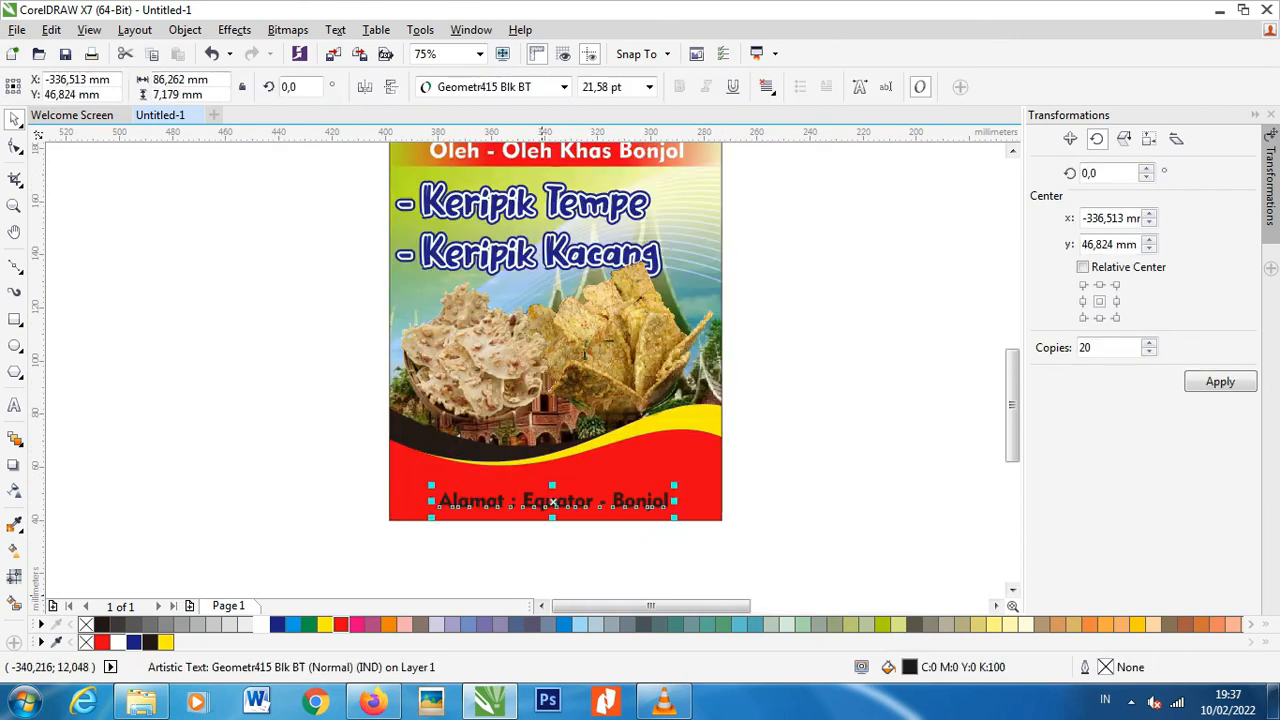
# - Edit the label frame's PowerClip contents and nudge the wavy footer group slightly down
pyautogui.click(712, 497)
pyautogui.rightClick(709, 494)
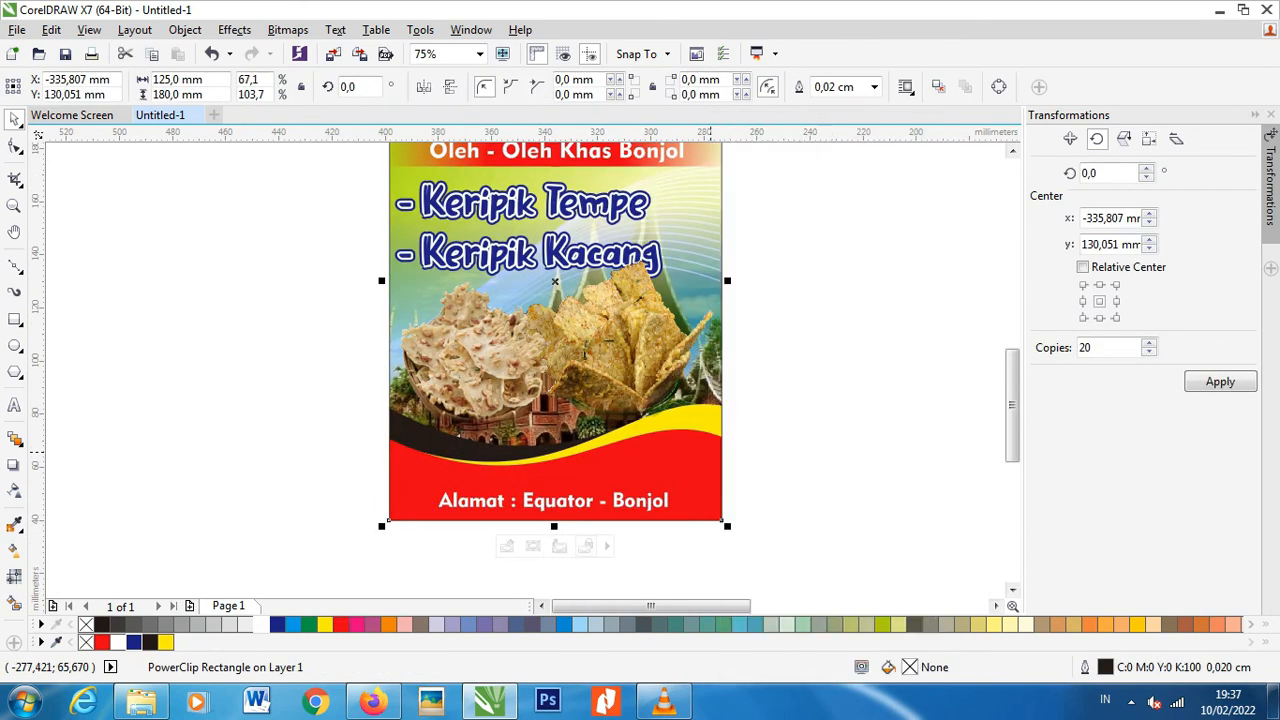
pyautogui.click(782, 191)
pyautogui.click(585, 452)
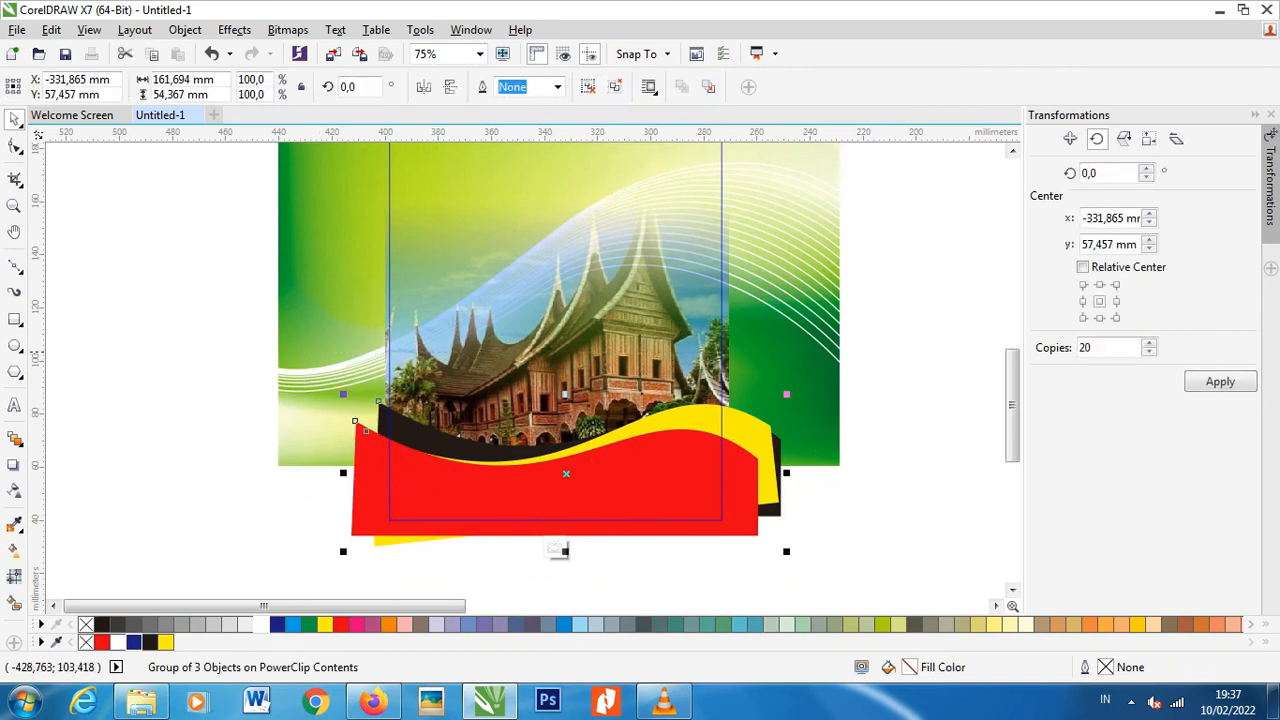
pyautogui.press('Down')
pyautogui.press('Down')
pyautogui.press('Down')
pyautogui.press('Down')
pyautogui.press('Down')
pyautogui.press('Down')
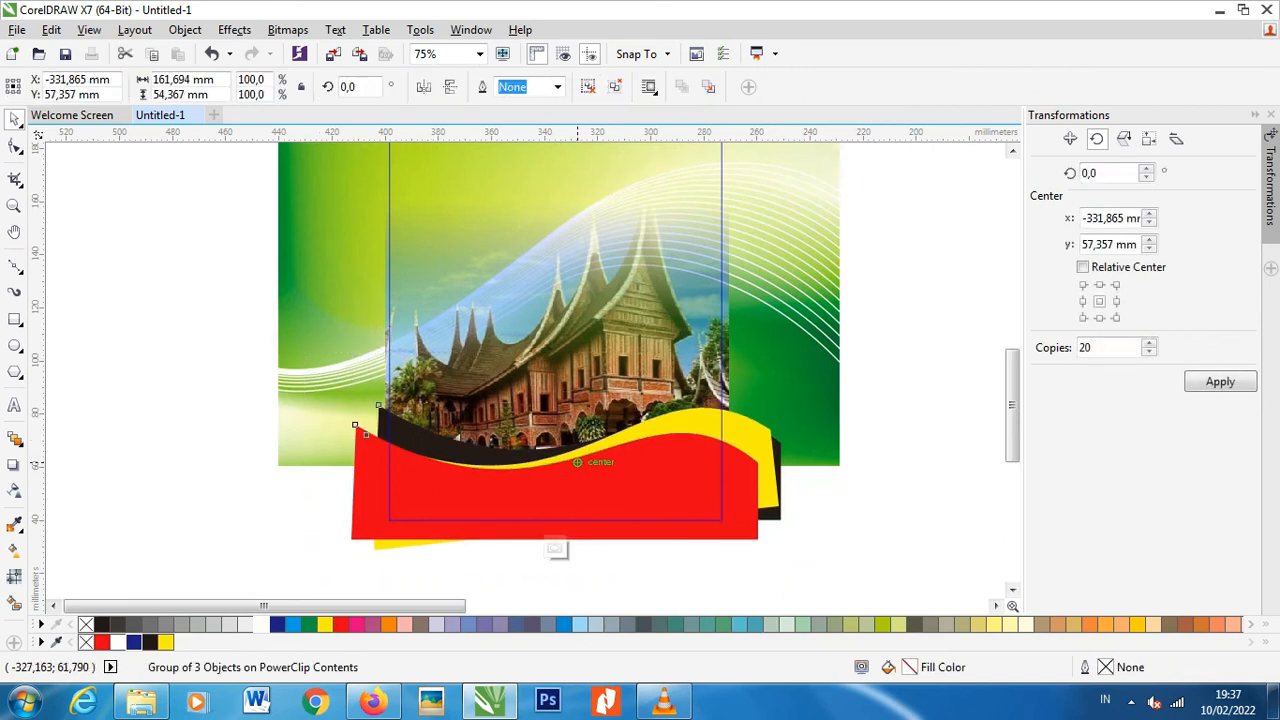
pyautogui.keyDown('ctrl'); pyautogui.click(796, 438); pyautogui.keyUp('ctrl')
# - Move the two chips pictures together slightly down toward the lowered wavy footer
pyautogui.click(540, 332)
pyautogui.click(615, 330)
pyautogui.keyDown('shift'); pyautogui.click(482, 340); pyautogui.keyUp('shift')
pyautogui.moveTo(482, 341); pyautogui.dragTo(482, 352)
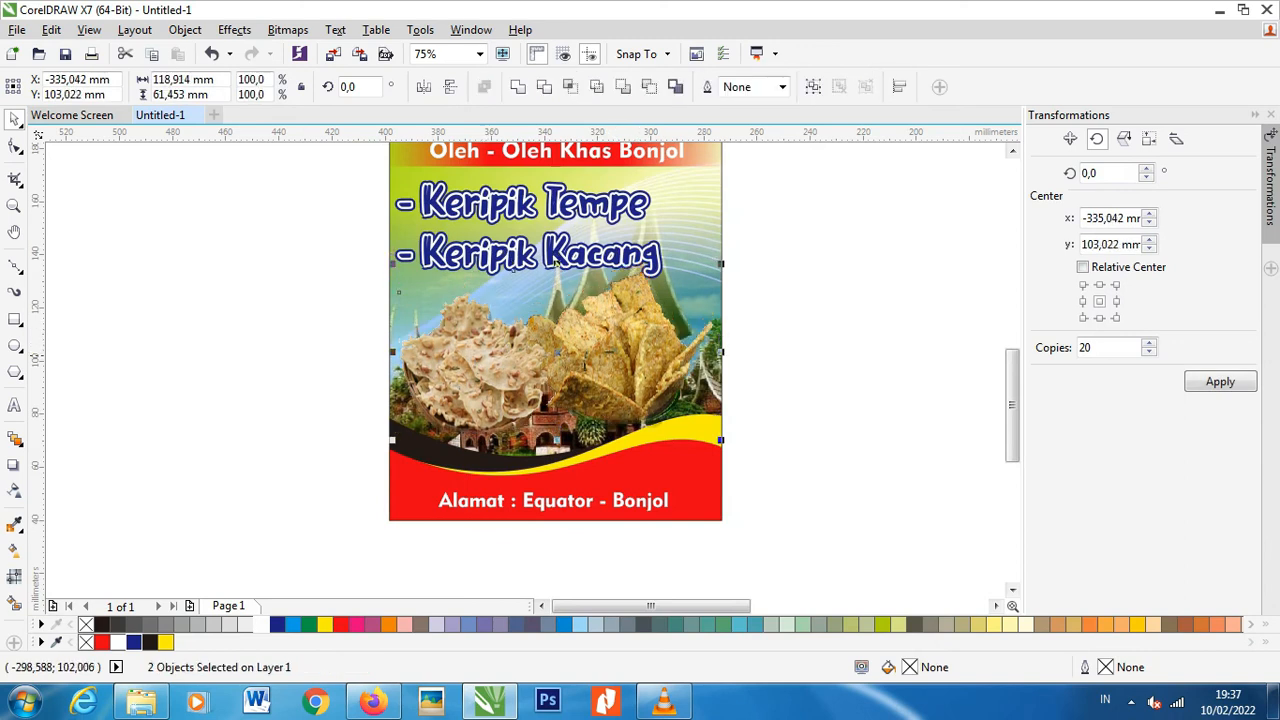
pyautogui.click(790, 440)
# - Group all of the label's objects, including the frame, texts and chips pictures
pyautogui.click(649, 377)
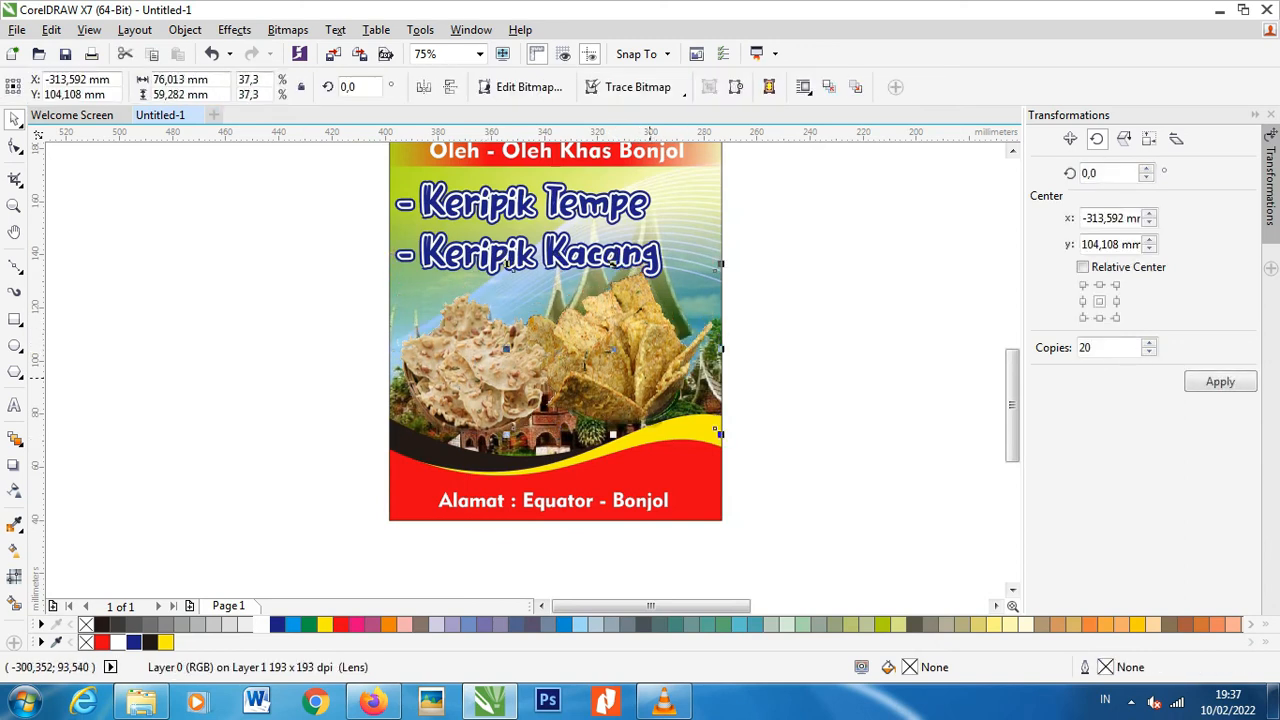
pyautogui.rightClick(649, 377)
pyautogui.click(408, 378)
pyautogui.click(508, 263)
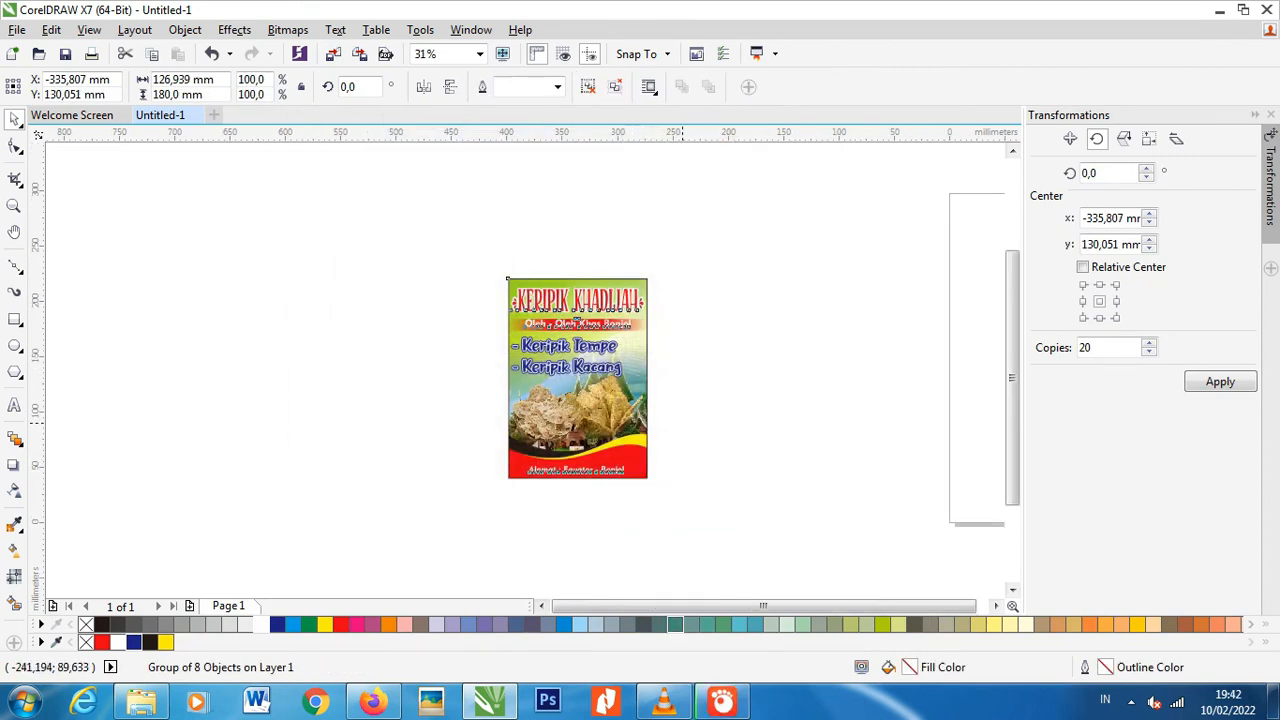
# - Inspect the finished label fitted to the window and in a full-screen preview
pyautogui.click(683, 423)
pyautogui.click(602, 413)
pyautogui.moveTo(386, 223); pyautogui.dragTo(762, 580)
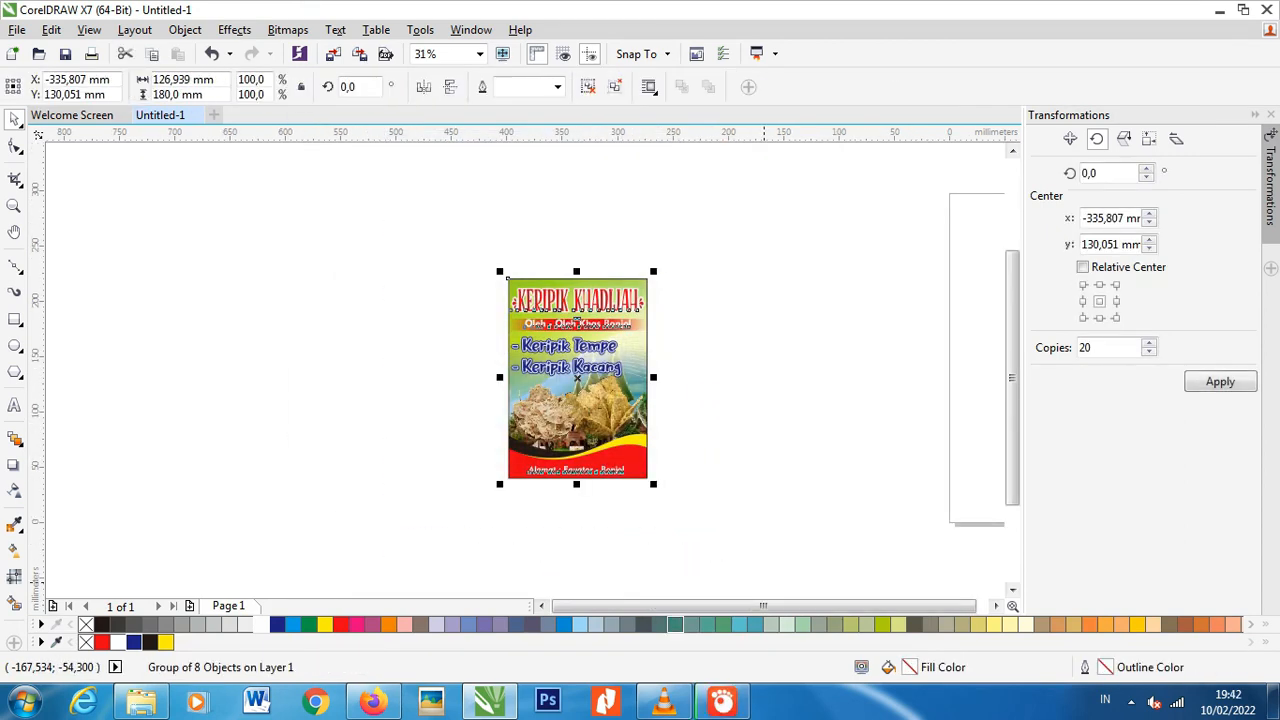
pyautogui.click(760, 464)
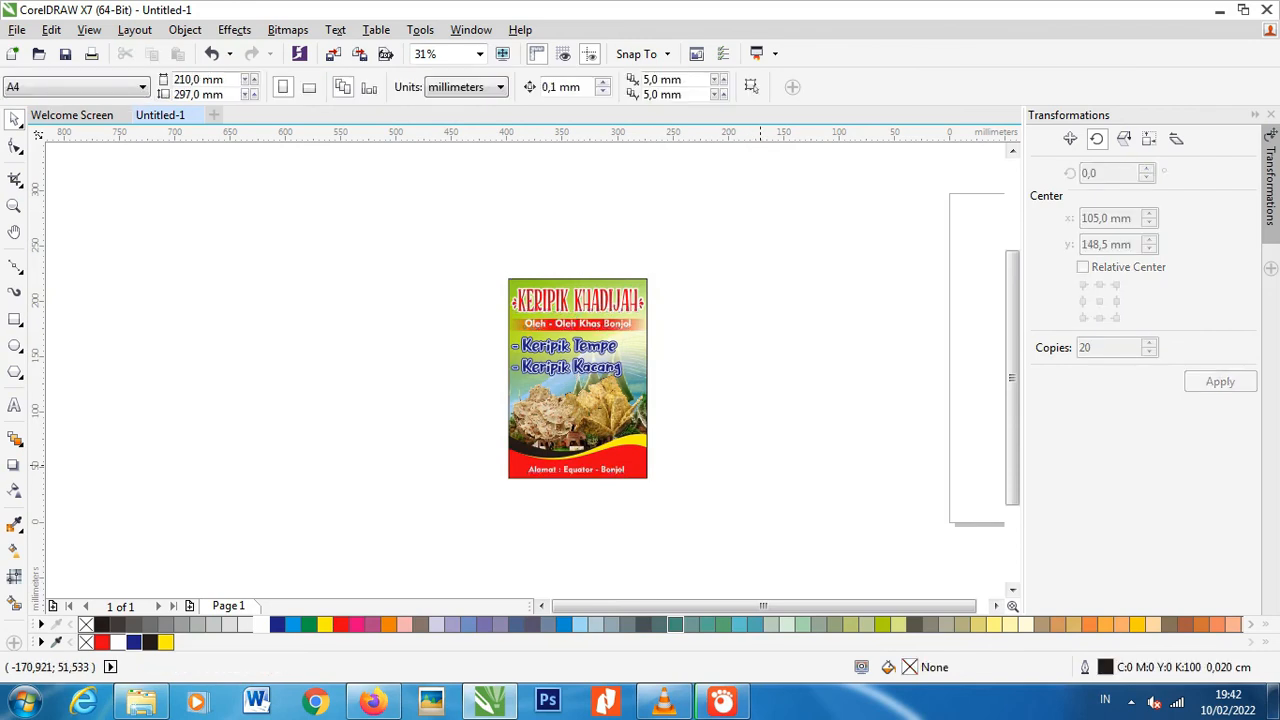
pyautogui.press('F4')
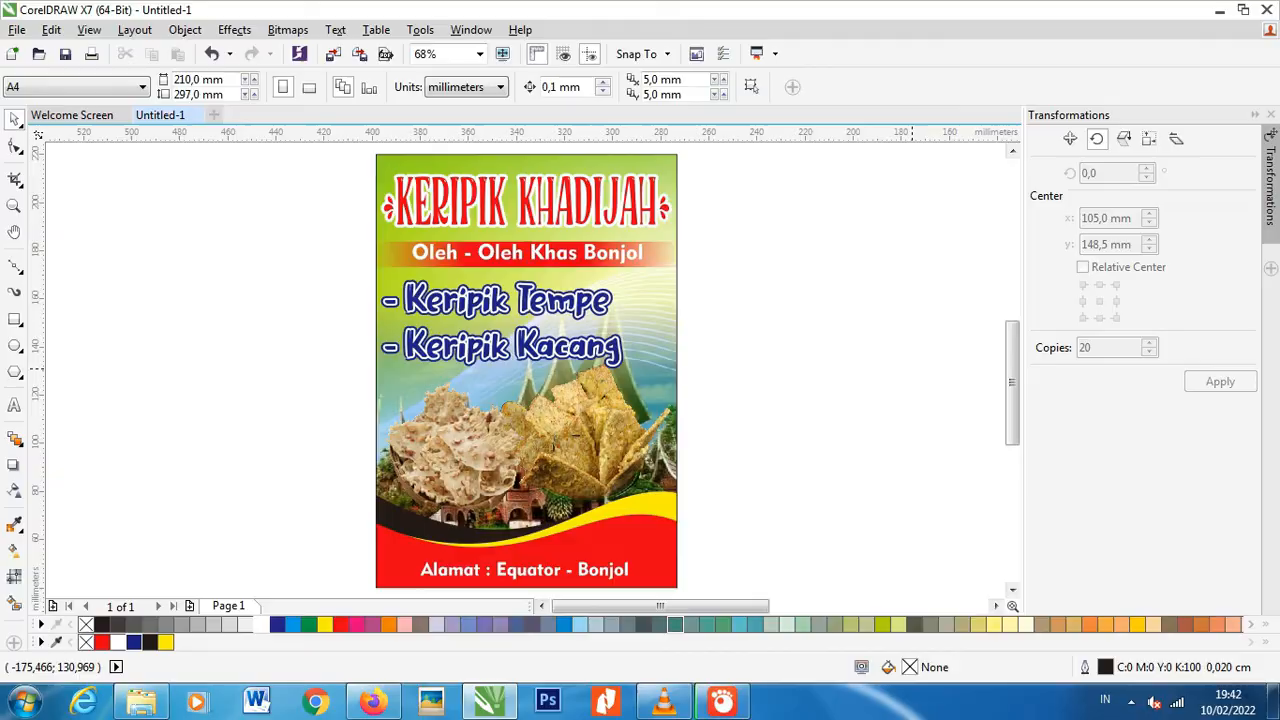
pyautogui.press('F9')
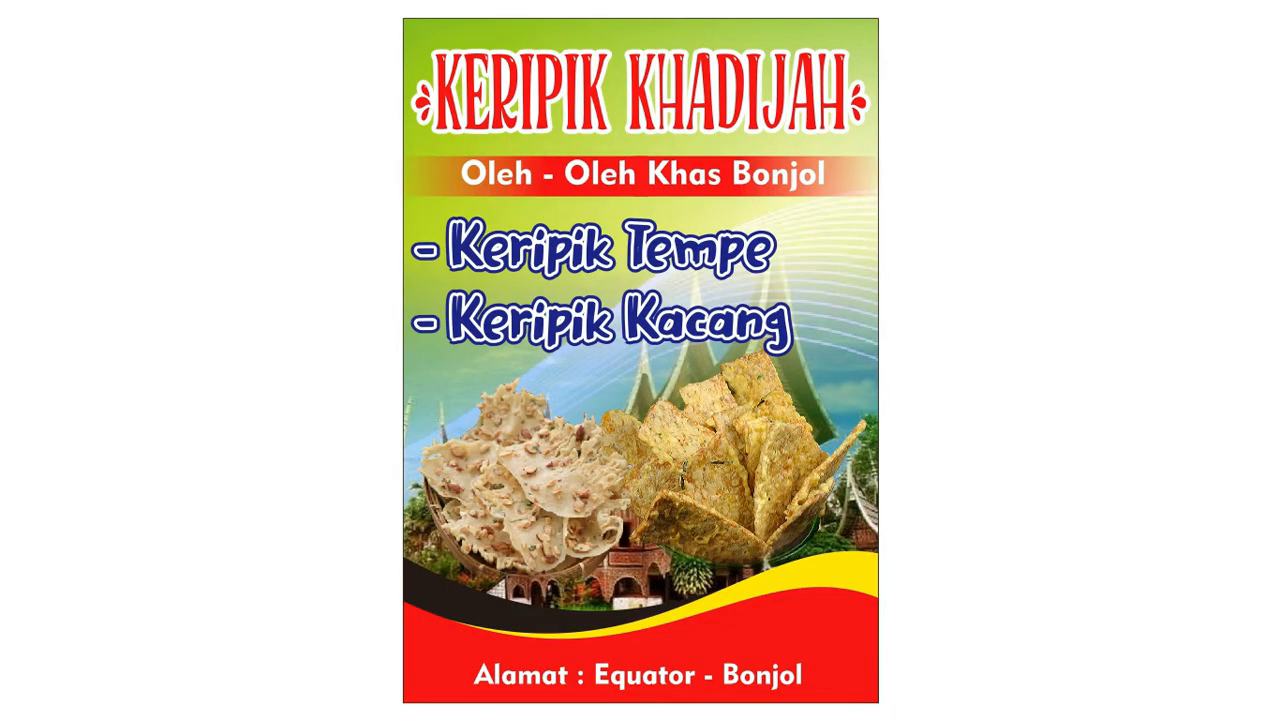